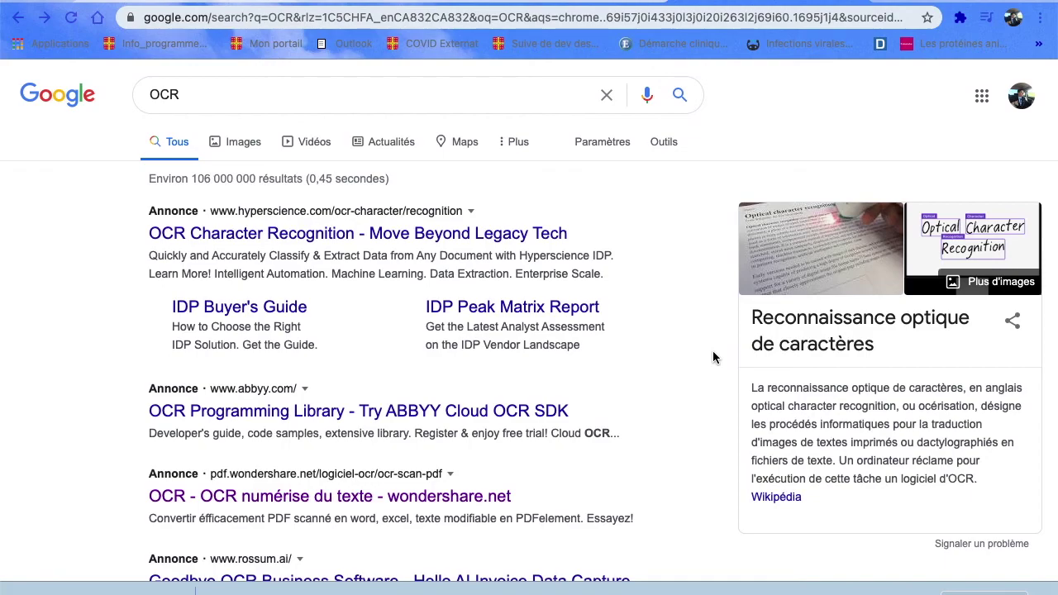
- Scroll down and back up through the Google 'OCR' results and knowledge panel
{"action": "scroll", "coordinate": [562, 289], "scroll_direction": "down", "scroll_amount": 3}
{"action": "scroll", "coordinate": [562, 289], "scroll_direction": "up", "scroll_amount": 3}
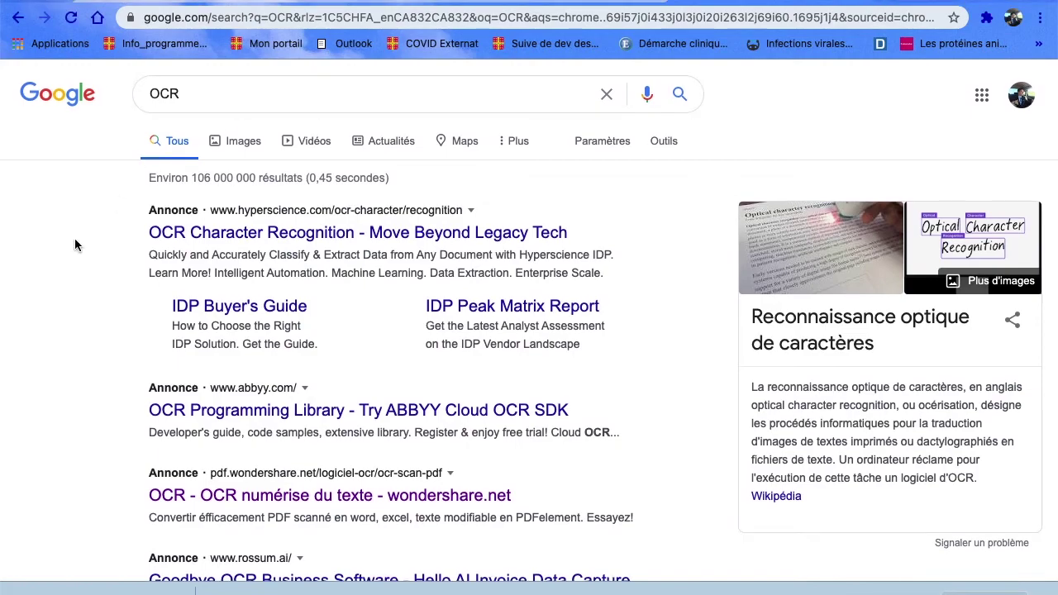
{"action": "scroll", "coordinate": [74, 245], "scroll_direction": "down", "scroll_amount": 2}
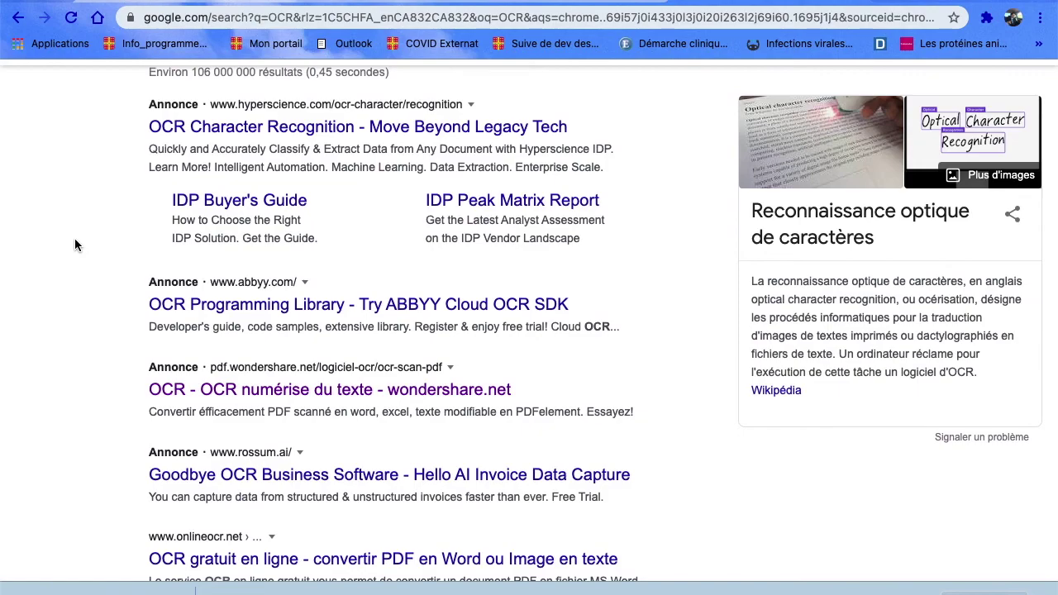
{"action": "scroll", "coordinate": [75, 244], "scroll_direction": "up", "scroll_amount": 2}
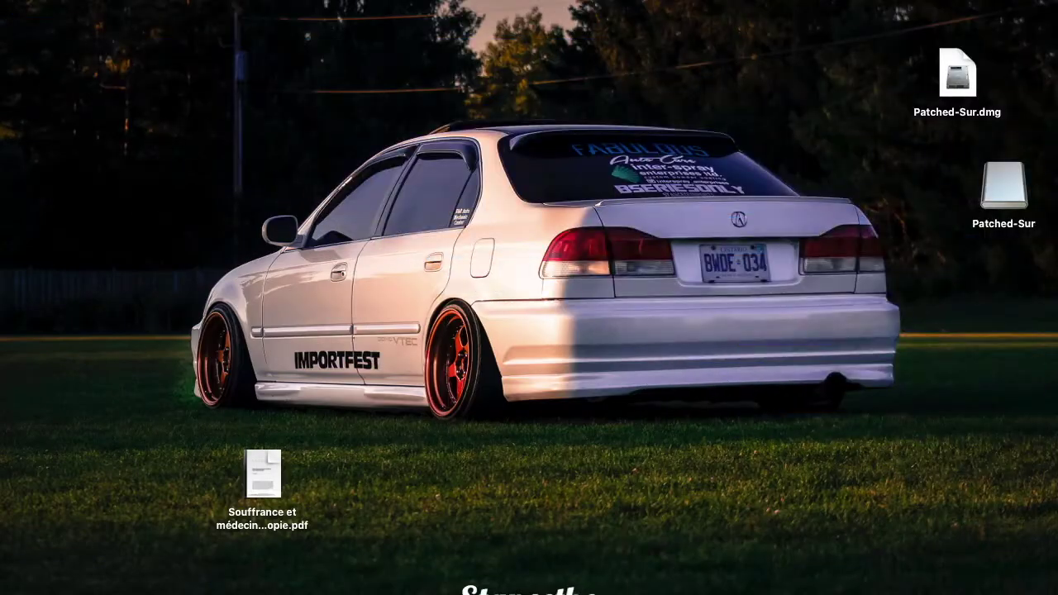
- Find Textify in the App Store, view its app page, then close the store
{"action": "left_click", "coordinate": [1016, 578]}
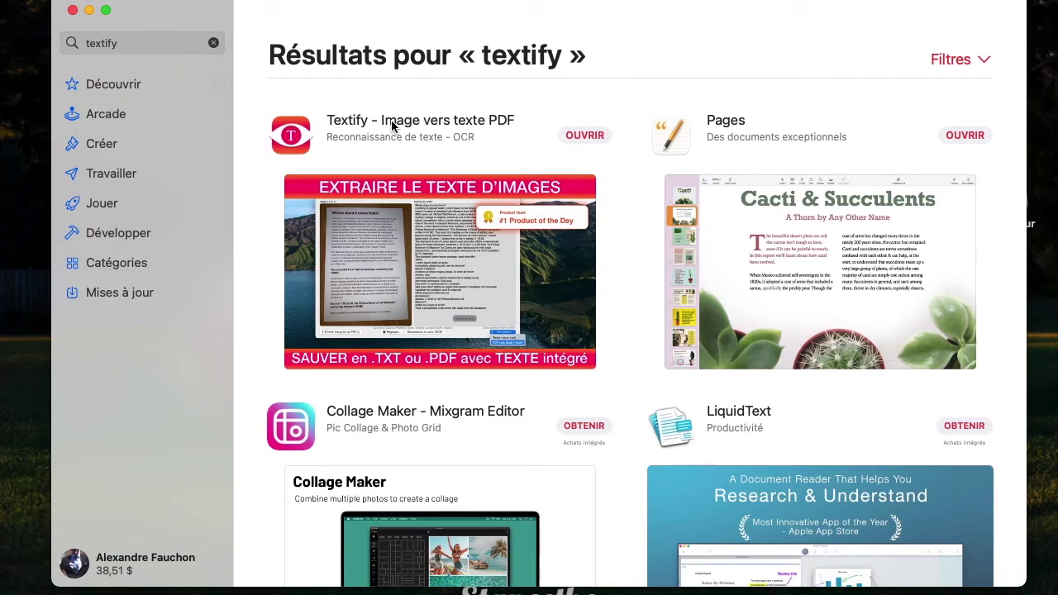
{"action": "left_click", "coordinate": [298, 139]}
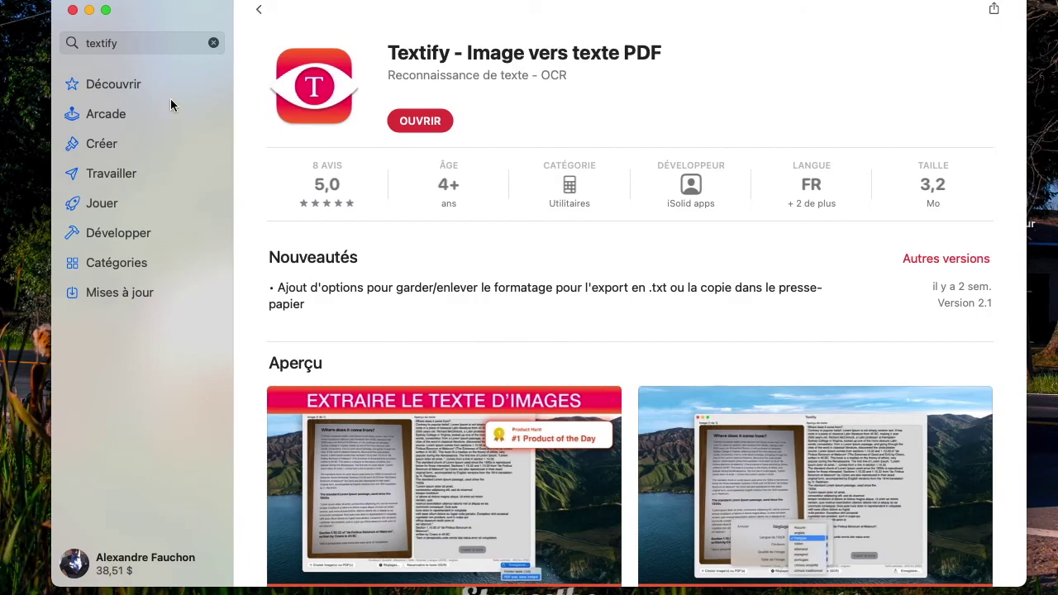
{"action": "left_click", "coordinate": [89, 10]}
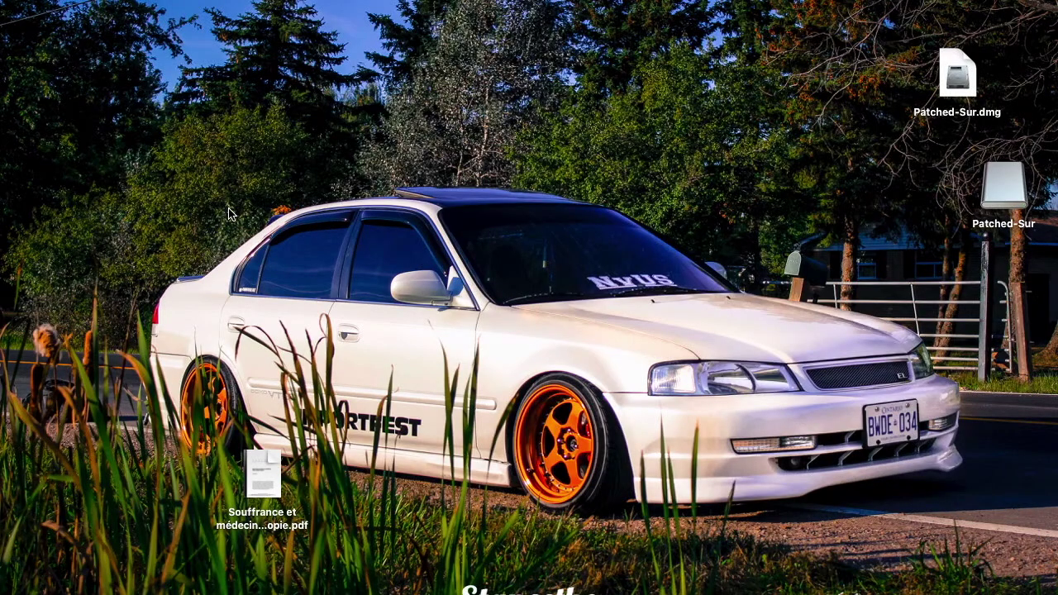
- Open the scanned 'Souffrance et médecine' PDF in Preview and page through its opening pages
{"action": "left_click_drag", "start_coordinate": [277, 459], "coordinate": [423, 277]}
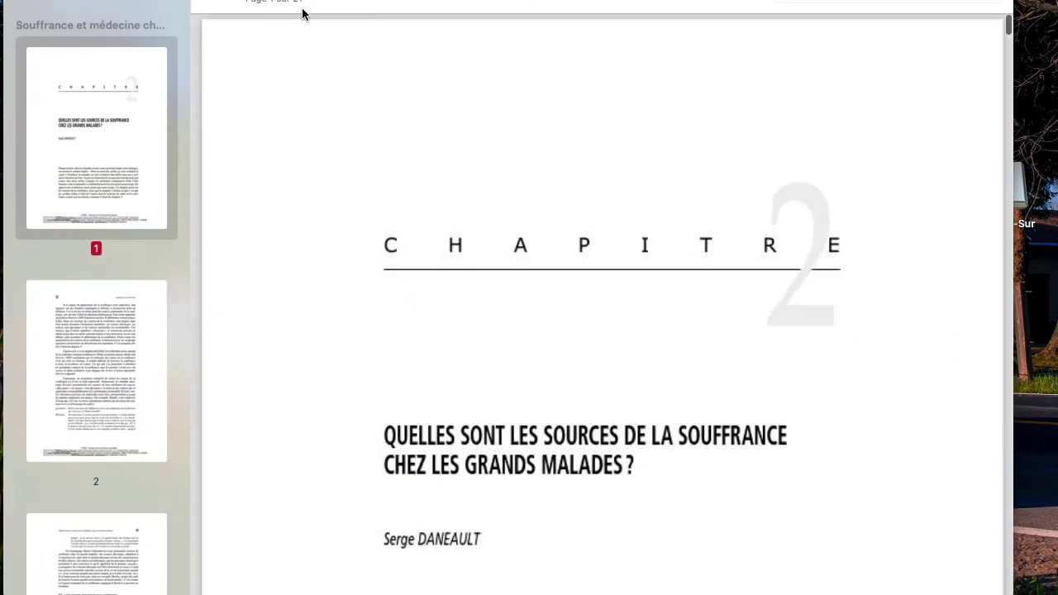
{"action": "scroll", "coordinate": [448, 261], "scroll_direction": "down", "scroll_amount": 5}
{"action": "scroll", "coordinate": [449, 258], "scroll_direction": "down", "scroll_amount": 2}
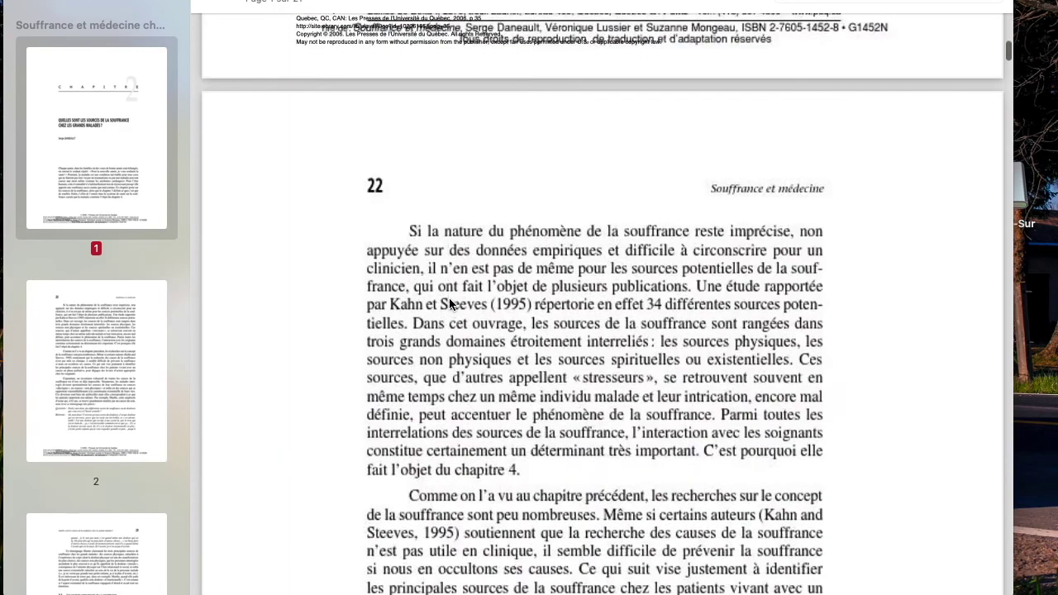
{"action": "scroll", "coordinate": [449, 297], "scroll_direction": "down", "scroll_amount": 4}
{"action": "scroll", "coordinate": [592, 261], "scroll_direction": "down", "scroll_amount": 3}
{"action": "scroll", "coordinate": [441, 236], "scroll_direction": "down", "scroll_amount": 6}
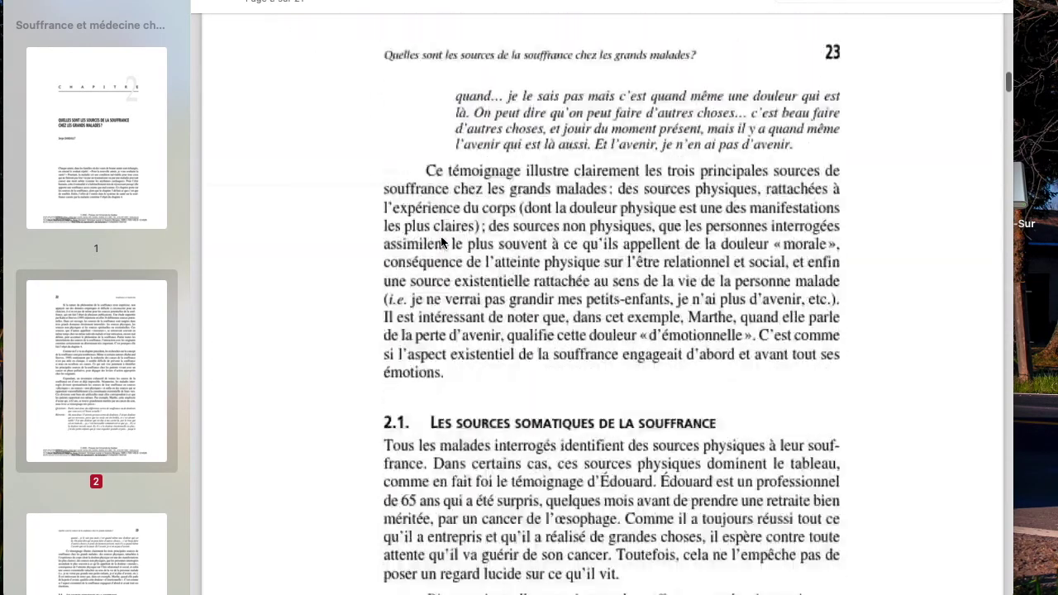
{"action": "scroll", "coordinate": [397, 289], "scroll_direction": "down", "scroll_amount": 7}
{"action": "scroll", "coordinate": [397, 295], "scroll_direction": "down", "scroll_amount": 5}
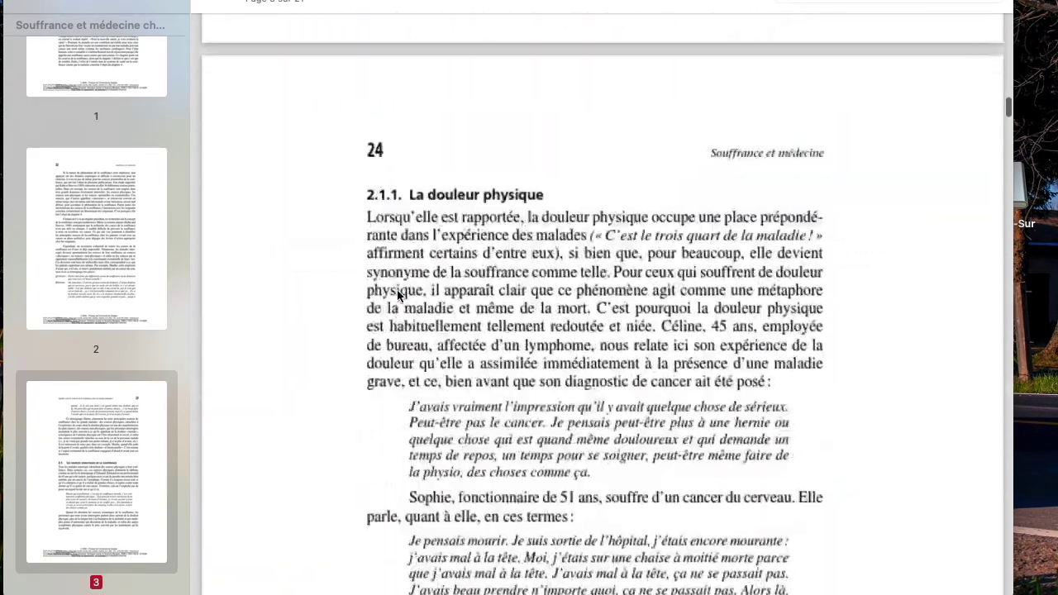
{"action": "scroll", "coordinate": [401, 302], "scroll_direction": "up", "scroll_amount": 1}
{"action": "scroll", "coordinate": [508, 393], "scroll_direction": "up", "scroll_amount": 2}
{"action": "scroll", "coordinate": [507, 394], "scroll_direction": "down", "scroll_amount": 6}
{"action": "scroll", "coordinate": [463, 299], "scroll_direction": "down", "scroll_amount": 4}
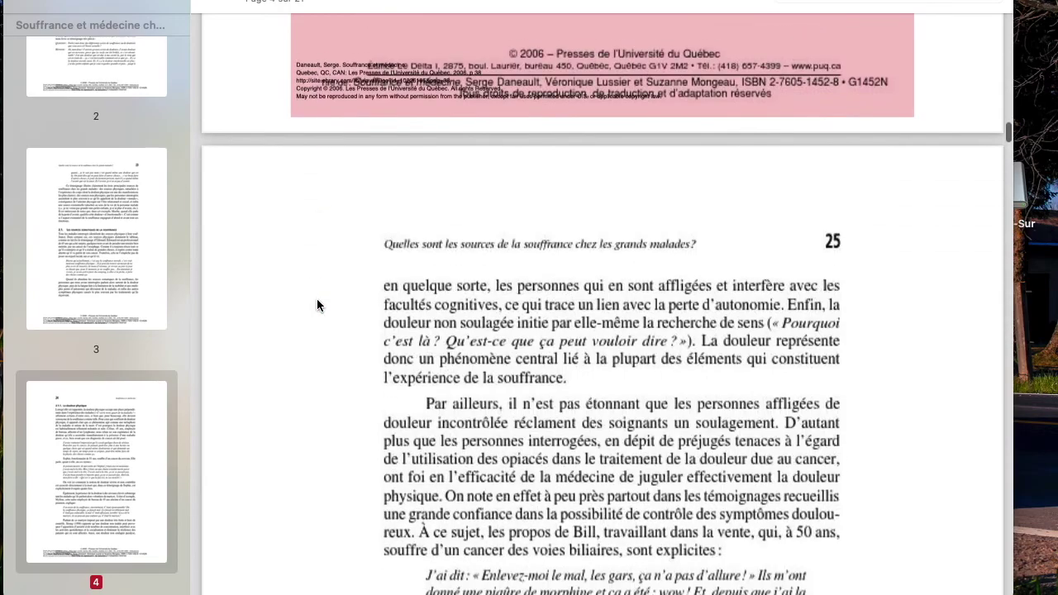
{"action": "scroll", "coordinate": [463, 300], "scroll_direction": "down", "scroll_amount": 2}
- Check the scanned page's context menu for text options, page on, then return to the start
{"action": "scroll", "coordinate": [463, 299], "scroll_direction": "down", "scroll_amount": 1}
{"action": "right_click", "coordinate": [472, 248]}
{"action": "key", "text": "Escape"}
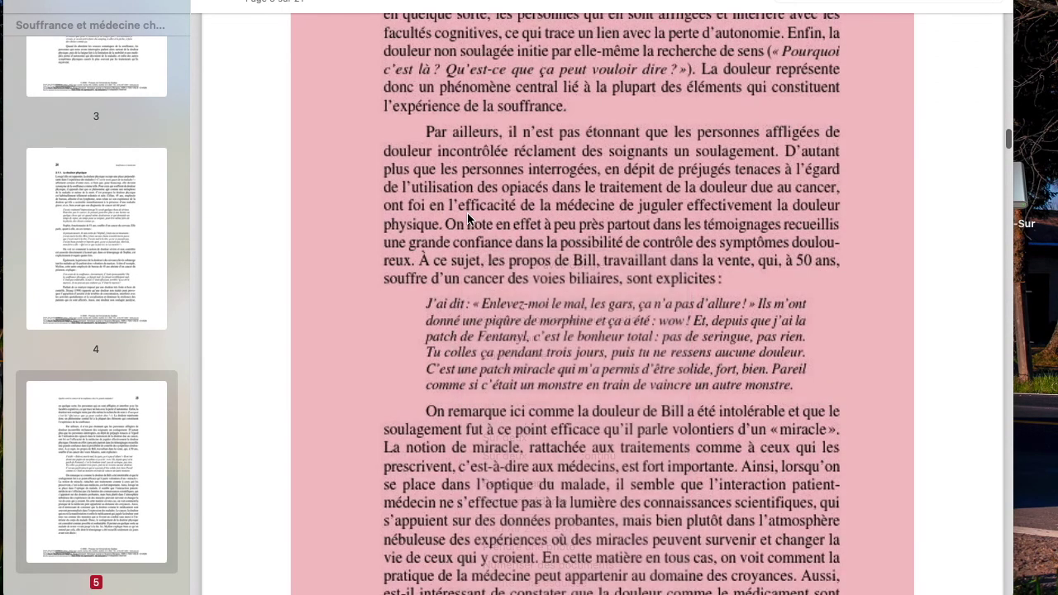
{"action": "scroll", "coordinate": [474, 252], "scroll_direction": "down", "scroll_amount": 5}
{"action": "scroll", "coordinate": [473, 252], "scroll_direction": "down", "scroll_amount": 3}
{"action": "scroll", "coordinate": [474, 252], "scroll_direction": "down", "scroll_amount": 8}
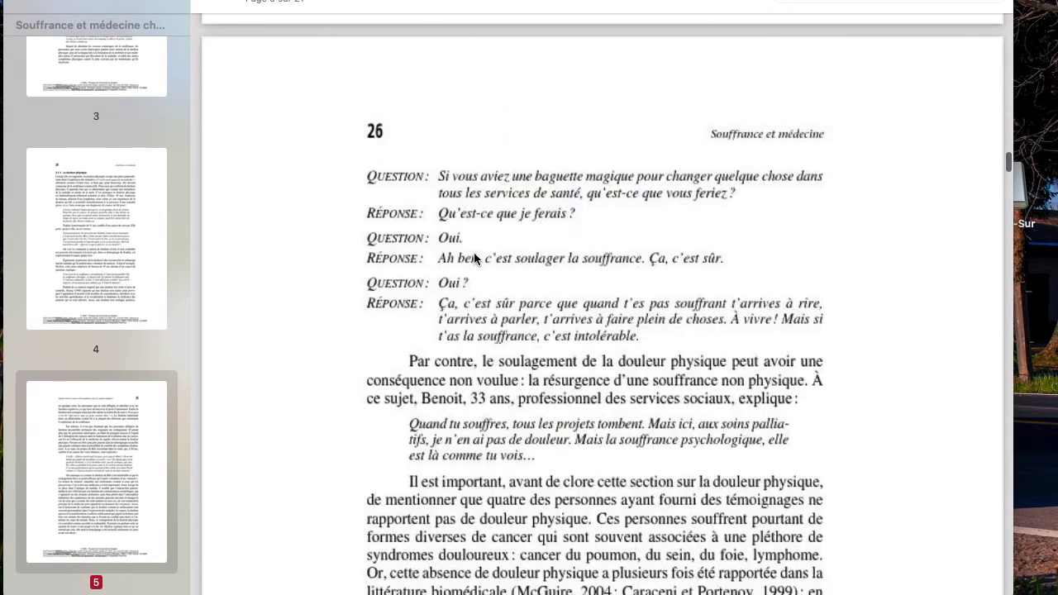
{"action": "scroll", "coordinate": [438, 299], "scroll_direction": "down", "scroll_amount": 5}
{"action": "key", "text": "Home"}
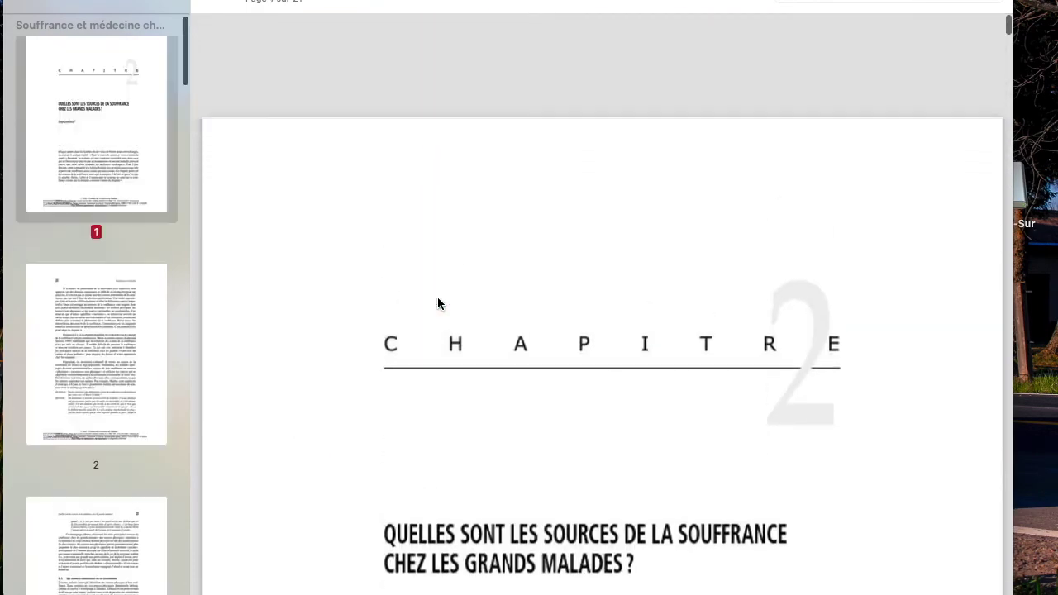
{"action": "scroll", "coordinate": [438, 300], "scroll_direction": "down", "scroll_amount": 5}
{"action": "scroll", "coordinate": [438, 299], "scroll_direction": "down", "scroll_amount": 8}
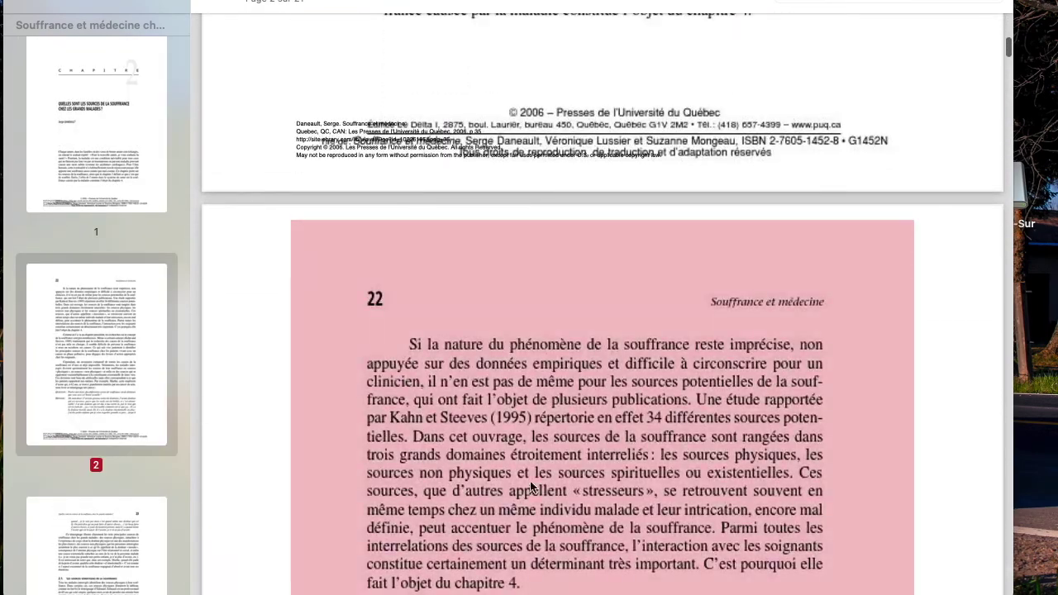
- Jump back to the chapter title page, page down again, and activate document search
{"action": "scroll", "coordinate": [439, 347], "scroll_direction": "down", "scroll_amount": 5}
{"action": "key", "text": "Home"}
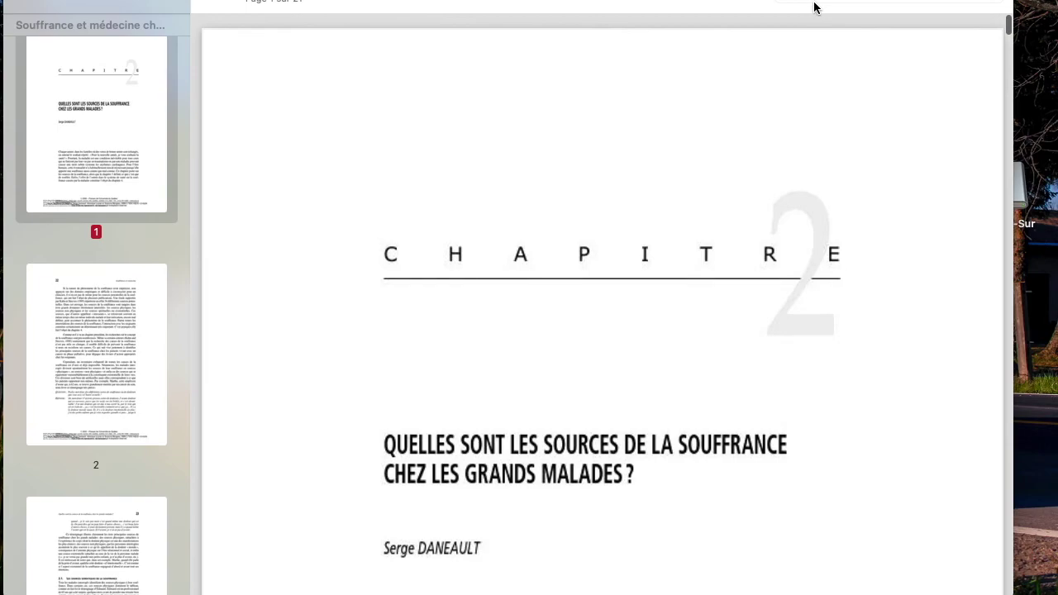
{"action": "scroll", "coordinate": [806, 18], "scroll_direction": "down", "scroll_amount": 3}
{"action": "scroll", "coordinate": [806, 18], "scroll_direction": "down", "scroll_amount": 10}
{"action": "scroll", "coordinate": [806, 19], "scroll_direction": "down", "scroll_amount": 3}
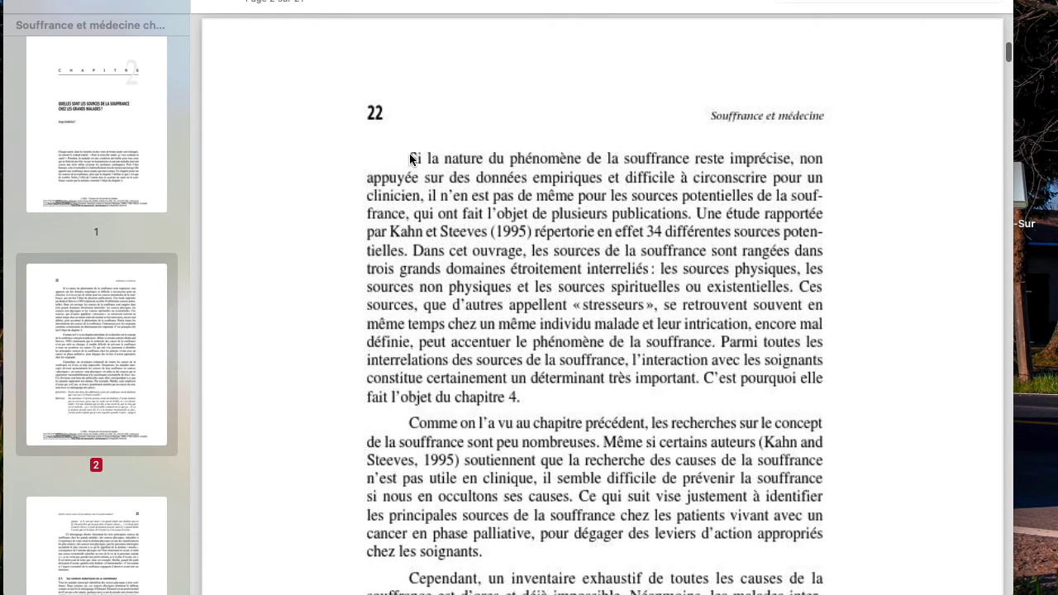
{"action": "left_click", "coordinate": [850, 4]}
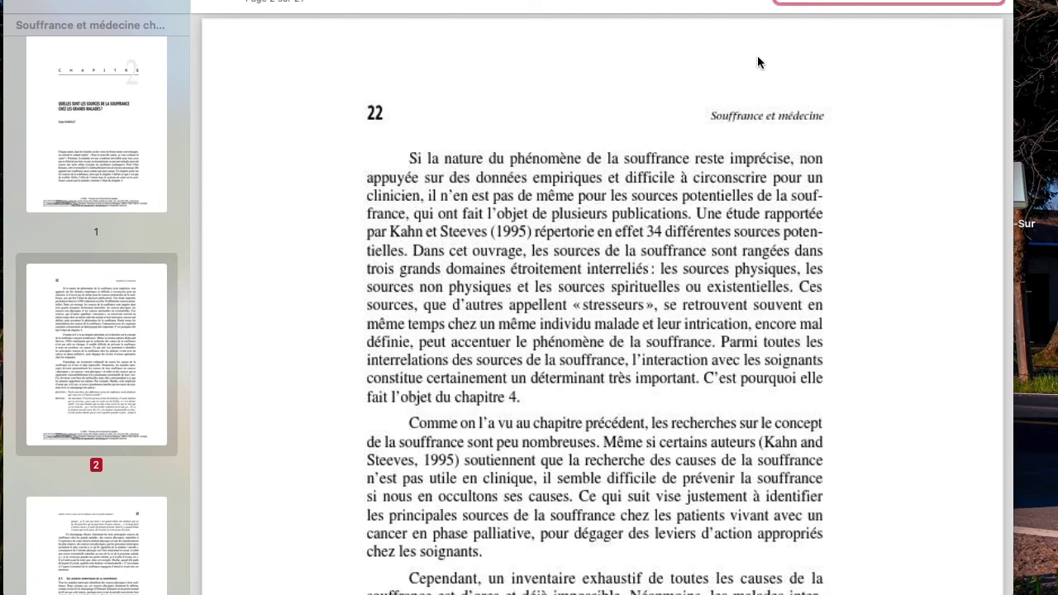
- Search the chapter for 'situ', getting 'Aucun résultat', and try selecting page text
{"action": "type", "text": "si"}
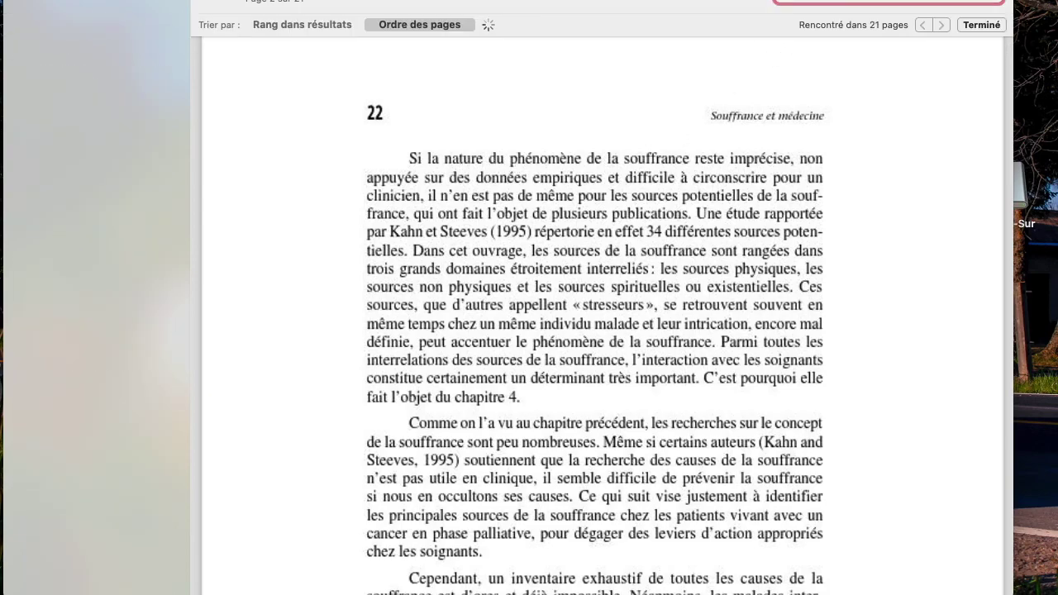
{"action": "type", "text": "tu"}
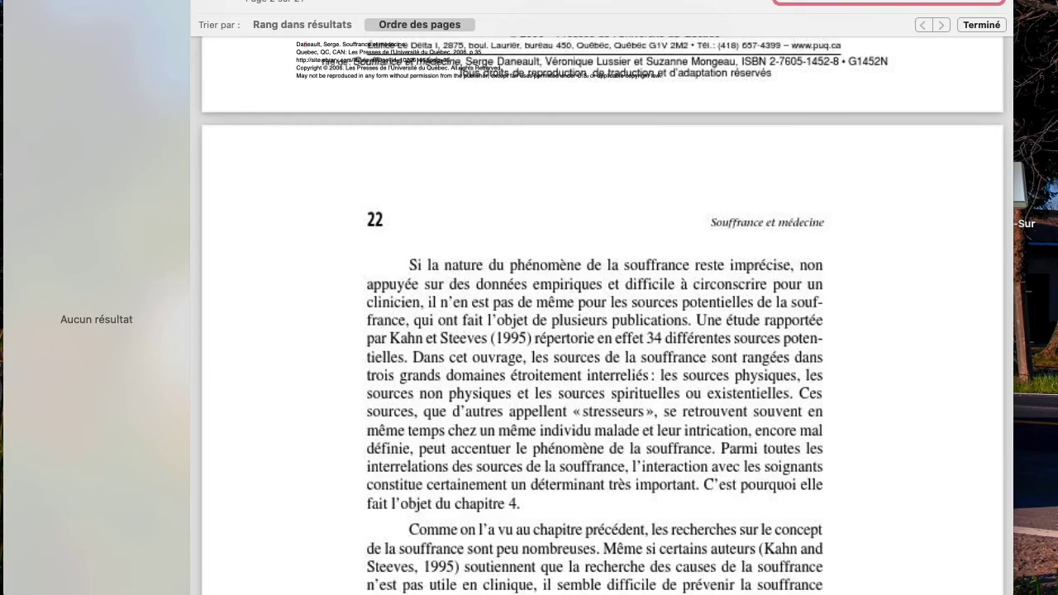
{"action": "scroll", "coordinate": [396, 268], "scroll_direction": "down", "scroll_amount": 3}
{"action": "scroll", "coordinate": [396, 268], "scroll_direction": "up", "scroll_amount": 2}
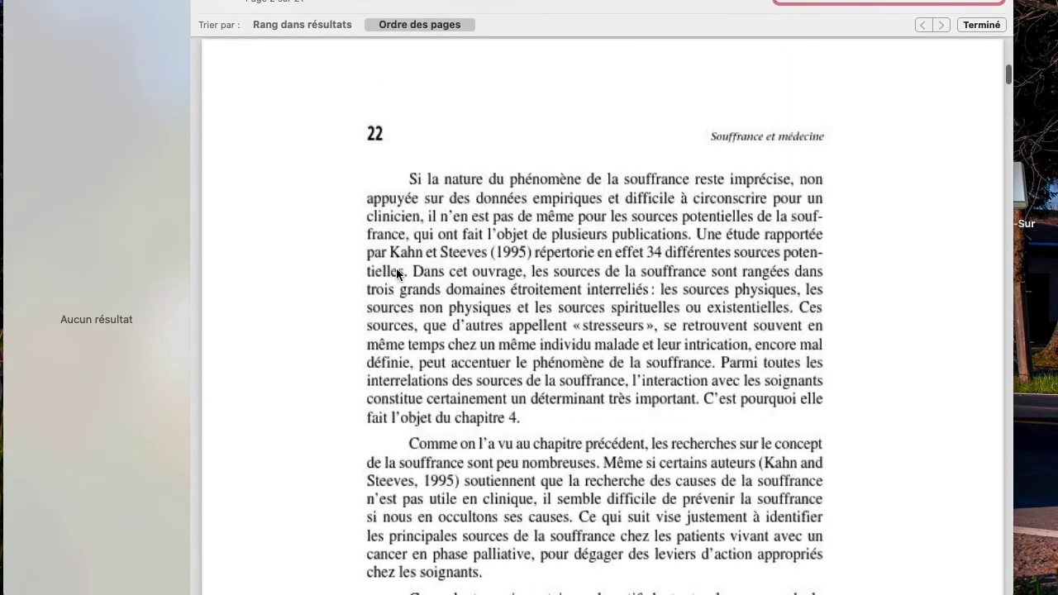
{"action": "left_click", "coordinate": [502, 288]}
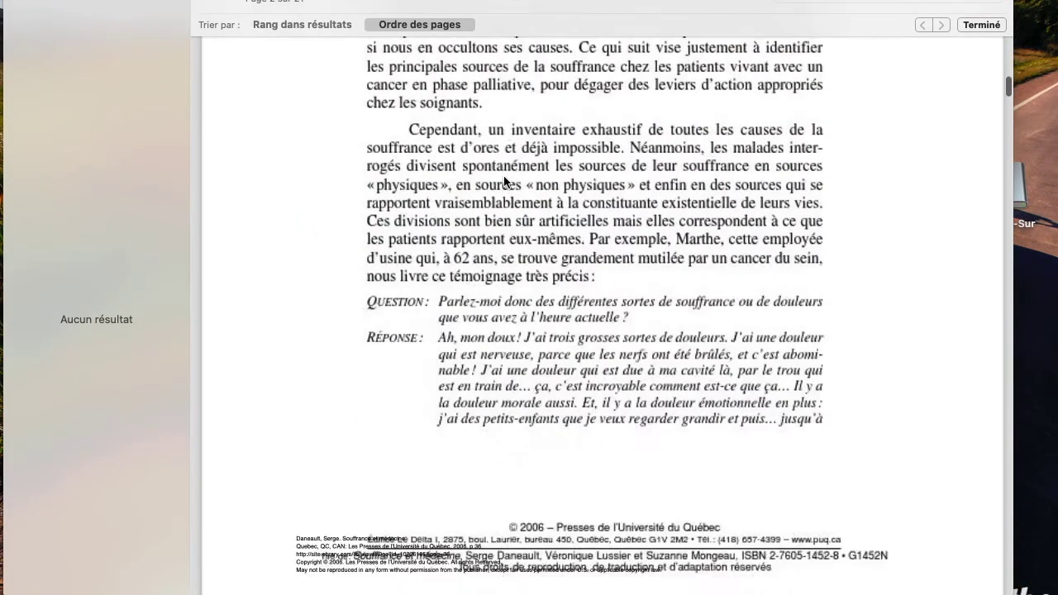
- Scroll through the image-only scanned pages, confirming they contain no searchable text
{"action": "scroll", "coordinate": [503, 181], "scroll_direction": "up", "scroll_amount": 10}
{"action": "scroll", "coordinate": [503, 177], "scroll_direction": "down", "scroll_amount": 10}
{"action": "scroll", "coordinate": [504, 177], "scroll_direction": "down", "scroll_amount": 10}
{"action": "scroll", "coordinate": [503, 177], "scroll_direction": "down", "scroll_amount": 10}
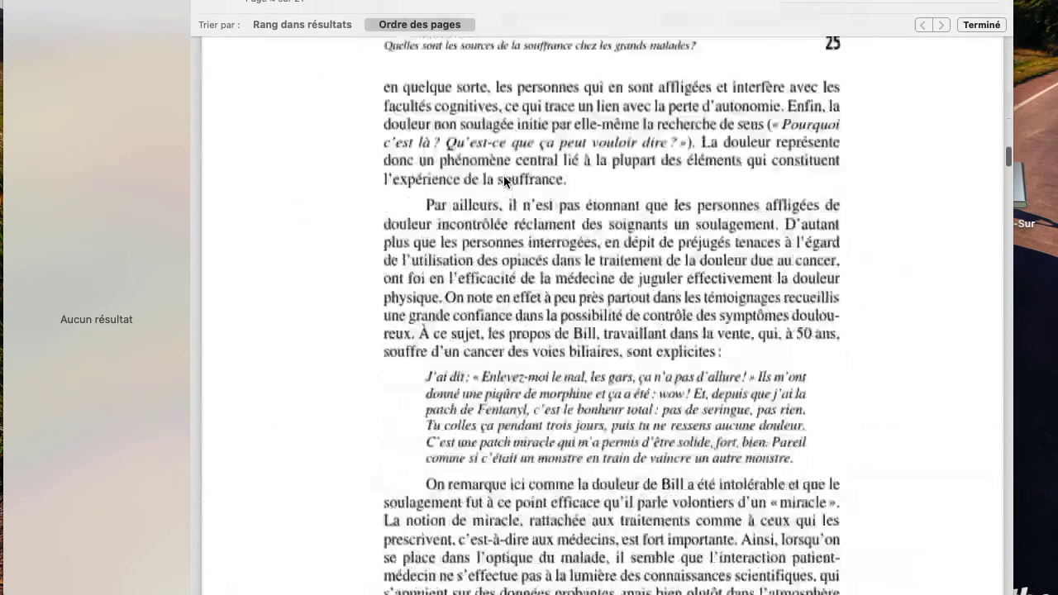
{"action": "scroll", "coordinate": [504, 177], "scroll_direction": "down", "scroll_amount": 10}
{"action": "scroll", "coordinate": [503, 177], "scroll_direction": "down", "scroll_amount": 10}
{"action": "scroll", "coordinate": [504, 177], "scroll_direction": "down", "scroll_amount": 10}
{"action": "scroll", "coordinate": [504, 177], "scroll_direction": "down", "scroll_amount": 10}
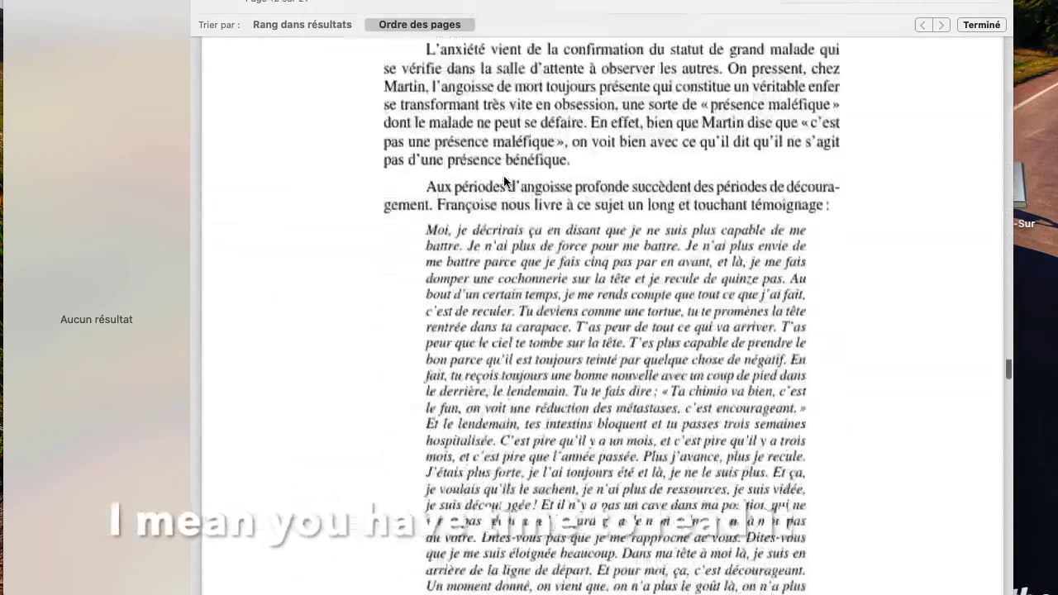
{"action": "scroll", "coordinate": [503, 177], "scroll_direction": "down", "scroll_amount": 10}
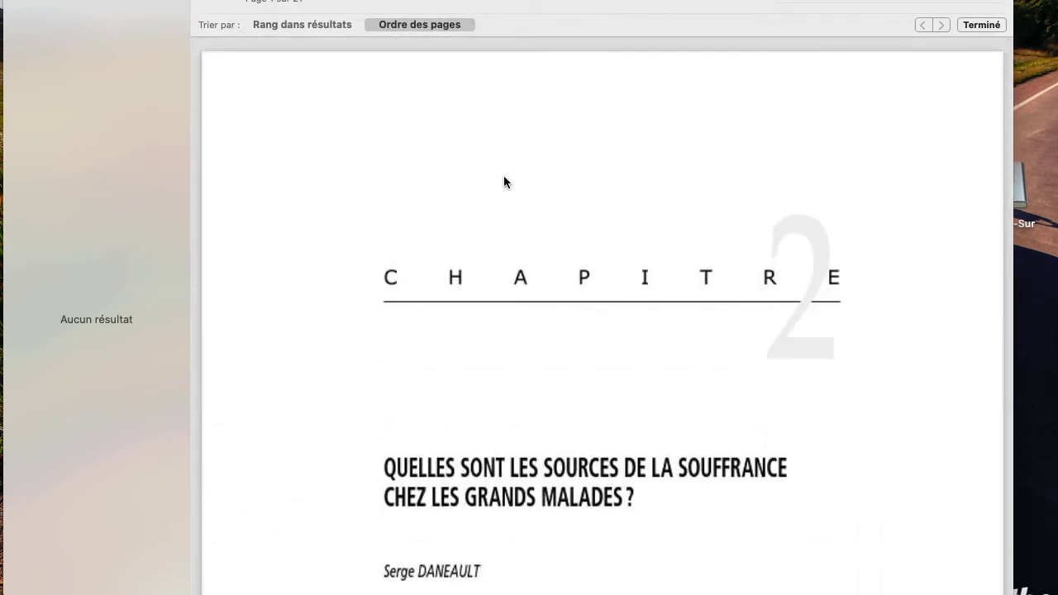
{"action": "scroll", "coordinate": [504, 176], "scroll_direction": "down", "scroll_amount": 2}
{"action": "scroll", "coordinate": [504, 177], "scroll_direction": "down", "scroll_amount": 8}
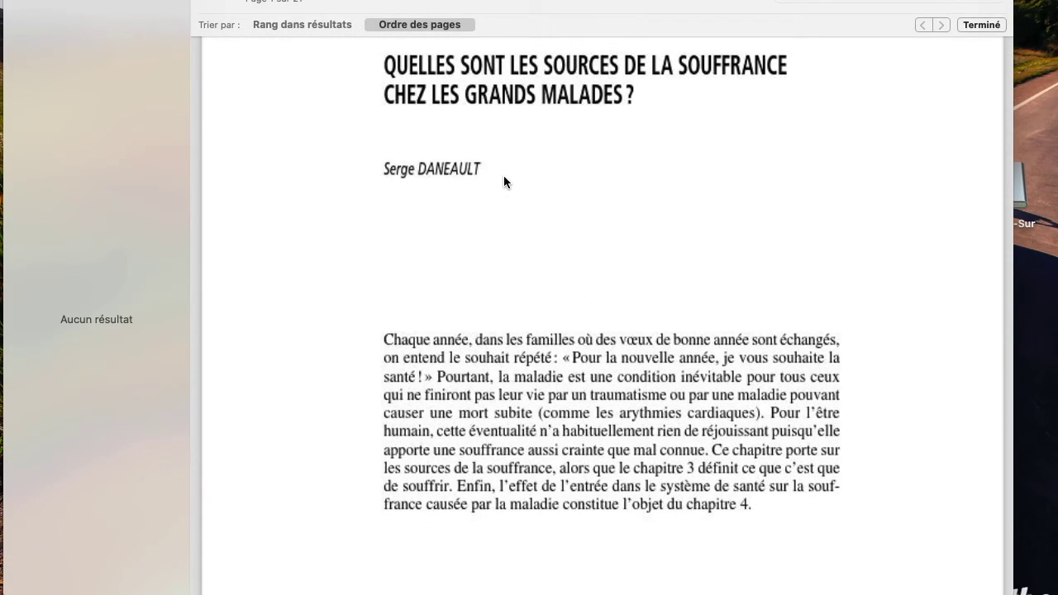
{"action": "scroll", "coordinate": [503, 175], "scroll_direction": "down", "scroll_amount": 9}
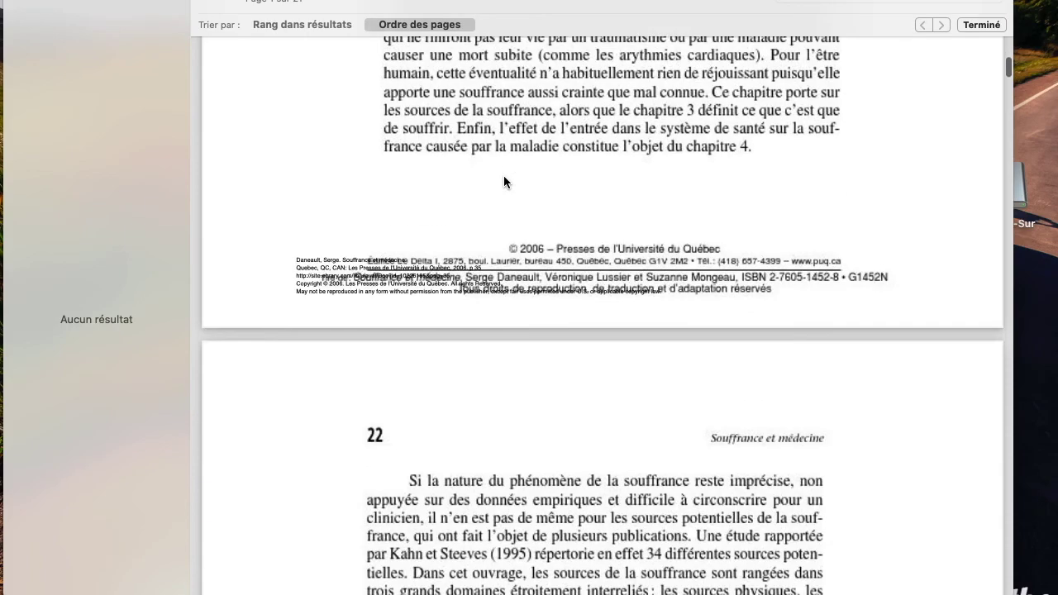
{"action": "scroll", "coordinate": [496, 165], "scroll_direction": "up", "scroll_amount": 3}
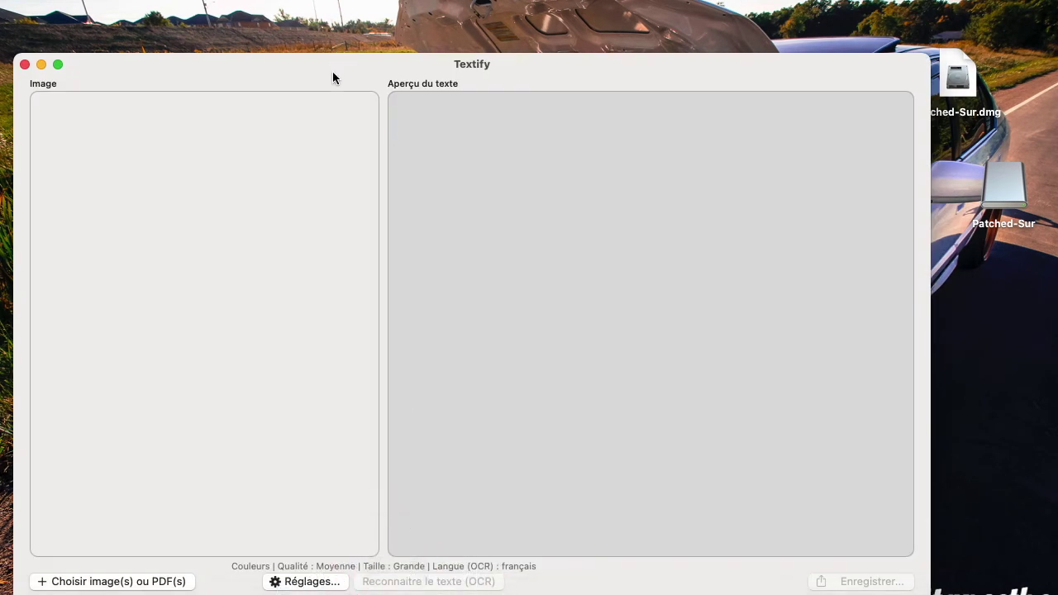
- Reposition the Textify window so the chapter PDF icon on the desktop is uncovered
{"action": "left_click_drag", "start_coordinate": [332, 66], "coordinate": [390, 45]}
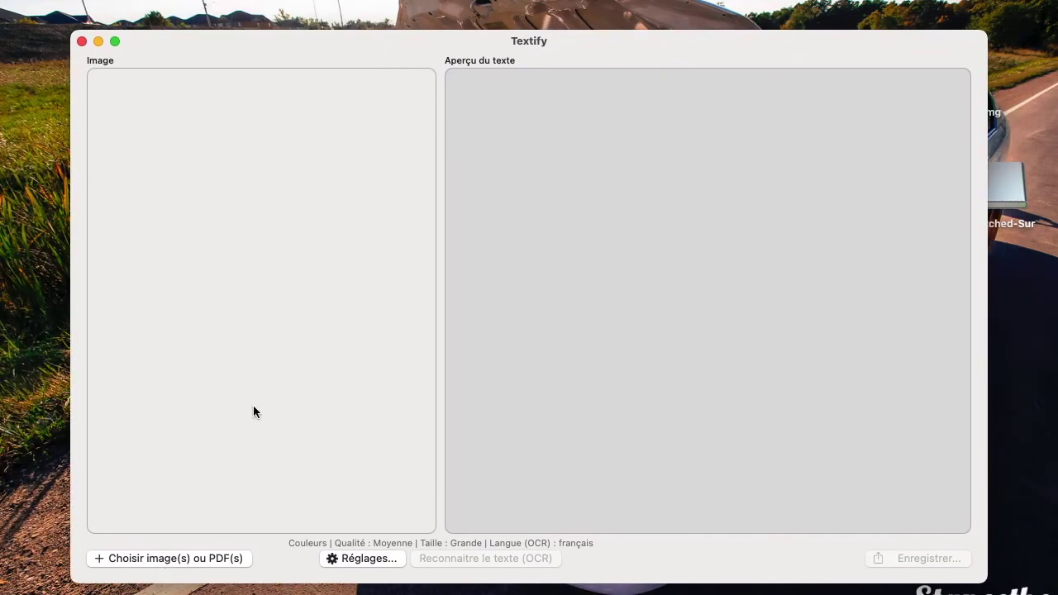
{"action": "left_click_drag", "start_coordinate": [615, 51], "coordinate": [628, 356]}
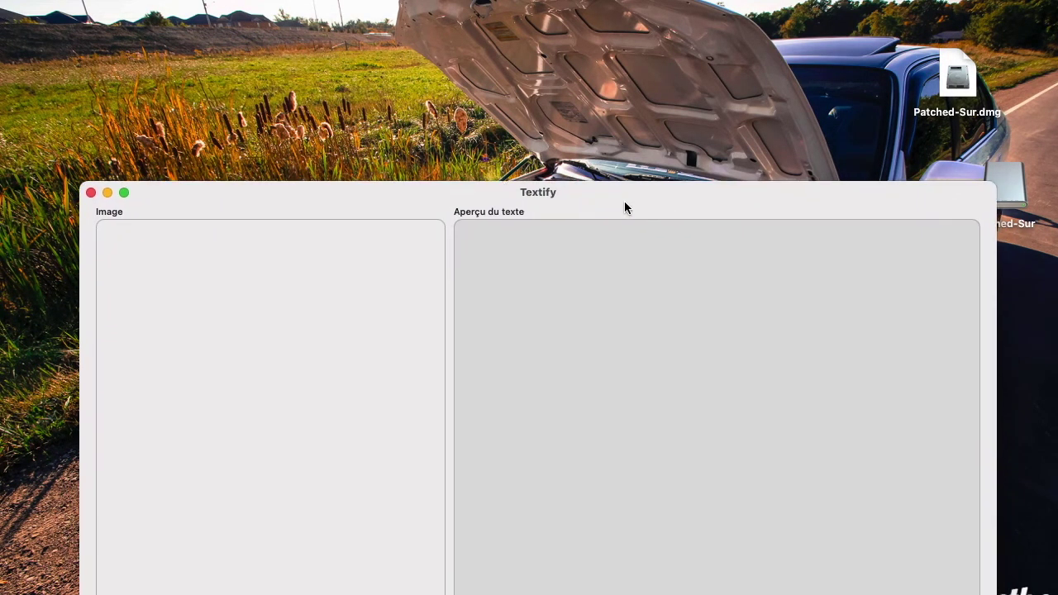
{"action": "mouse_move", "coordinate": [627, 361]}
{"action": "left_mouse_down"}
{"action": "mouse_move", "coordinate": [624, 146]}
{"action": "mouse_move", "coordinate": [626, 392]}
{"action": "left_mouse_up"}
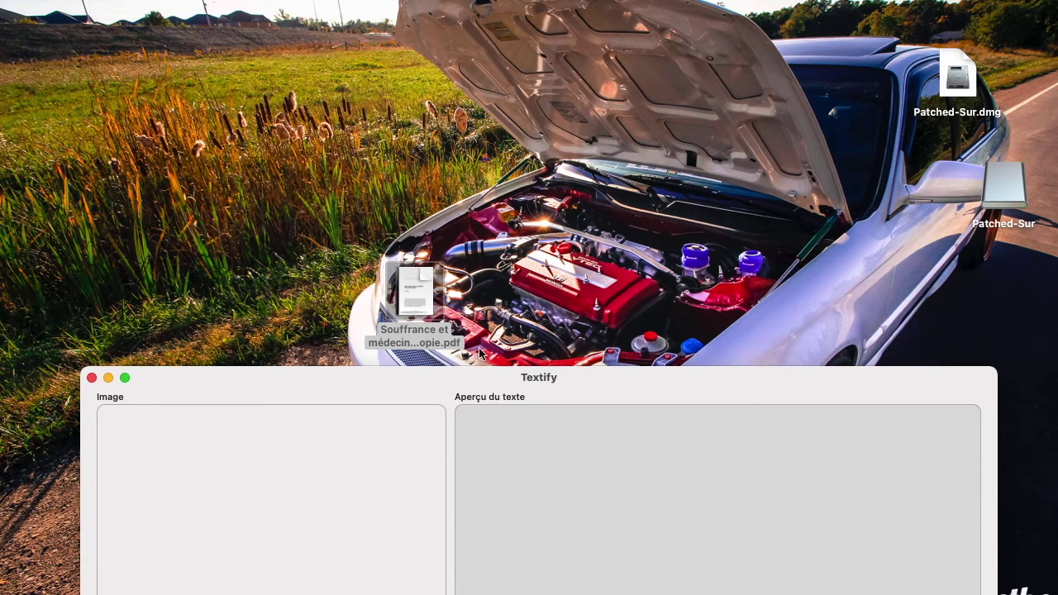
{"action": "left_click_drag", "start_coordinate": [583, 389], "coordinate": [583, 82]}
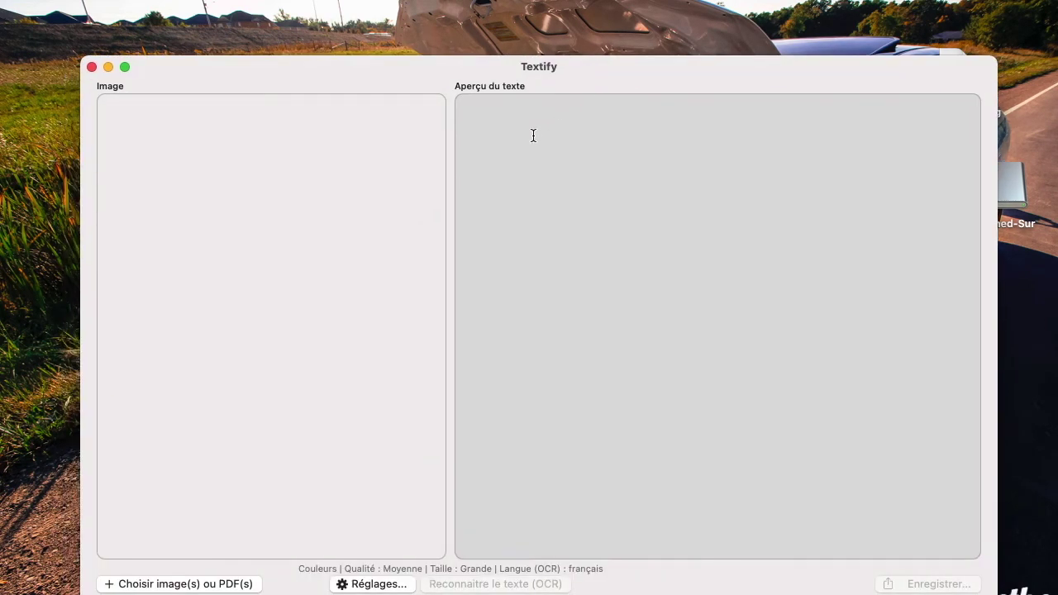
{"action": "mouse_move", "coordinate": [386, 74]}
{"action": "left_mouse_down"}
{"action": "mouse_move", "coordinate": [378, 192]}
{"action": "mouse_move", "coordinate": [255, 45]}
{"action": "mouse_move", "coordinate": [349, 38]}
{"action": "mouse_move", "coordinate": [372, 259]}
{"action": "mouse_move", "coordinate": [407, 353]}
{"action": "left_mouse_up"}
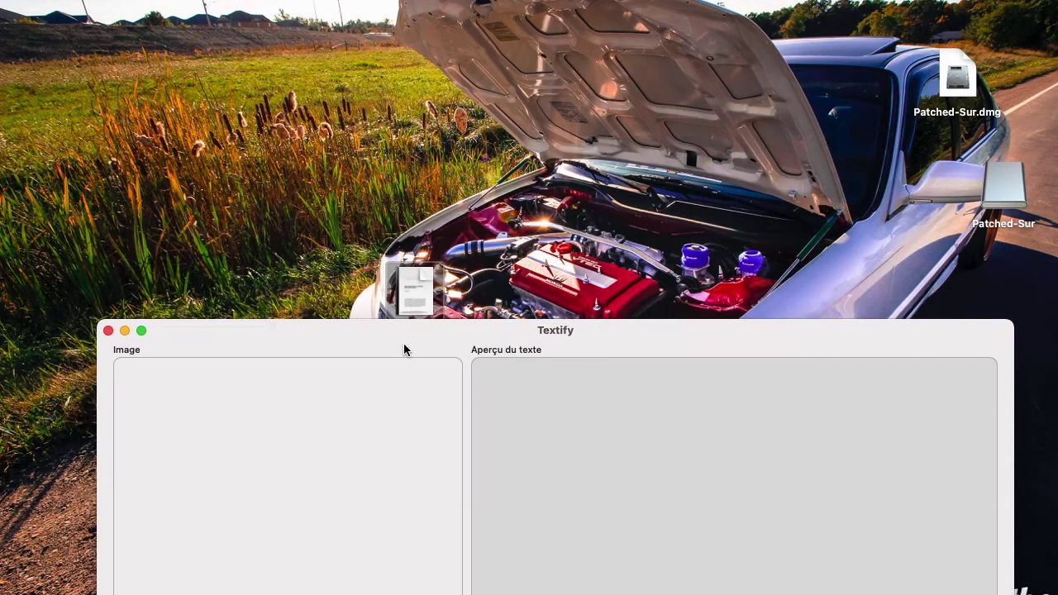
{"action": "left_click_drag", "start_coordinate": [421, 314], "coordinate": [354, 284]}
- Maximize Textify and drop the chapter PDF into the Image pane, showing page 1 of 21
{"action": "double_click", "coordinate": [344, 342]}
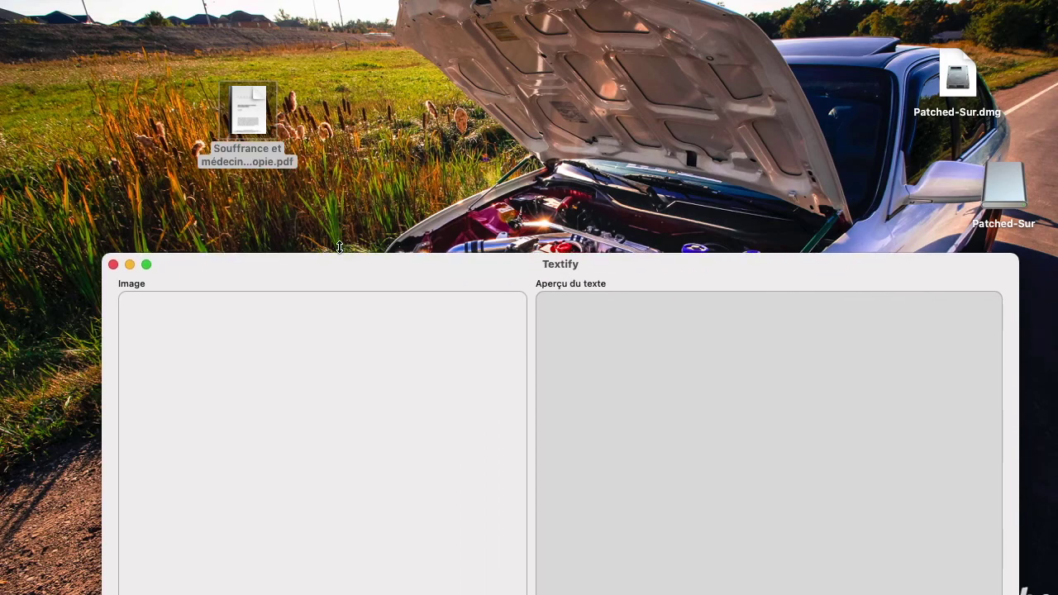
{"action": "left_click_drag", "start_coordinate": [321, 5], "coordinate": [456, 5]}
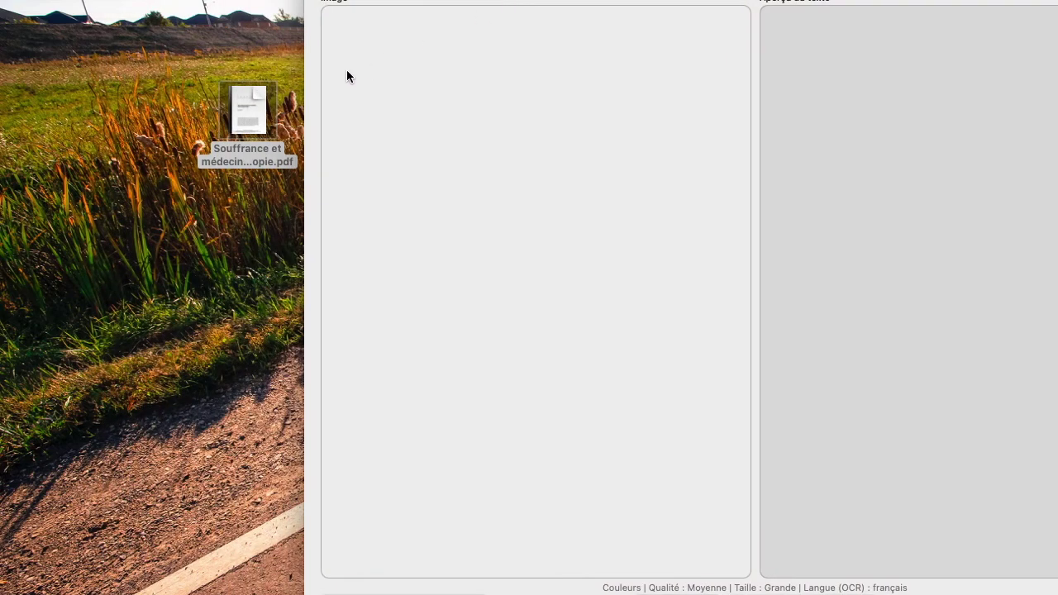
{"action": "left_click_drag", "start_coordinate": [248, 112], "coordinate": [451, 151]}
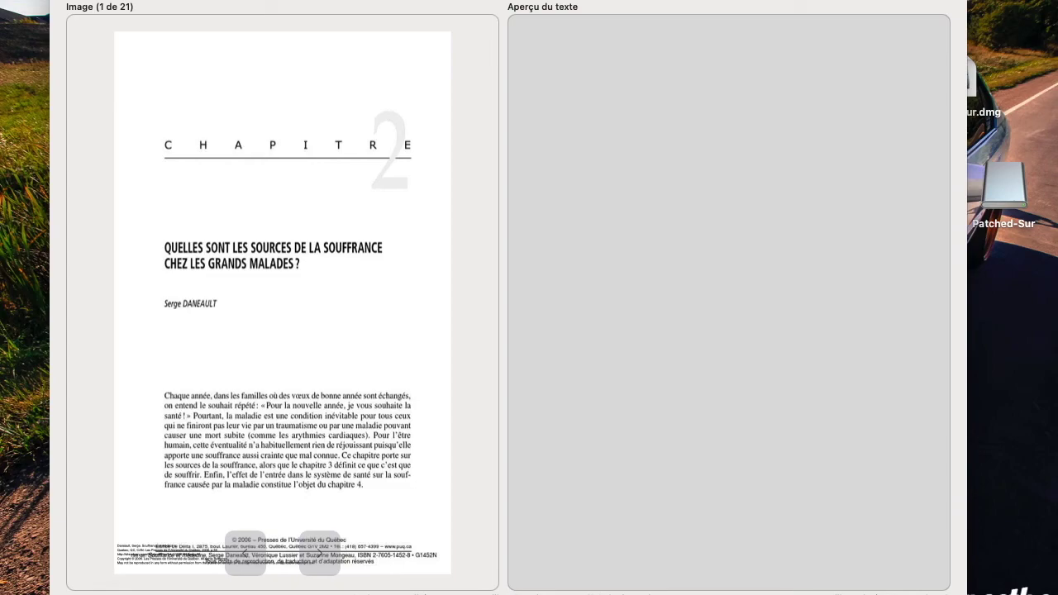
{"action": "key", "text": "super+o"}
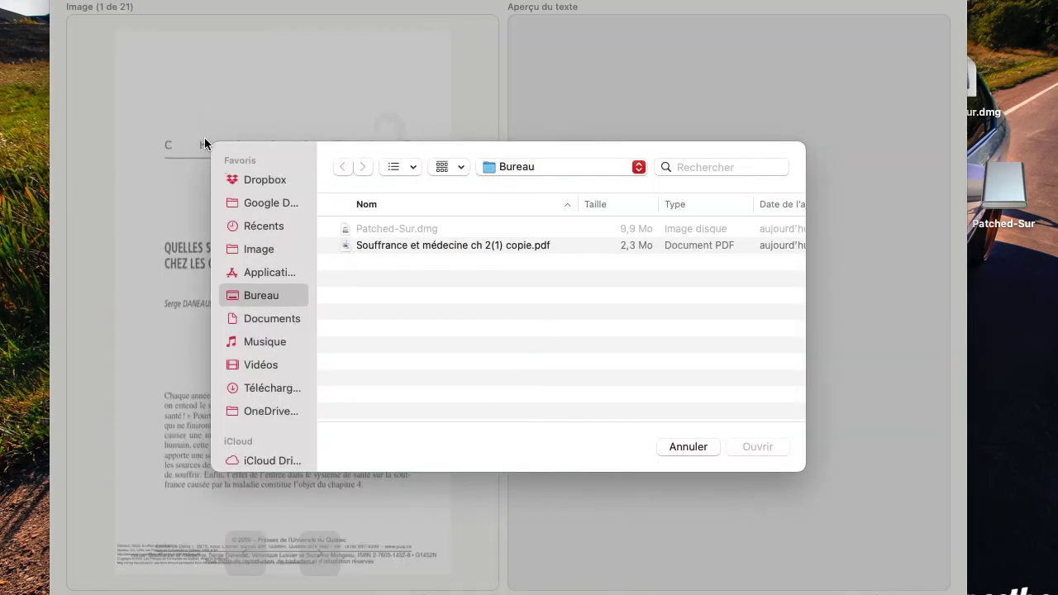
{"action": "left_click", "coordinate": [405, 244]}
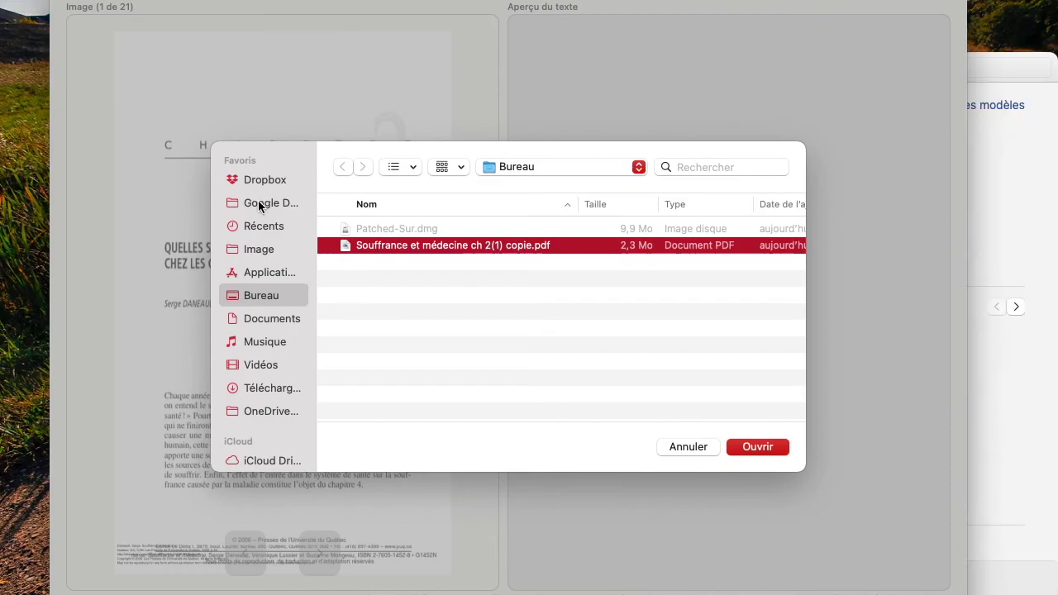
{"action": "left_click", "coordinate": [687, 451]}
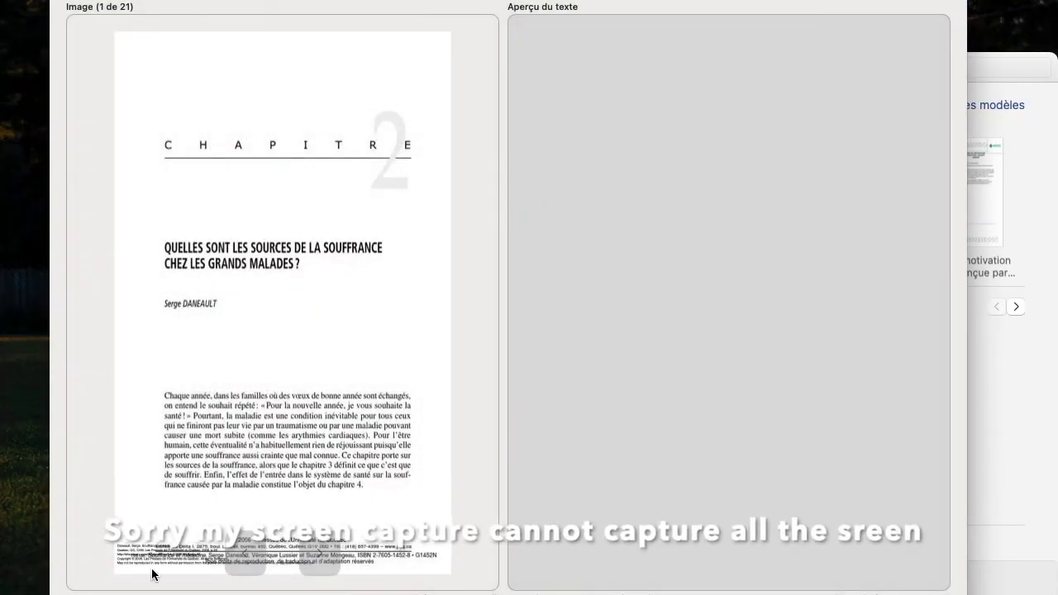
{"action": "left_click", "coordinate": [314, 181]}
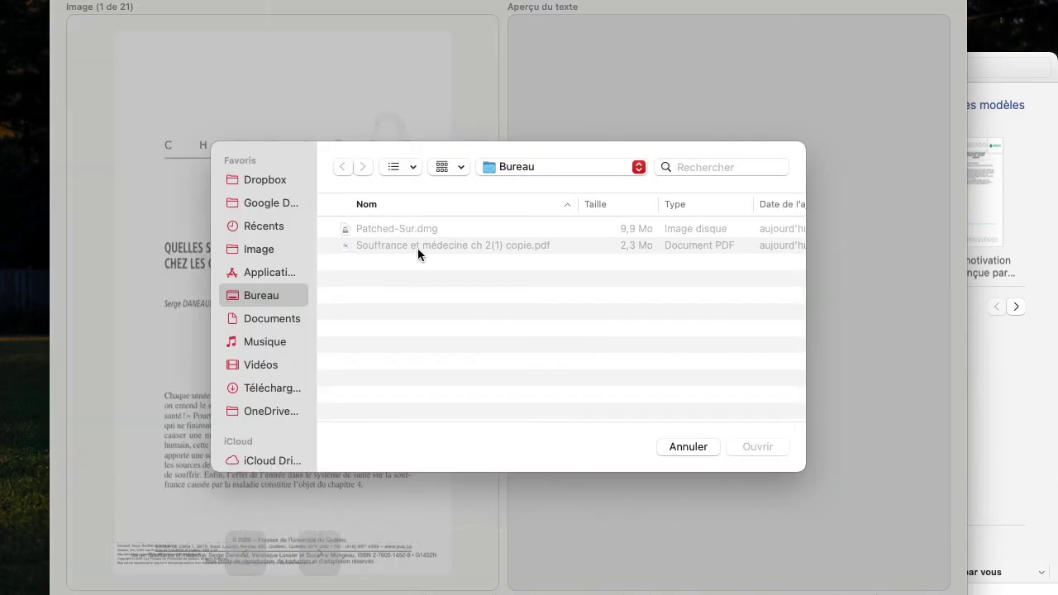
{"action": "left_click", "coordinate": [418, 248]}
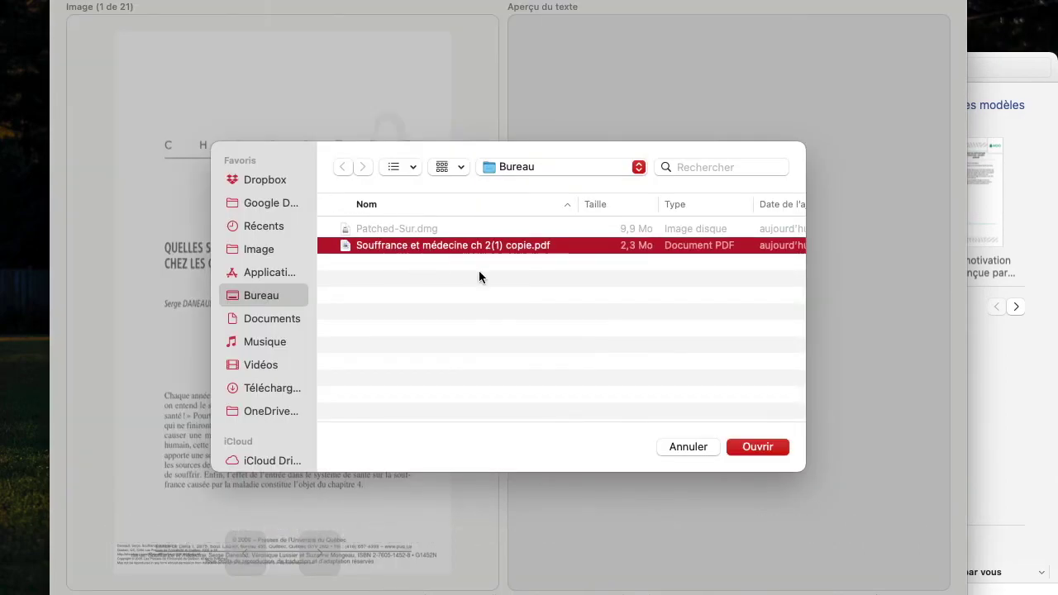
{"action": "left_click", "coordinate": [761, 447]}
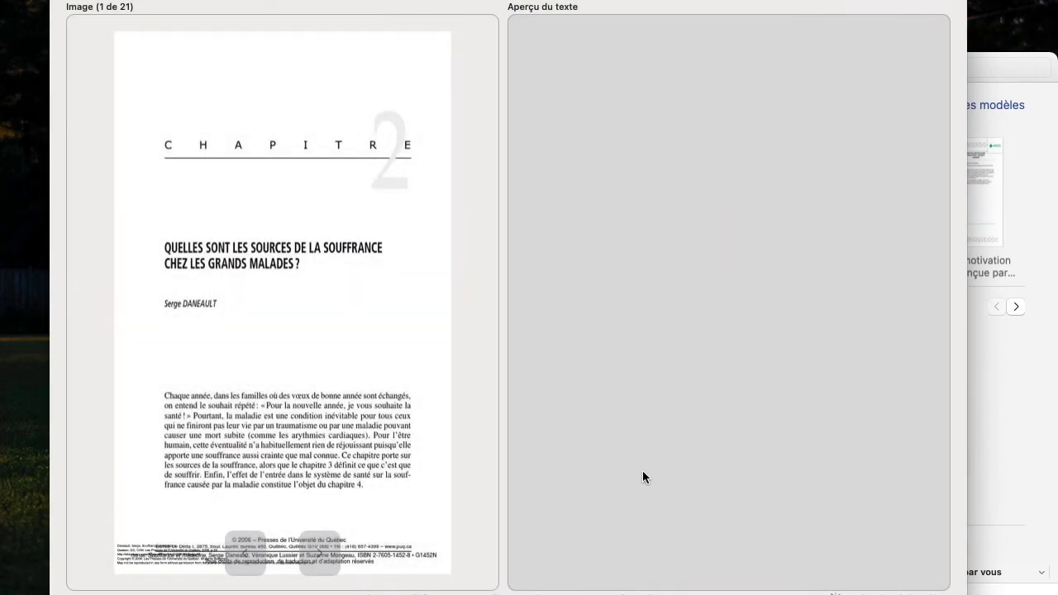
{"action": "left_click", "coordinate": [322, 549]}
{"action": "left_click", "coordinate": [322, 553]}
{"action": "left_click", "coordinate": [322, 552]}
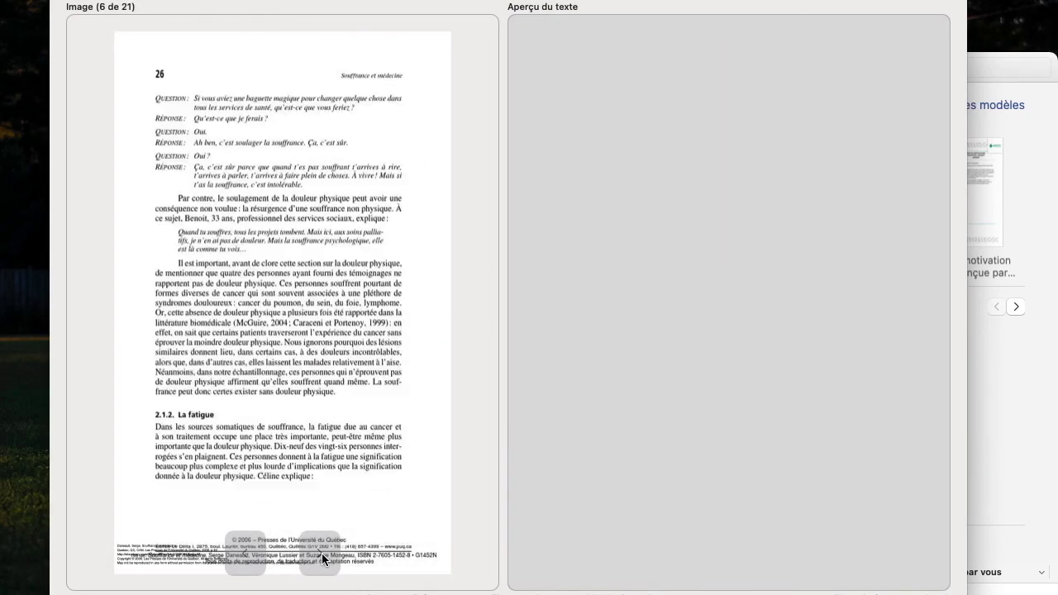
{"action": "left_click", "coordinate": [248, 554]}
{"action": "left_click", "coordinate": [247, 554]}
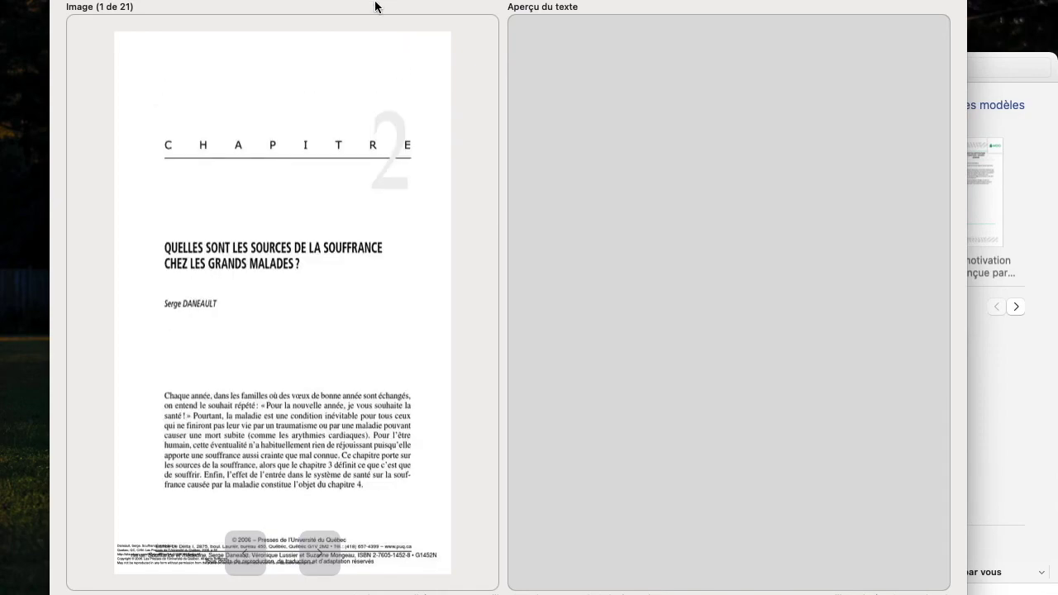
{"action": "scroll", "coordinate": [374, 7], "scroll_direction": "down", "scroll_amount": 1}
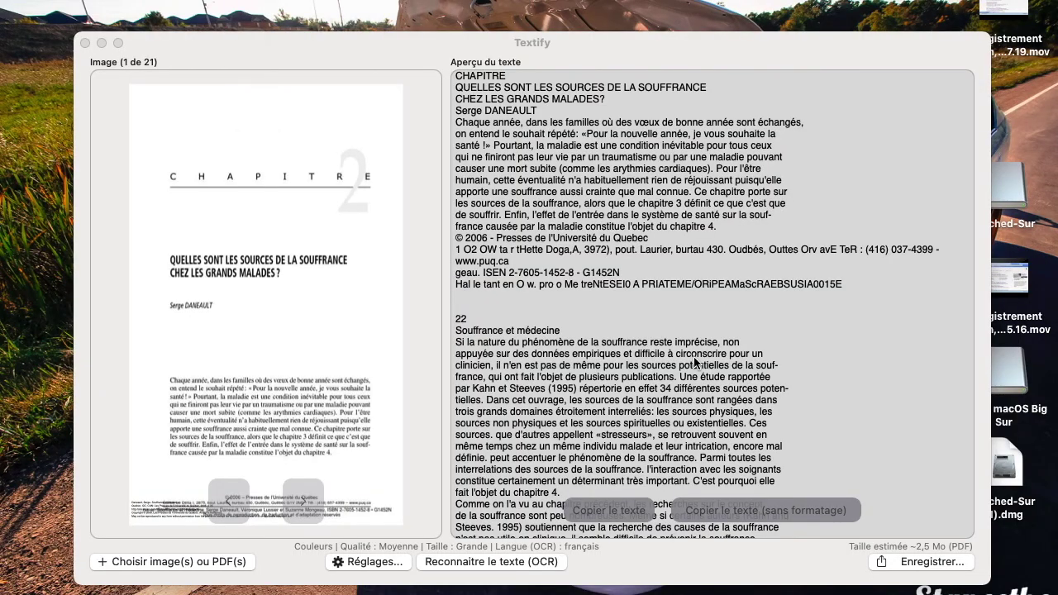
- Scroll down through the recognized French text in Aperçu du texte
{"action": "scroll", "coordinate": [616, 165], "scroll_direction": "down", "scroll_amount": 3}
{"action": "scroll", "coordinate": [616, 166], "scroll_direction": "down", "scroll_amount": 1}
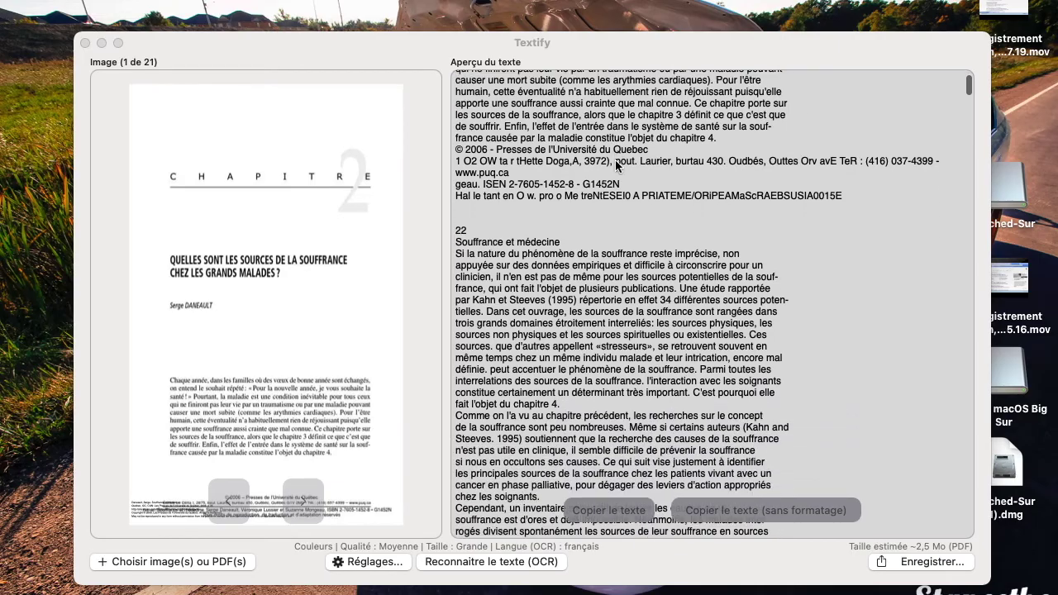
{"action": "scroll", "coordinate": [616, 165], "scroll_direction": "down", "scroll_amount": 10}
{"action": "scroll", "coordinate": [616, 166], "scroll_direction": "down", "scroll_amount": 5}
{"action": "scroll", "coordinate": [616, 165], "scroll_direction": "down", "scroll_amount": 5}
{"action": "scroll", "coordinate": [616, 165], "scroll_direction": "down", "scroll_amount": 5}
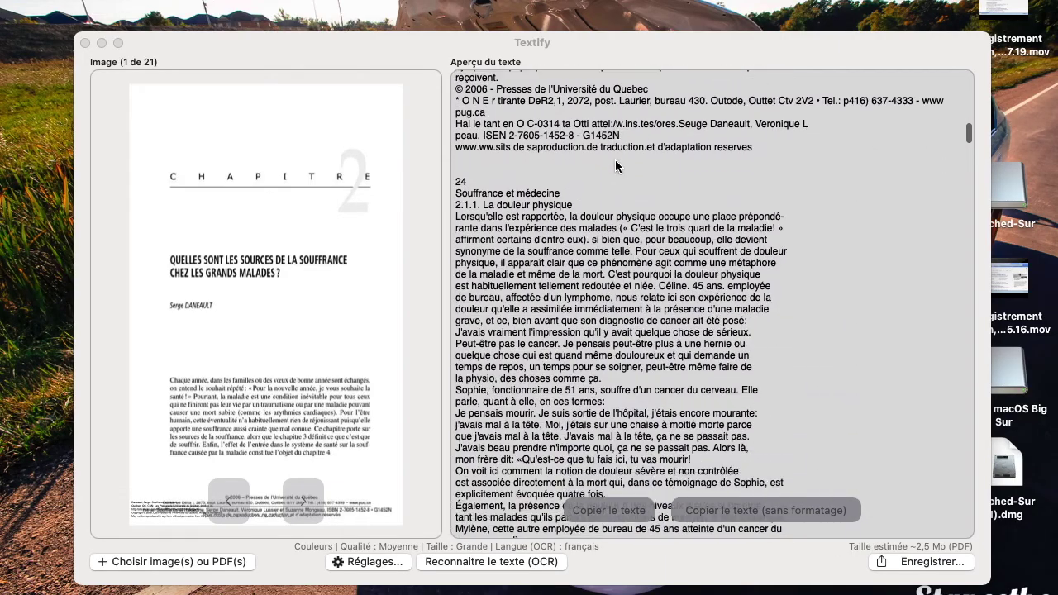
{"action": "scroll", "coordinate": [615, 161], "scroll_direction": "down", "scroll_amount": 5}
{"action": "scroll", "coordinate": [612, 161], "scroll_direction": "down", "scroll_amount": 5}
{"action": "scroll", "coordinate": [609, 158], "scroll_direction": "down", "scroll_amount": 5}
{"action": "scroll", "coordinate": [600, 165], "scroll_direction": "down", "scroll_amount": 5}
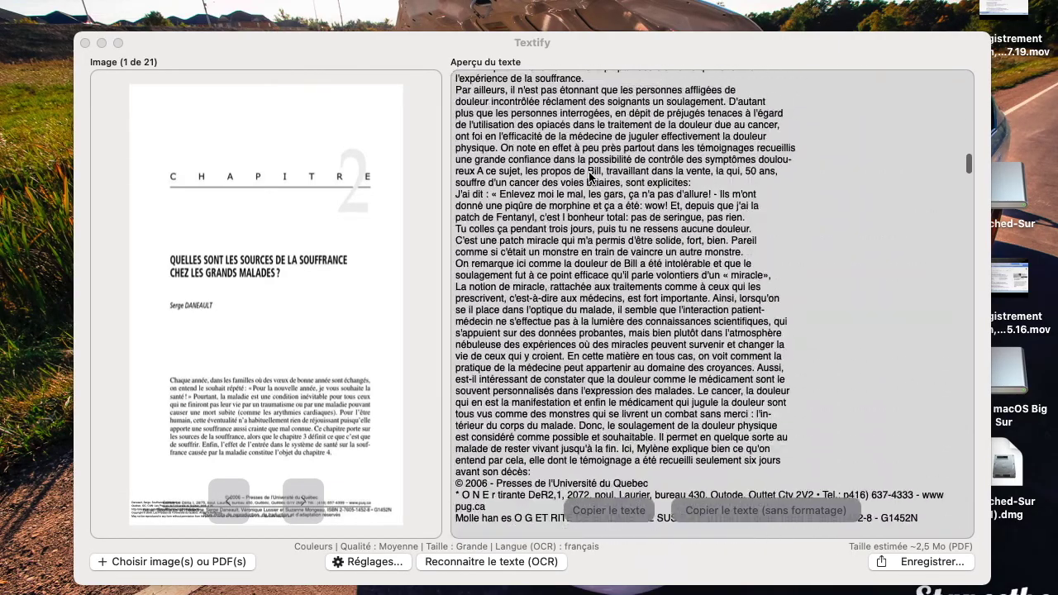
- Select a few lines of recognized text and read on to page 30 on chemotherapy
{"action": "left_click_drag", "start_coordinate": [549, 205], "coordinate": [596, 228]}
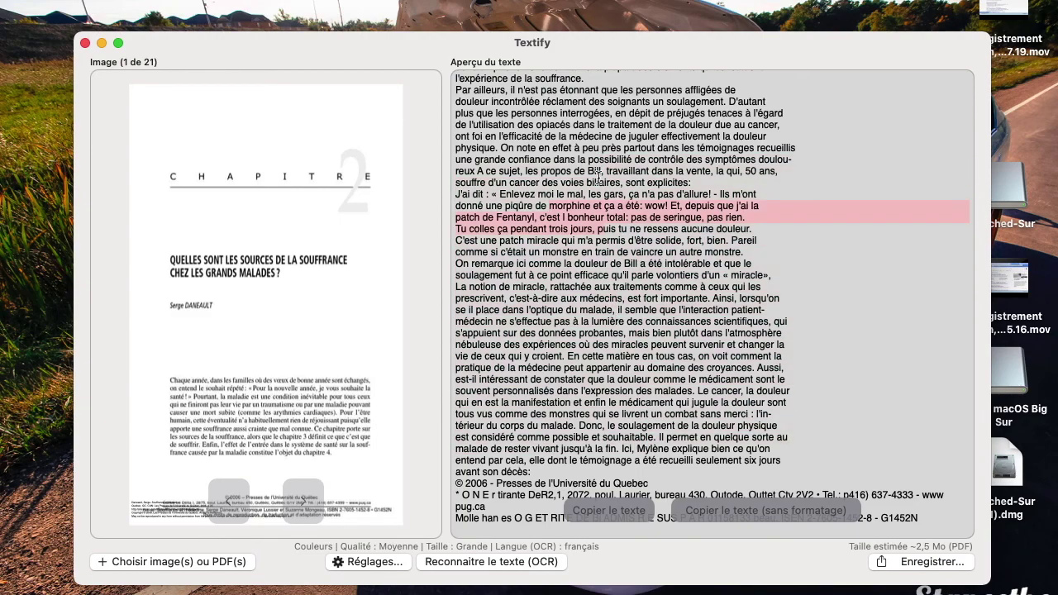
{"action": "scroll", "coordinate": [574, 206], "scroll_direction": "down", "scroll_amount": 2}
{"action": "mouse_move", "coordinate": [548, 199]}
{"action": "left_mouse_down"}
{"action": "mouse_move", "coordinate": [656, 263]}
{"action": "mouse_move", "coordinate": [634, 266]}
{"action": "left_mouse_up"}
{"action": "scroll", "coordinate": [635, 266], "scroll_direction": "down", "scroll_amount": 5}
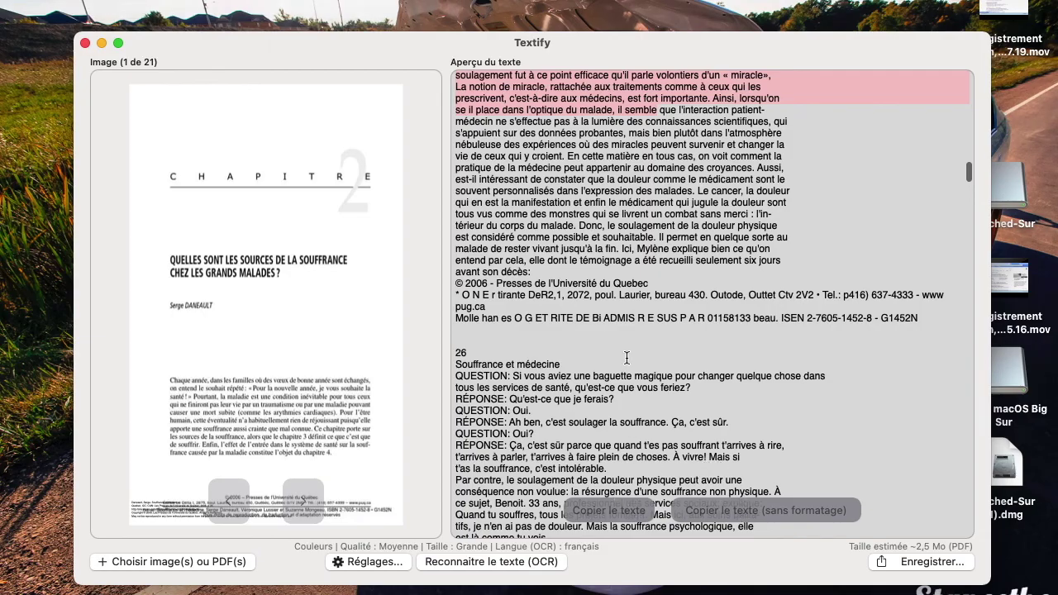
{"action": "scroll", "coordinate": [627, 357], "scroll_direction": "down", "scroll_amount": 20}
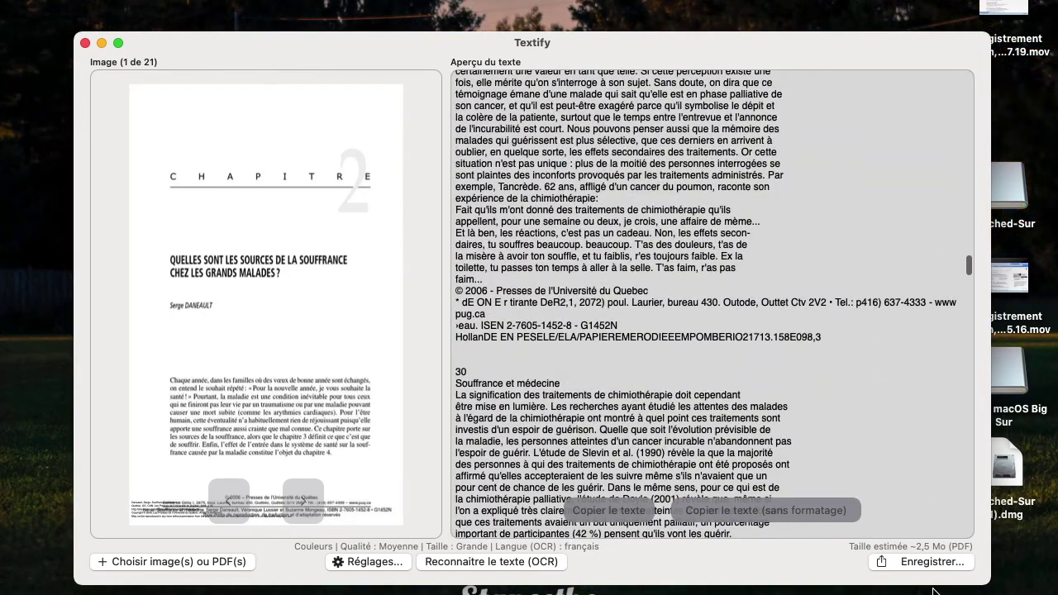
- Export the recognized chapter via Enregistrer… as PDF avec texte intégré
{"action": "left_click", "coordinate": [914, 564]}
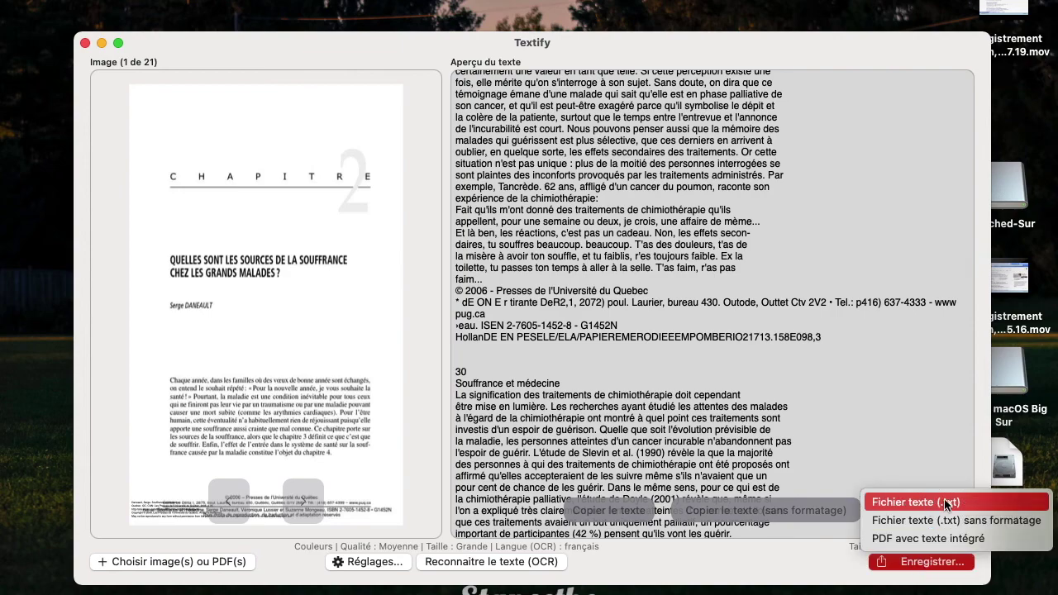
{"action": "left_click", "coordinate": [920, 538]}
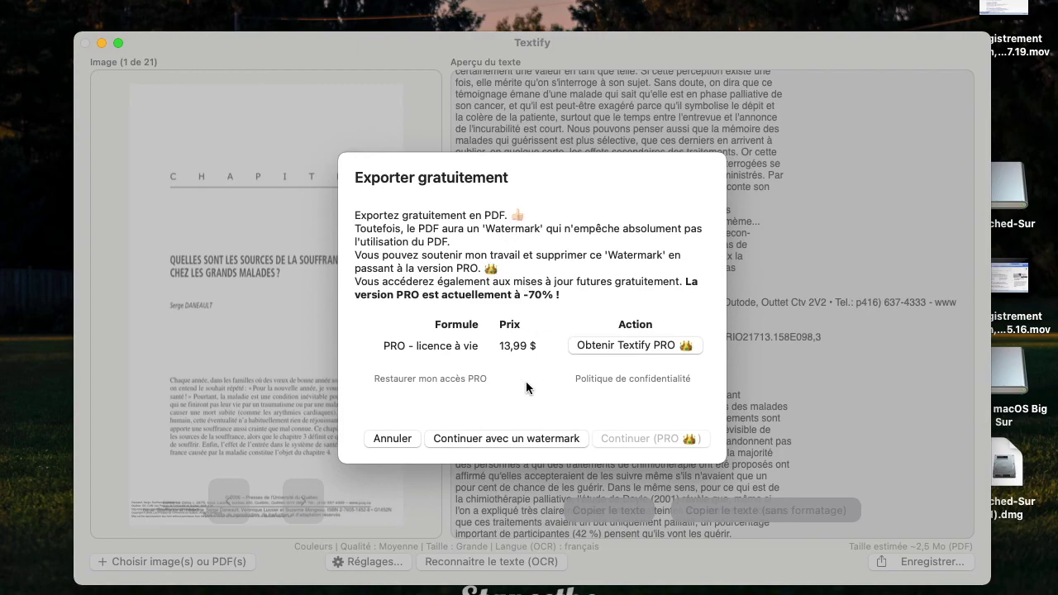
- Accept the free watermarked export and save it as 'video' in the Bureau folder
{"action": "left_click", "coordinate": [493, 433]}
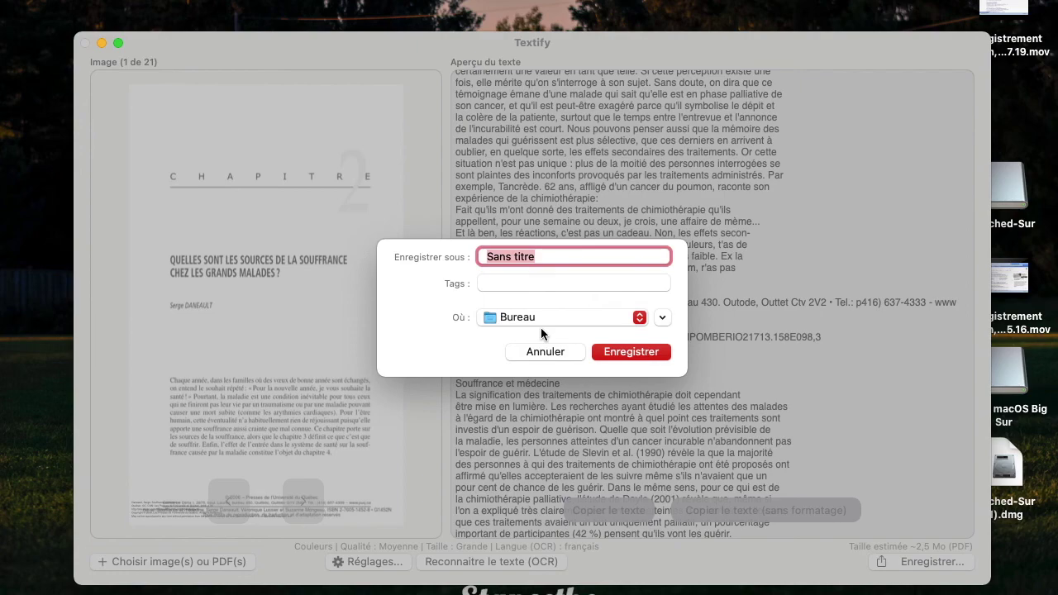
{"action": "type", "text": "video"}
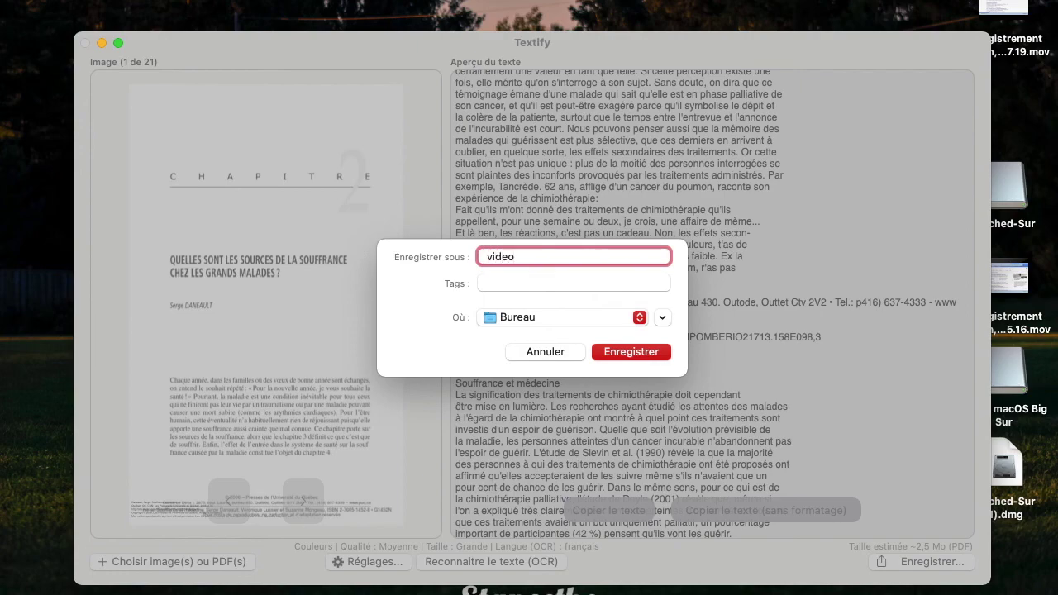
{"action": "key", "text": "Return"}
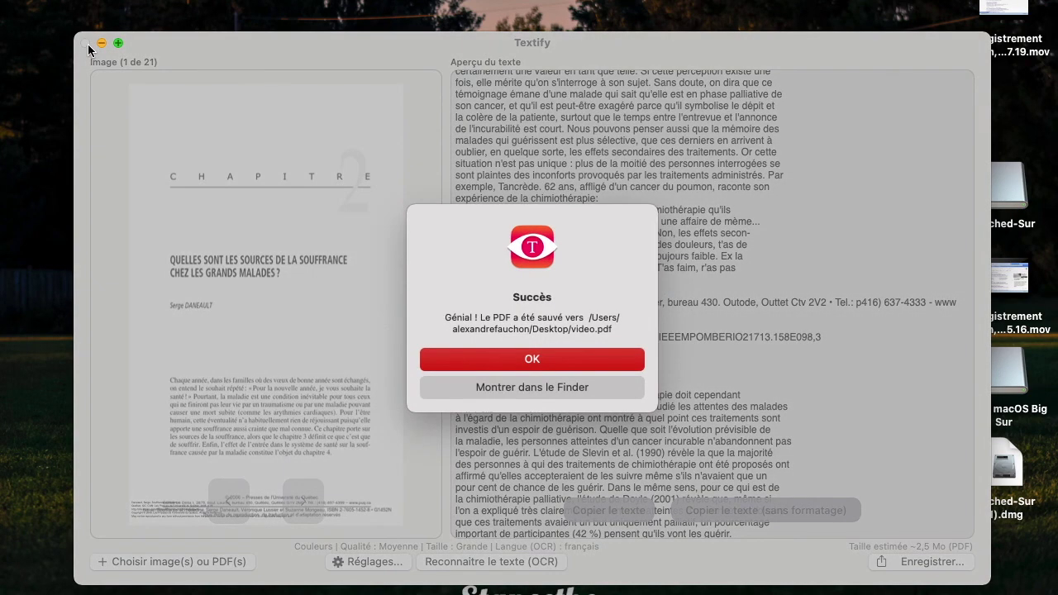
{"action": "left_click", "coordinate": [569, 356]}
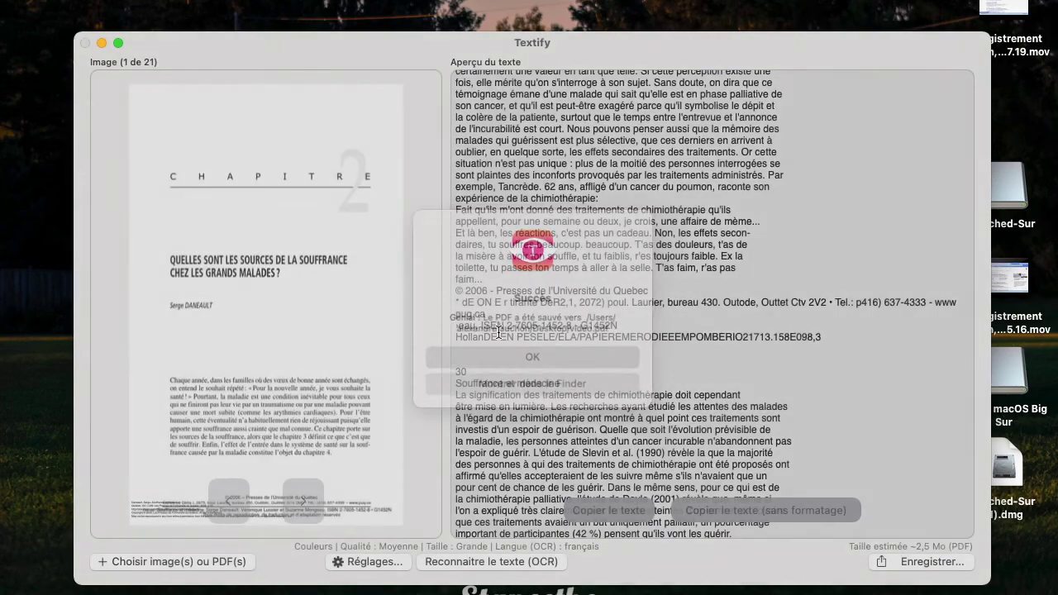
- Close Textify, move video.pdf to the desktop centre, and open it in Preview
{"action": "left_click", "coordinate": [86, 43]}
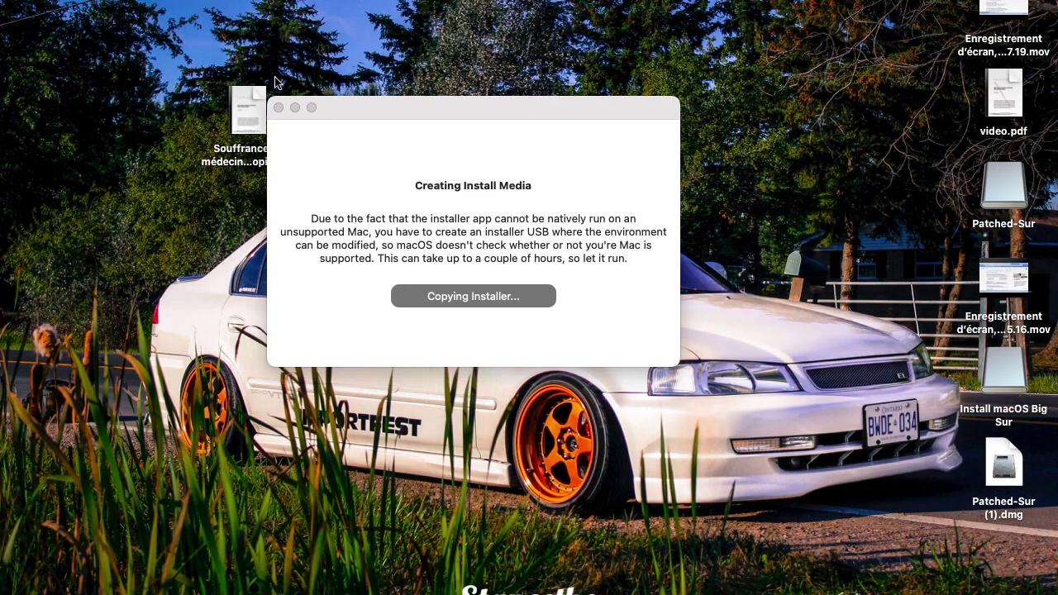
{"action": "left_click_drag", "start_coordinate": [499, 126], "coordinate": [211, 267]}
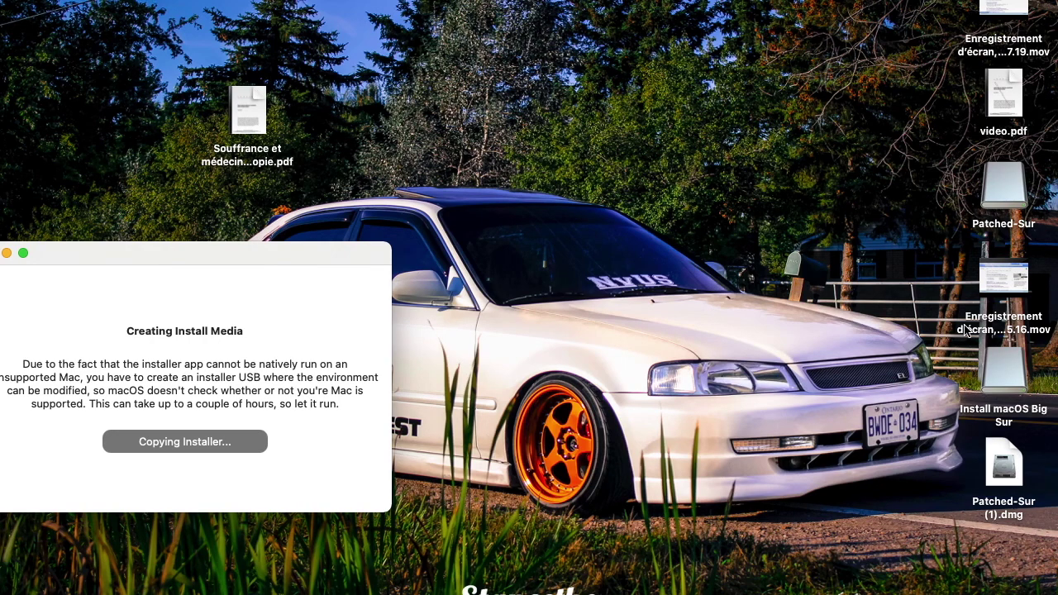
{"action": "left_click", "coordinate": [1015, 98]}
{"action": "left_click_drag", "start_coordinate": [1015, 97], "coordinate": [592, 201]}
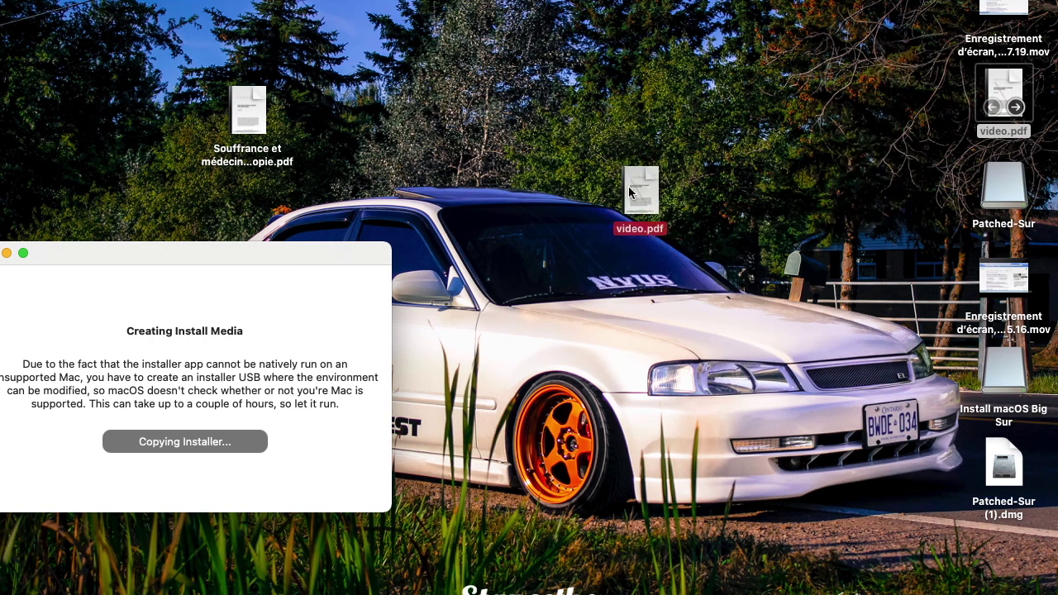
{"action": "mouse_move", "coordinate": [580, 192]}
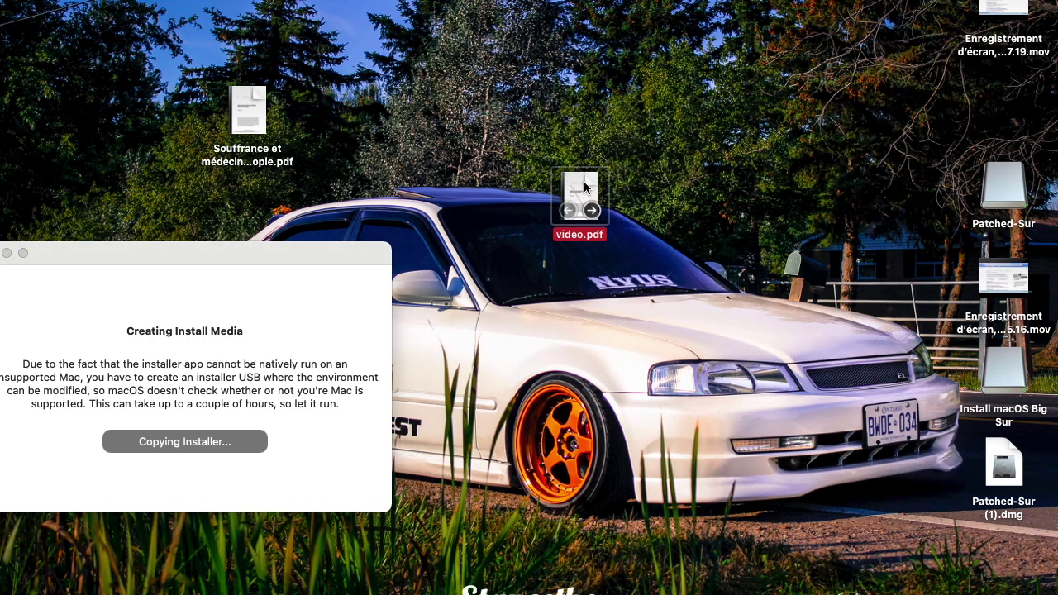
{"action": "double_click", "coordinate": [585, 187]}
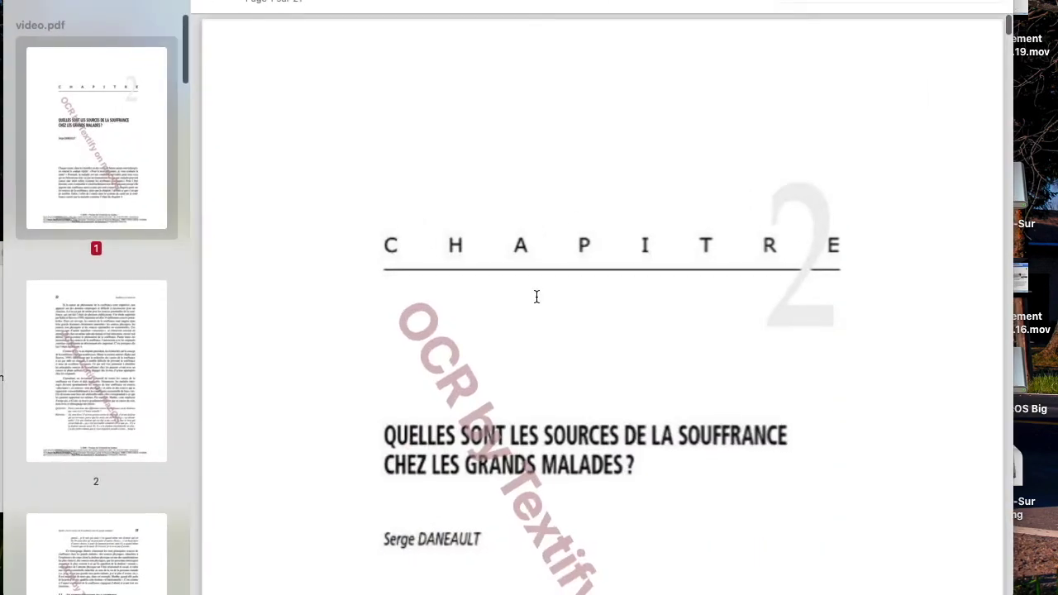
{"action": "scroll", "coordinate": [496, 361], "scroll_direction": "down", "scroll_amount": 10}
{"action": "scroll", "coordinate": [501, 358], "scroll_direction": "up", "scroll_amount": 7}
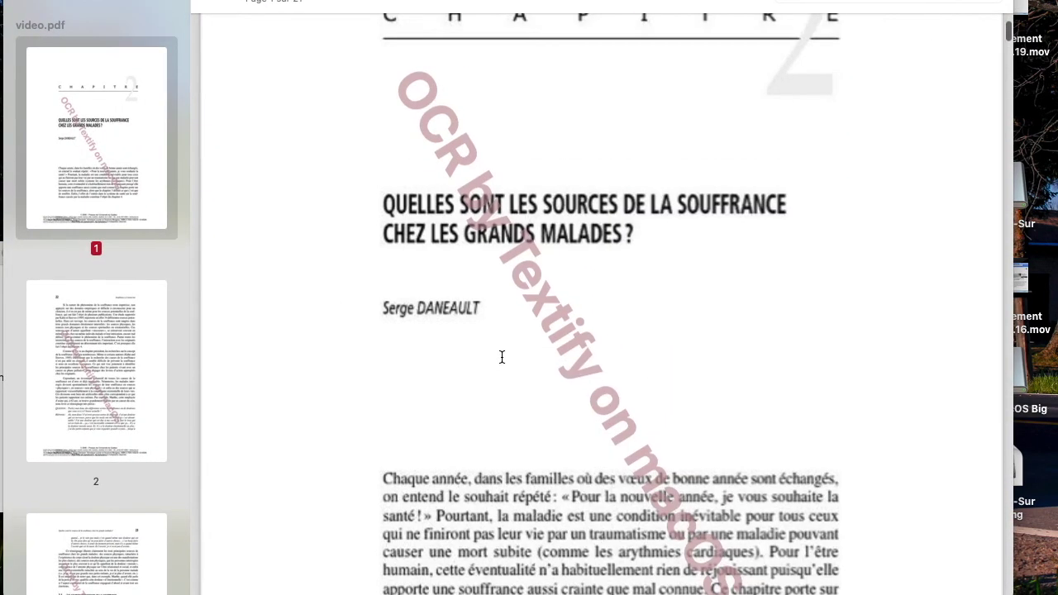
{"action": "scroll", "coordinate": [548, 344], "scroll_direction": "down", "scroll_amount": 3}
{"action": "scroll", "coordinate": [548, 344], "scroll_direction": "down", "scroll_amount": 5}
{"action": "scroll", "coordinate": [542, 293], "scroll_direction": "down", "scroll_amount": 5}
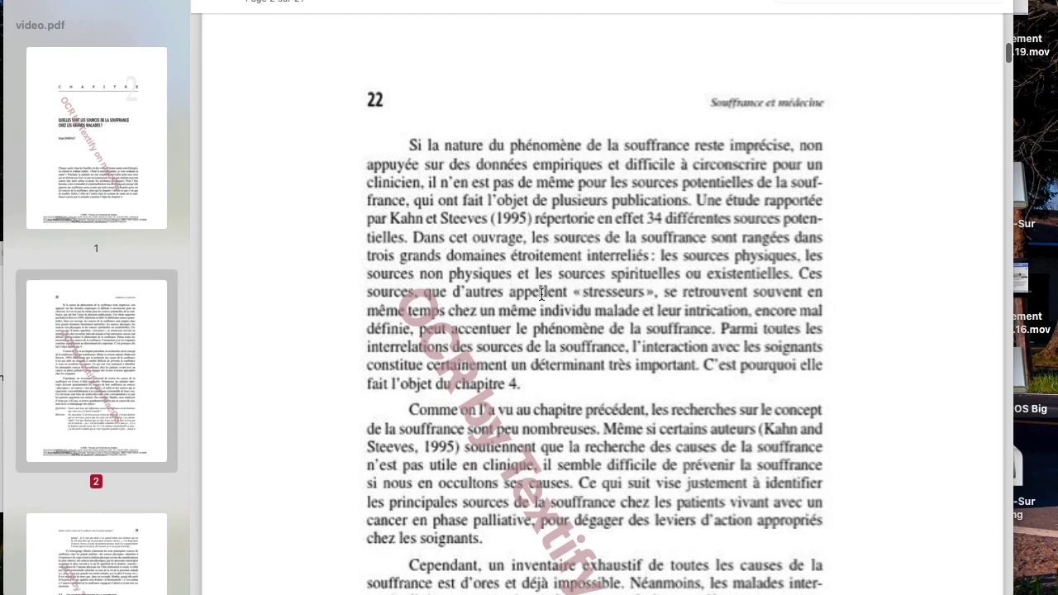
{"action": "scroll", "coordinate": [542, 293], "scroll_direction": "down", "scroll_amount": 3}
{"action": "scroll", "coordinate": [543, 346], "scroll_direction": "up", "scroll_amount": 5}
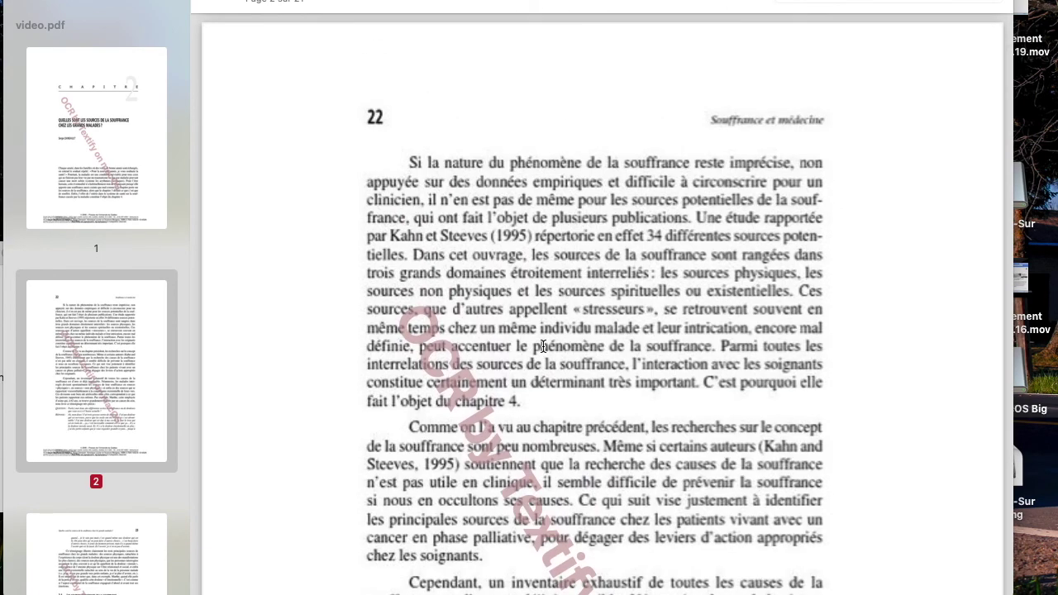
{"action": "scroll", "coordinate": [543, 346], "scroll_direction": "down", "scroll_amount": 10}
{"action": "scroll", "coordinate": [543, 345], "scroll_direction": "up", "scroll_amount": 8}
{"action": "scroll", "coordinate": [543, 345], "scroll_direction": "down", "scroll_amount": 5}
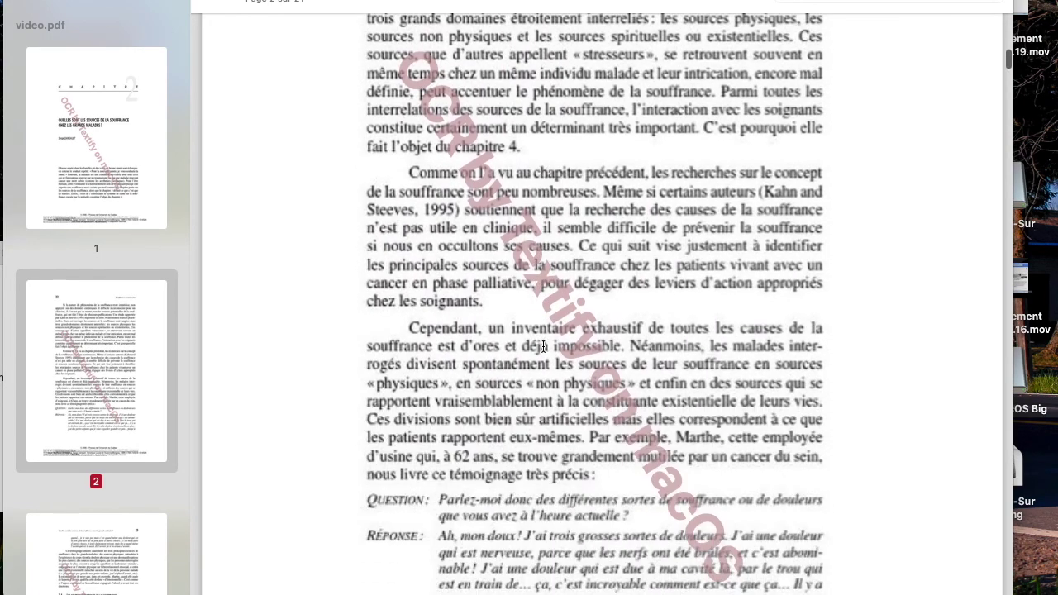
{"action": "scroll", "coordinate": [543, 348], "scroll_direction": "up", "scroll_amount": 6}
{"action": "scroll", "coordinate": [543, 346], "scroll_direction": "up", "scroll_amount": 10}
{"action": "scroll", "coordinate": [542, 348], "scroll_direction": "up", "scroll_amount": 8}
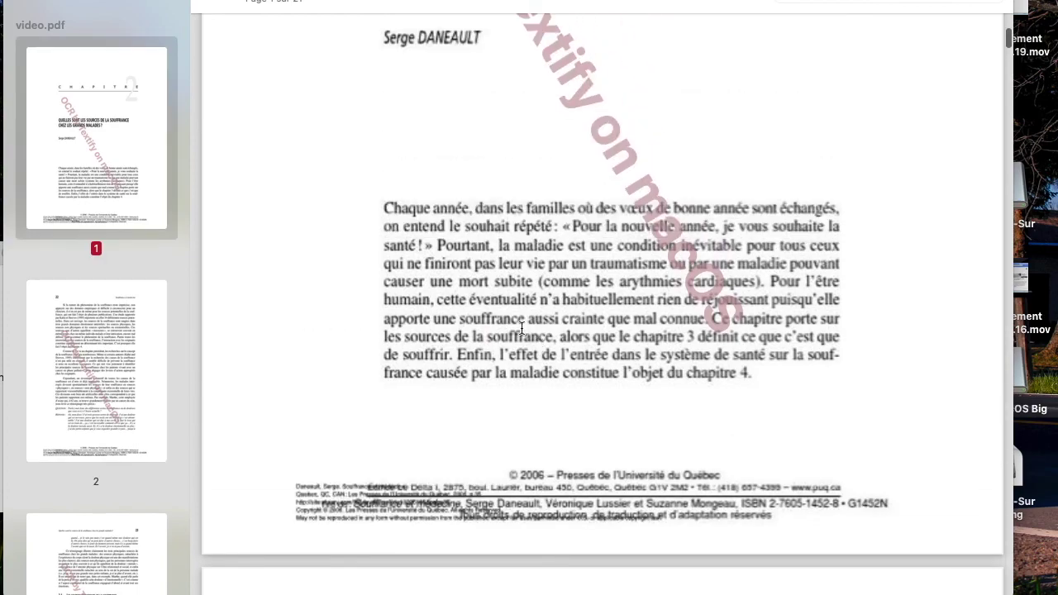
{"action": "left_click_drag", "start_coordinate": [522, 328], "coordinate": [558, 354]}
{"action": "left_click", "coordinate": [511, 335]}
{"action": "scroll", "coordinate": [430, 202], "scroll_direction": "down", "scroll_amount": 3}
{"action": "scroll", "coordinate": [438, 186], "scroll_direction": "down", "scroll_amount": 5}
{"action": "scroll", "coordinate": [447, 168], "scroll_direction": "up", "scroll_amount": 5}
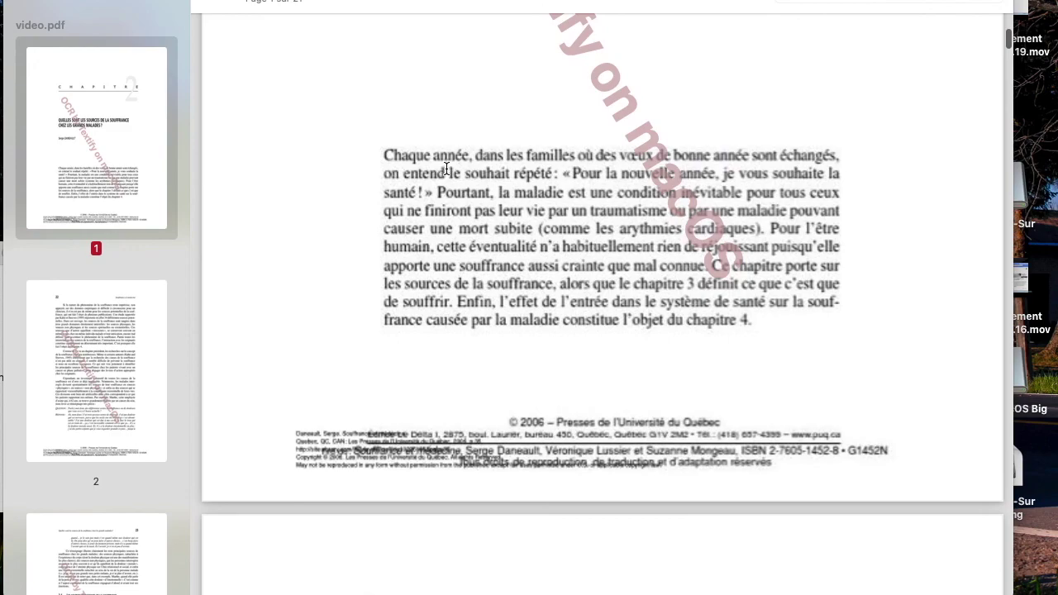
{"action": "left_click_drag", "start_coordinate": [446, 168], "coordinate": [559, 245]}
{"action": "scroll", "coordinate": [559, 244], "scroll_direction": "down", "scroll_amount": 5}
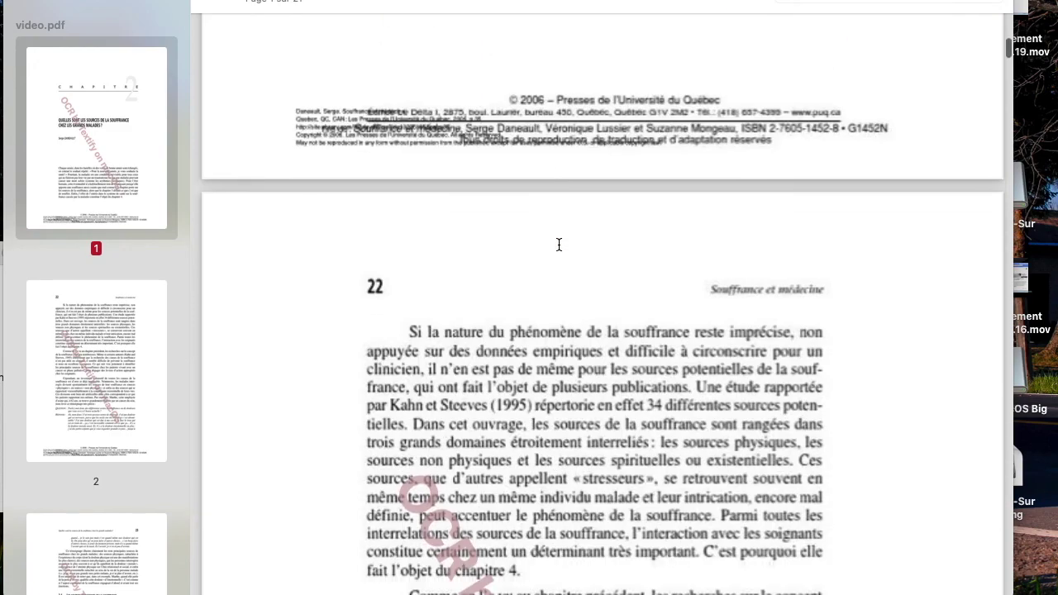
{"action": "scroll", "coordinate": [559, 244], "scroll_direction": "down", "scroll_amount": 4}
{"action": "left_click_drag", "start_coordinate": [508, 215], "coordinate": [625, 283]}
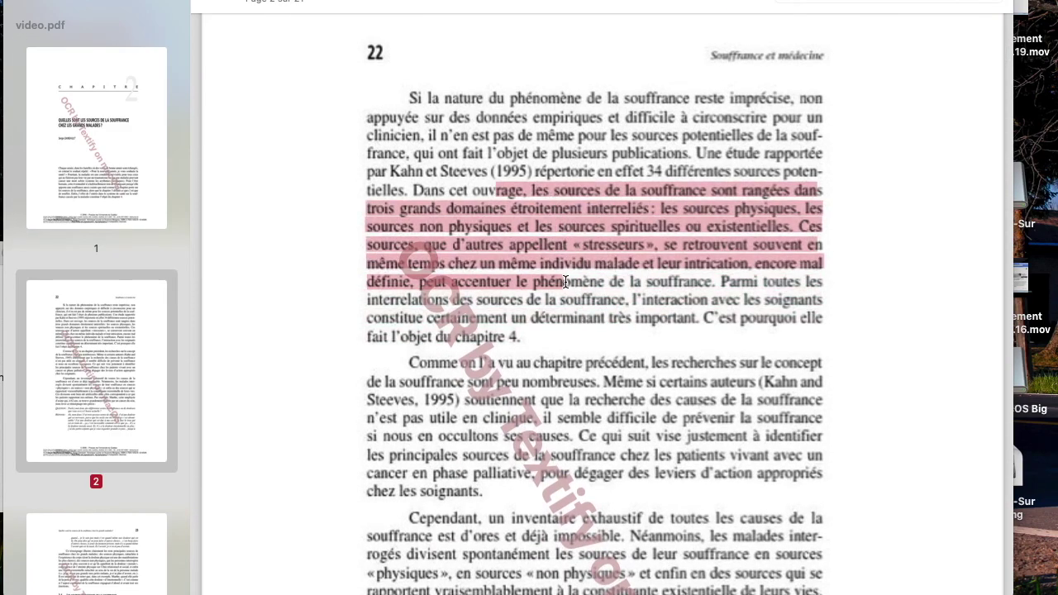
{"action": "scroll", "coordinate": [504, 269], "scroll_direction": "down", "scroll_amount": 5}
{"action": "left_click_drag", "start_coordinate": [409, 224], "coordinate": [628, 279]}
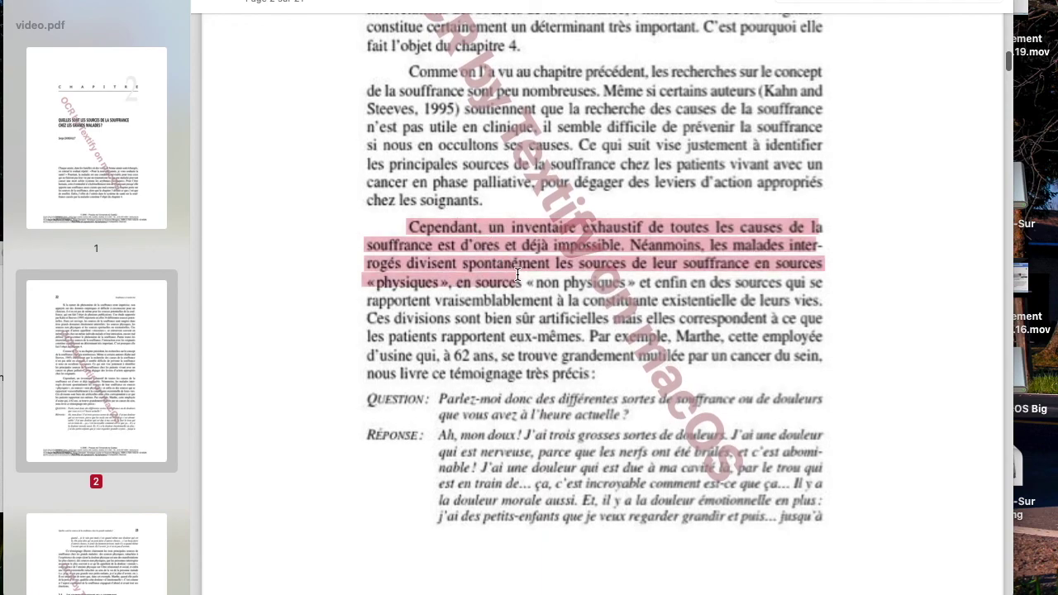
{"action": "left_click", "coordinate": [519, 327]}
{"action": "scroll", "coordinate": [518, 327], "scroll_direction": "up", "scroll_amount": 4}
{"action": "scroll", "coordinate": [496, 305], "scroll_direction": "up", "scroll_amount": 1}
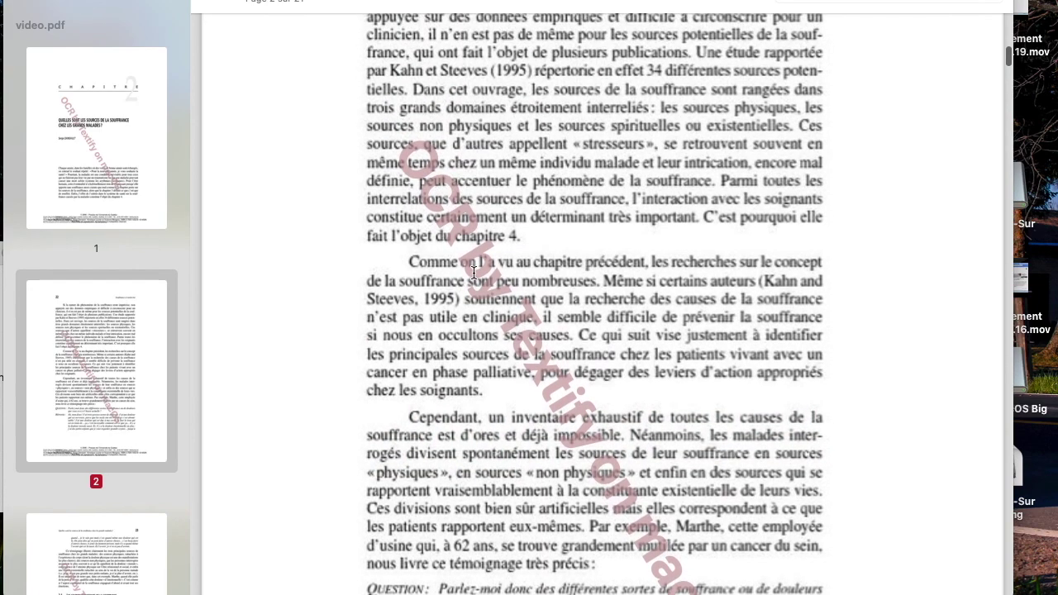
{"action": "scroll", "coordinate": [450, 281], "scroll_direction": "up", "scroll_amount": 3}
{"action": "scroll", "coordinate": [442, 257], "scroll_direction": "down", "scroll_amount": 1}
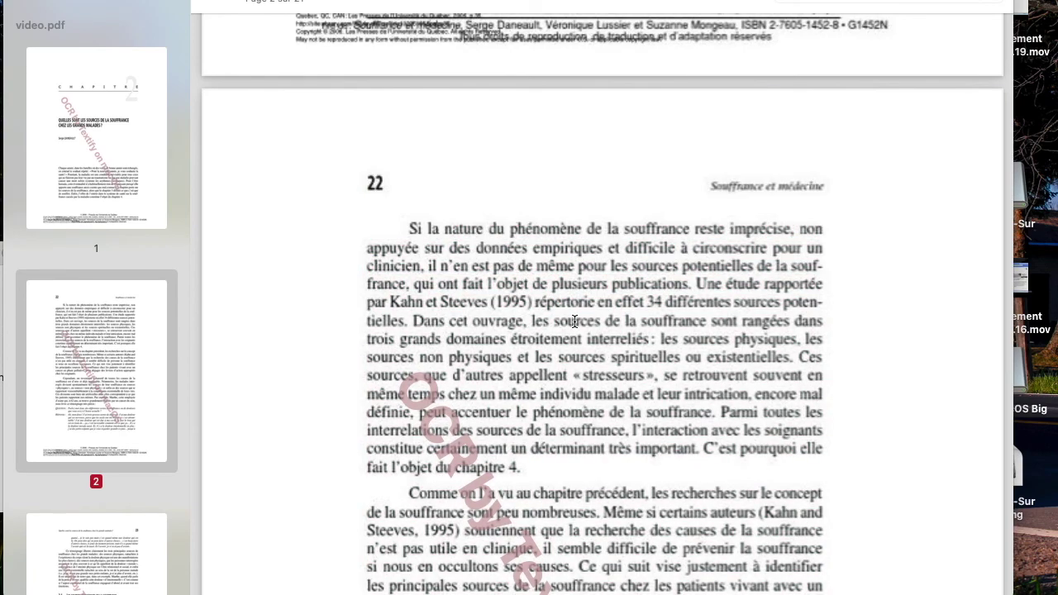
{"action": "scroll", "coordinate": [602, 252], "scroll_direction": "down", "scroll_amount": 1}
{"action": "scroll", "coordinate": [601, 252], "scroll_direction": "down", "scroll_amount": 2}
{"action": "scroll", "coordinate": [608, 261], "scroll_direction": "down", "scroll_amount": 1}
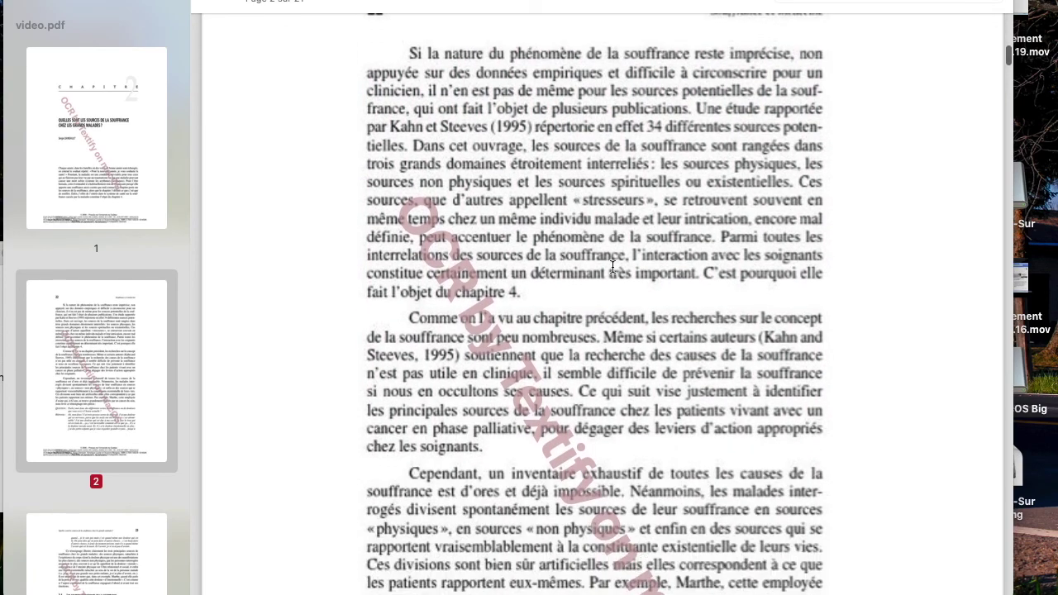
{"action": "scroll", "coordinate": [608, 260], "scroll_direction": "down", "scroll_amount": 1}
{"action": "scroll", "coordinate": [599, 248], "scroll_direction": "down", "scroll_amount": 6}
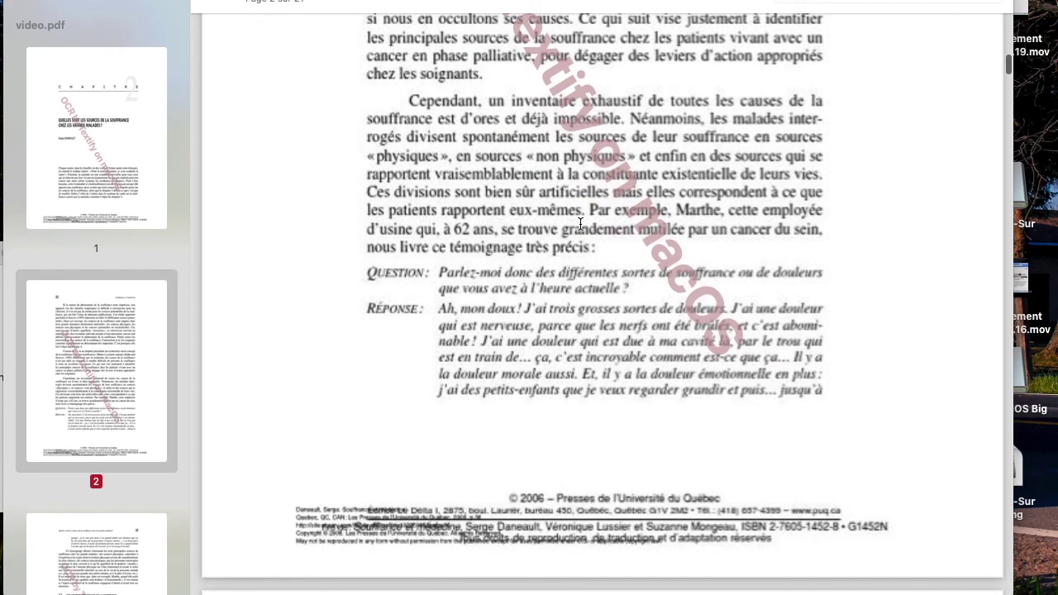
{"action": "scroll", "coordinate": [582, 227], "scroll_direction": "down", "scroll_amount": 3}
{"action": "scroll", "coordinate": [581, 224], "scroll_direction": "down", "scroll_amount": 1}
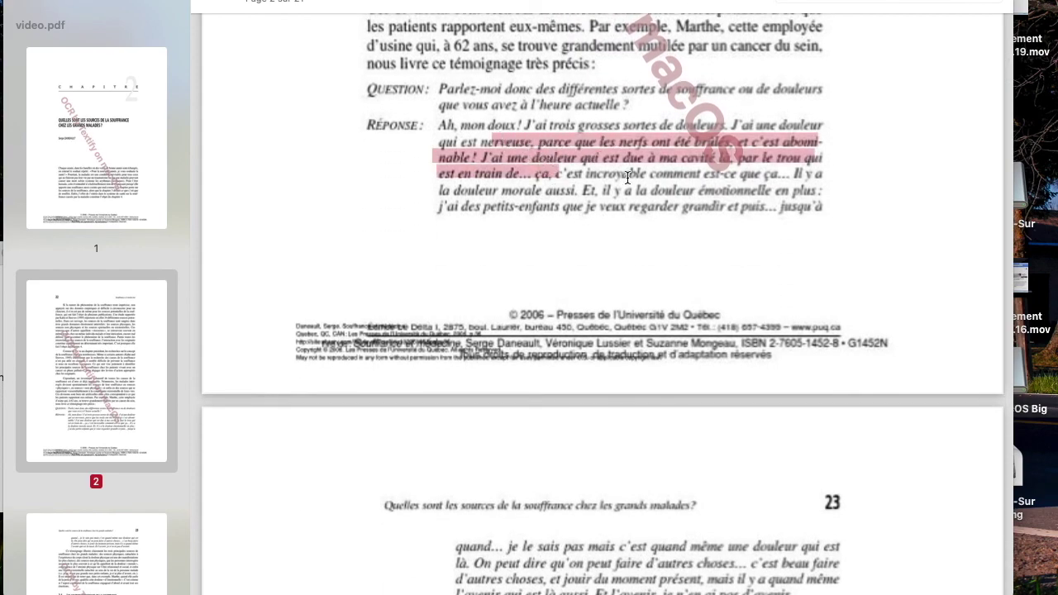
{"action": "left_click_drag", "start_coordinate": [444, 121], "coordinate": [587, 170]}
{"action": "left_click", "coordinate": [587, 170]}
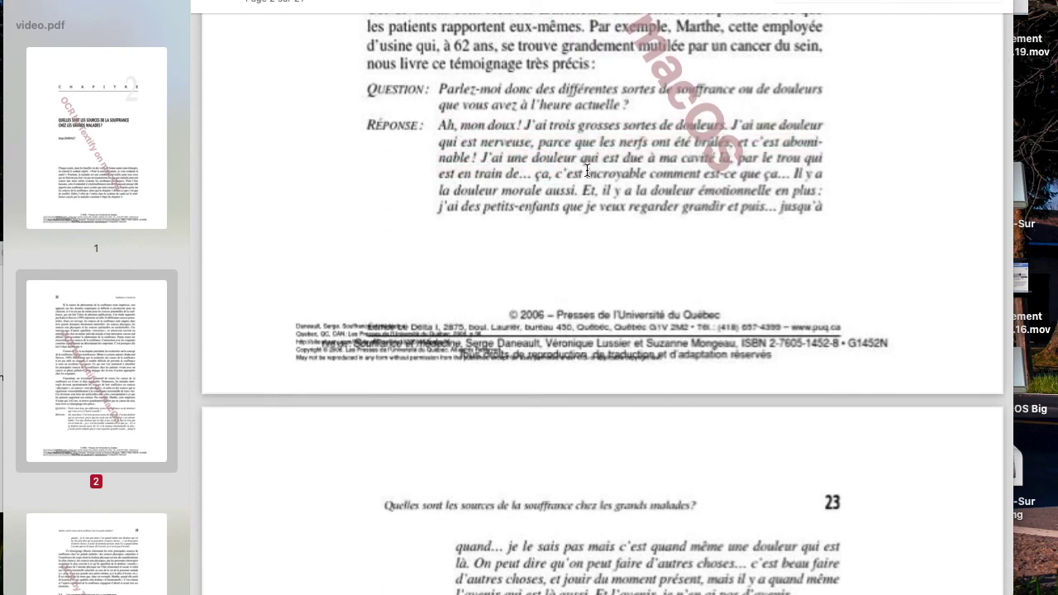
{"action": "scroll", "coordinate": [529, 141], "scroll_direction": "down", "scroll_amount": 1}
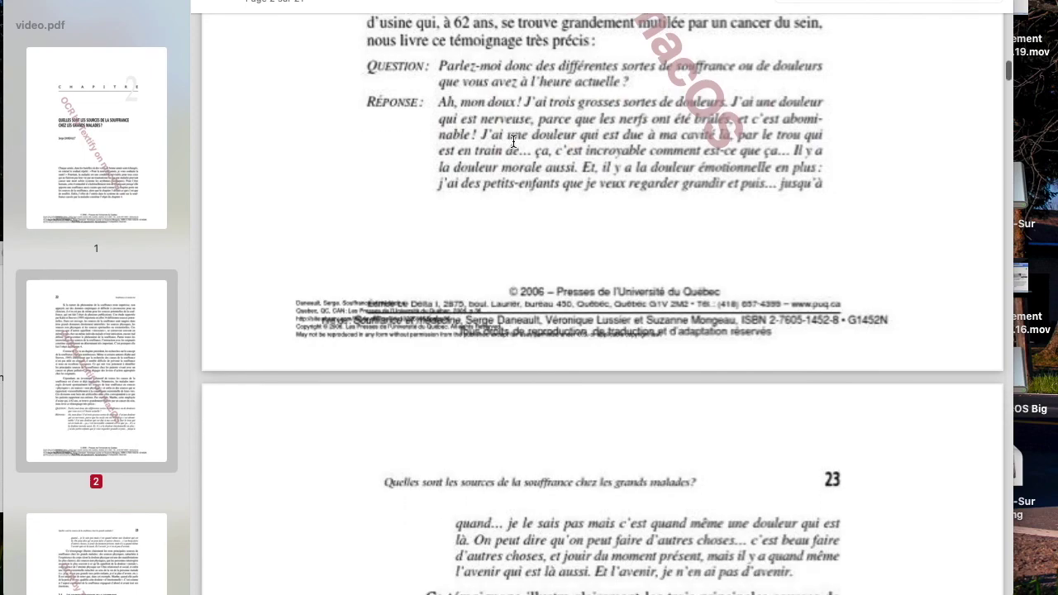
{"action": "scroll", "coordinate": [570, 152], "scroll_direction": "down", "scroll_amount": 5}
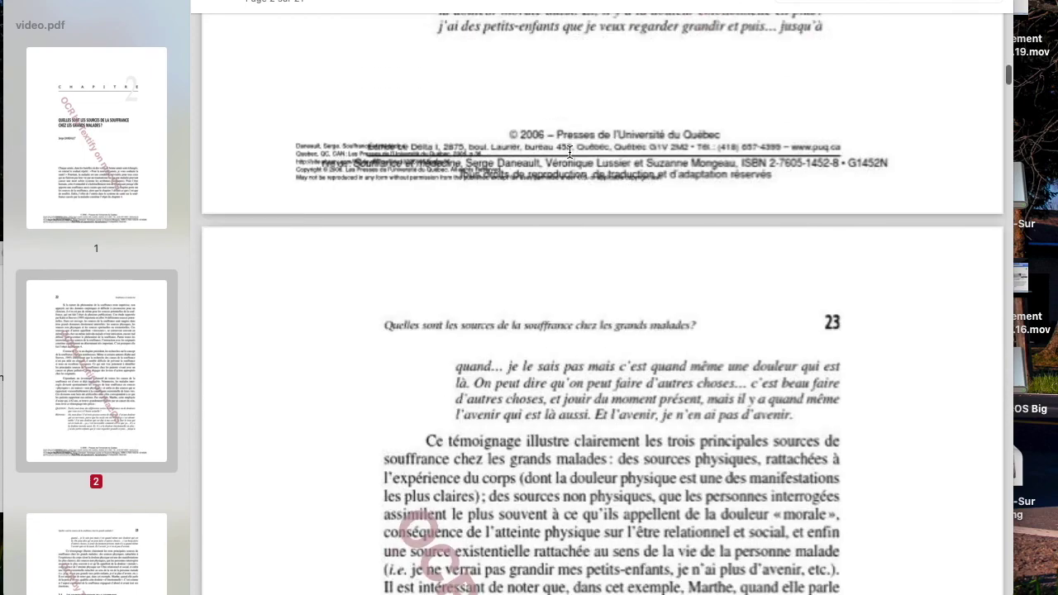
{"action": "scroll", "coordinate": [570, 152], "scroll_direction": "down", "scroll_amount": 5}
{"action": "scroll", "coordinate": [570, 152], "scroll_direction": "down", "scroll_amount": 5}
{"action": "scroll", "coordinate": [570, 152], "scroll_direction": "up", "scroll_amount": 3}
{"action": "scroll", "coordinate": [570, 152], "scroll_direction": "up", "scroll_amount": 2}
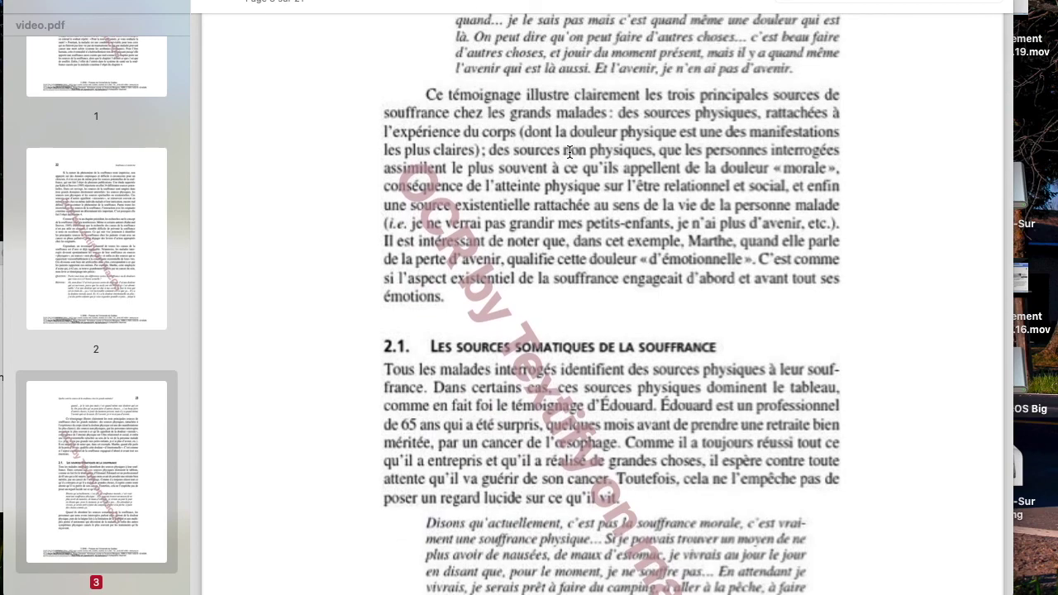
{"action": "scroll", "coordinate": [569, 152], "scroll_direction": "down", "scroll_amount": 1}
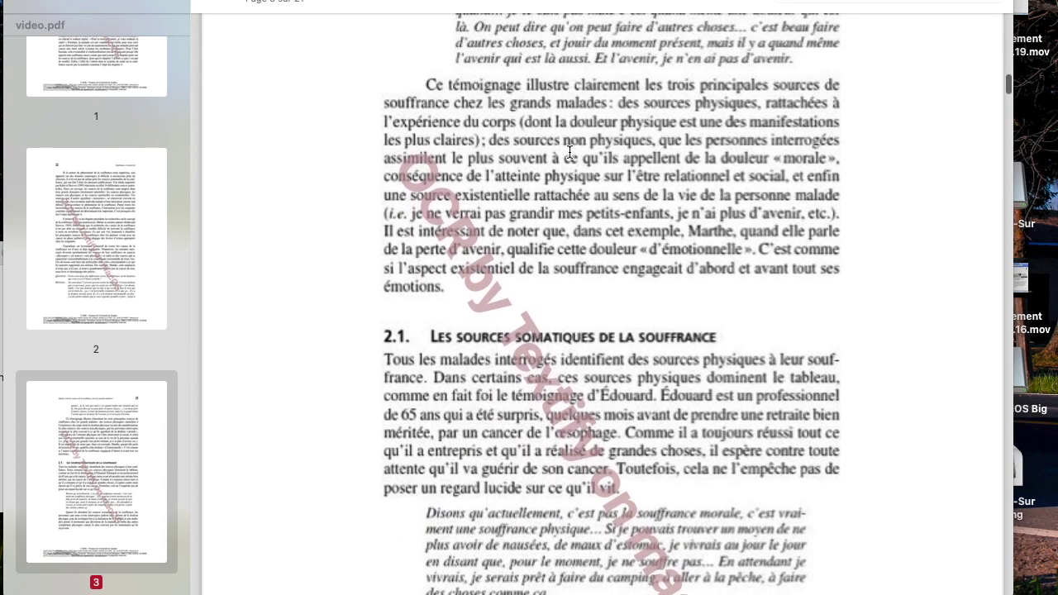
{"action": "scroll", "coordinate": [570, 152], "scroll_direction": "down", "scroll_amount": 3}
{"action": "scroll", "coordinate": [570, 152], "scroll_direction": "up", "scroll_amount": 4}
{"action": "scroll", "coordinate": [569, 152], "scroll_direction": "up", "scroll_amount": 15}
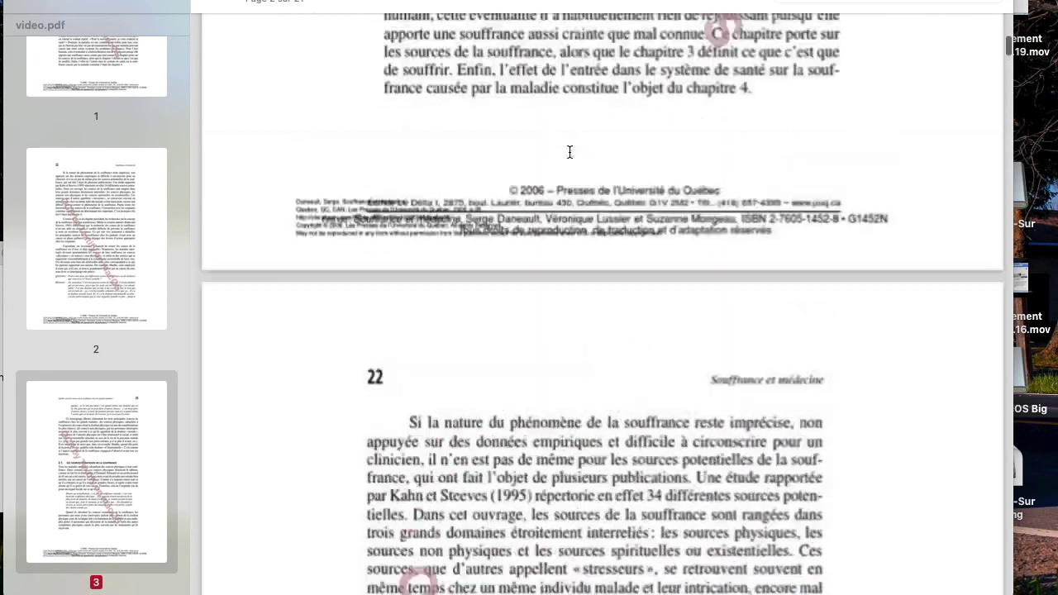
{"action": "scroll", "coordinate": [567, 151], "scroll_direction": "up", "scroll_amount": 10}
{"action": "scroll", "coordinate": [567, 151], "scroll_direction": "down", "scroll_amount": 5}
{"action": "scroll", "coordinate": [553, 172], "scroll_direction": "down", "scroll_amount": 5}
{"action": "scroll", "coordinate": [553, 172], "scroll_direction": "down", "scroll_amount": 10}
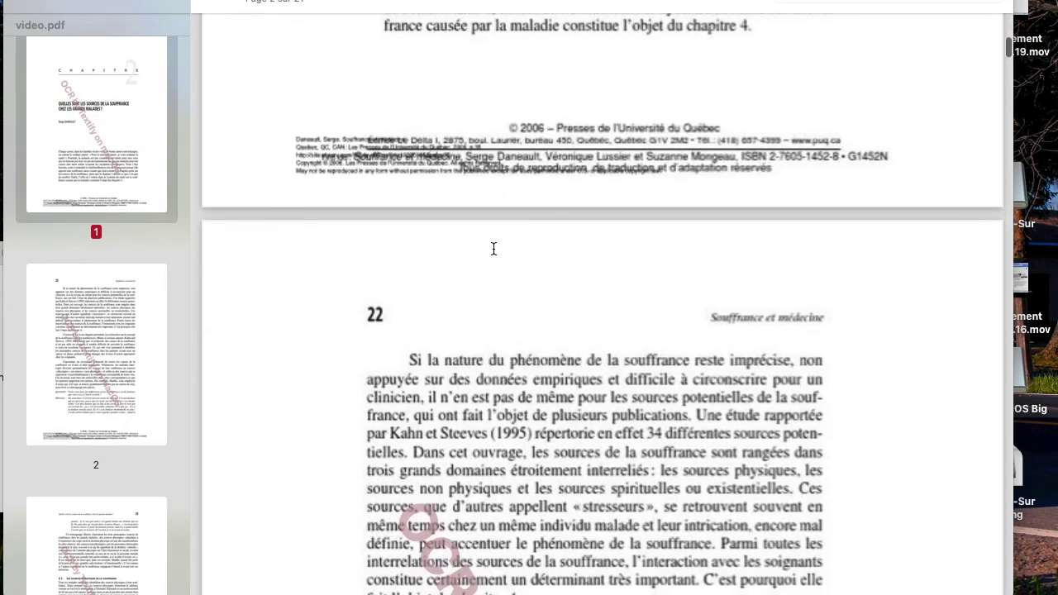
{"action": "scroll", "coordinate": [430, 227], "scroll_direction": "down", "scroll_amount": 4}
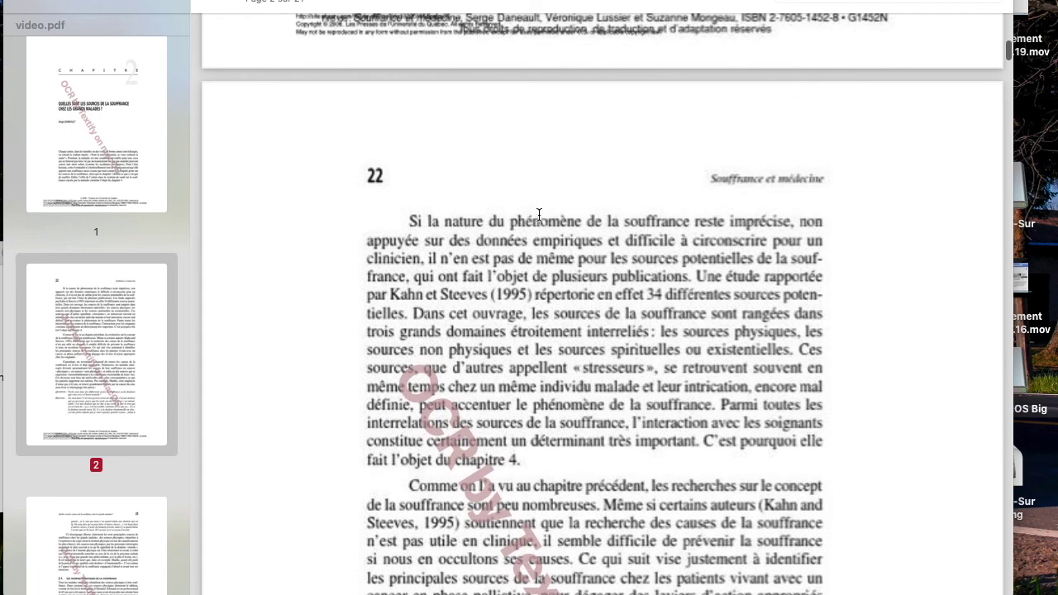
{"action": "key", "text": "super+f"}
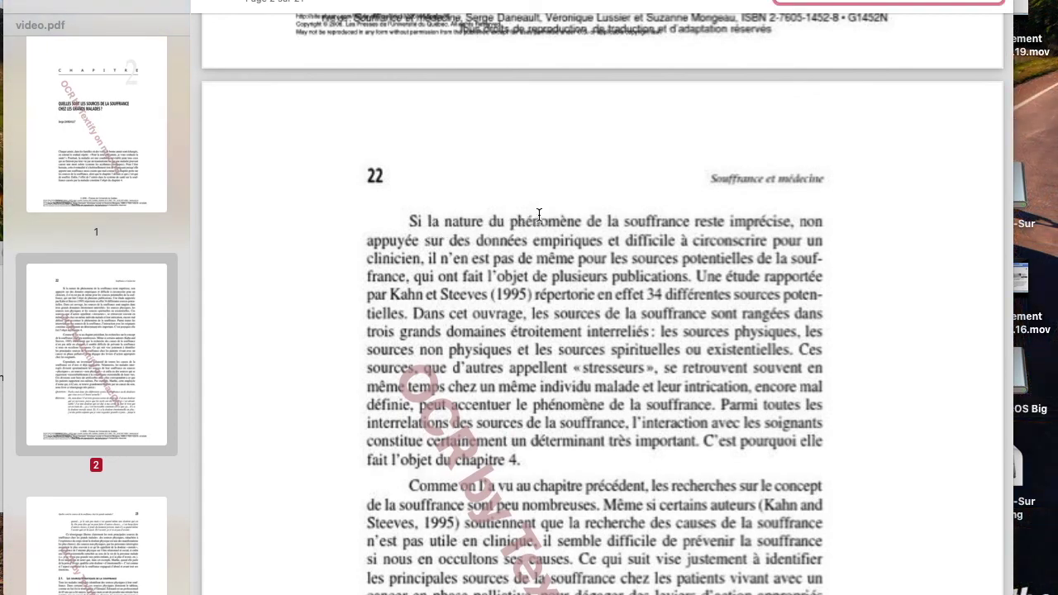
- Search video.pdf for 'souffrance' and step through its matches up to page 15
{"action": "type", "text": "souffrance"}
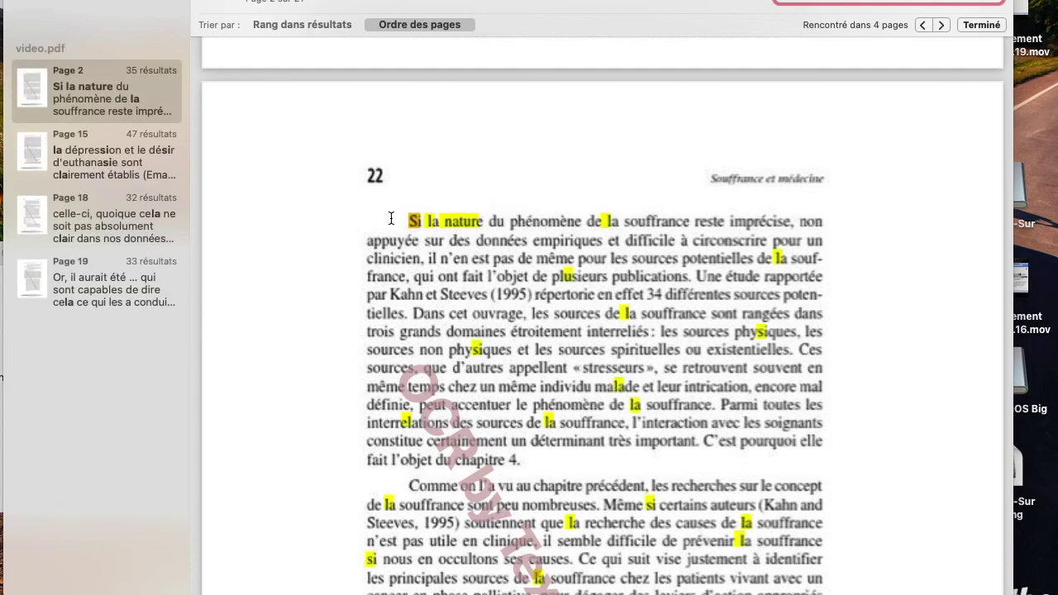
{"action": "key", "text": "Return"}
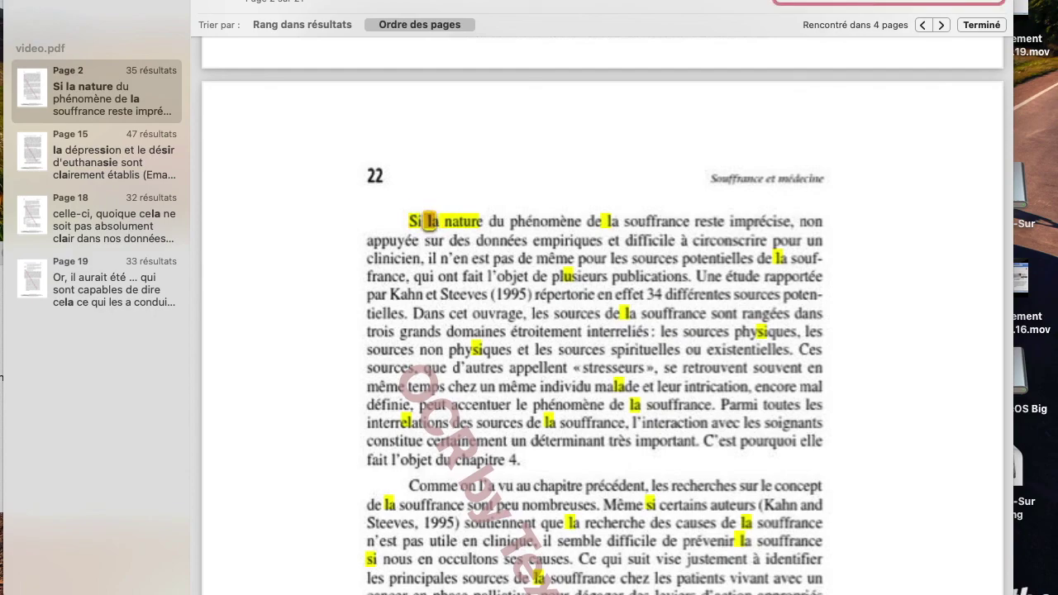
{"action": "key", "text": "Return"}
{"action": "key", "text": "Return"}
{"action": "key", "text": "Return"}
{"action": "key", "text": "Return"}
{"action": "key", "text": "Return"}
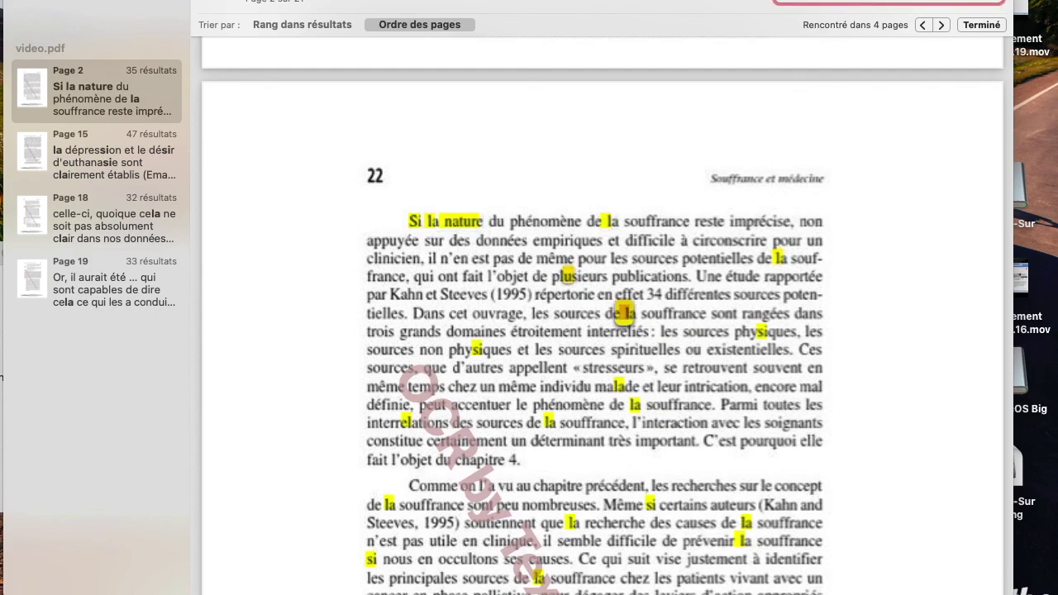
{"action": "key", "text": "Return"}
{"action": "key", "text": "Return"}
{"action": "key", "text": "Return"}
{"action": "key", "text": "Return"}
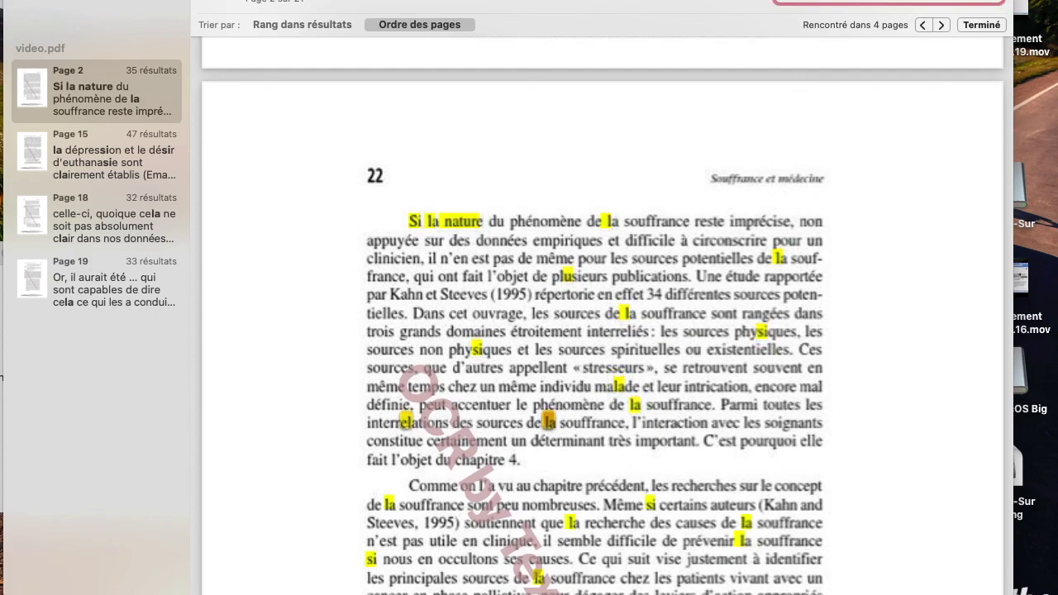
{"action": "key", "text": "Return"}
{"action": "key", "text": "Return"}
{"action": "key", "text": "Return"}
{"action": "key", "text": "Return"}
{"action": "key", "text": "Return"}
{"action": "key", "text": "Return"}
{"action": "key", "text": "Return"}
{"action": "key", "text": "Return"}
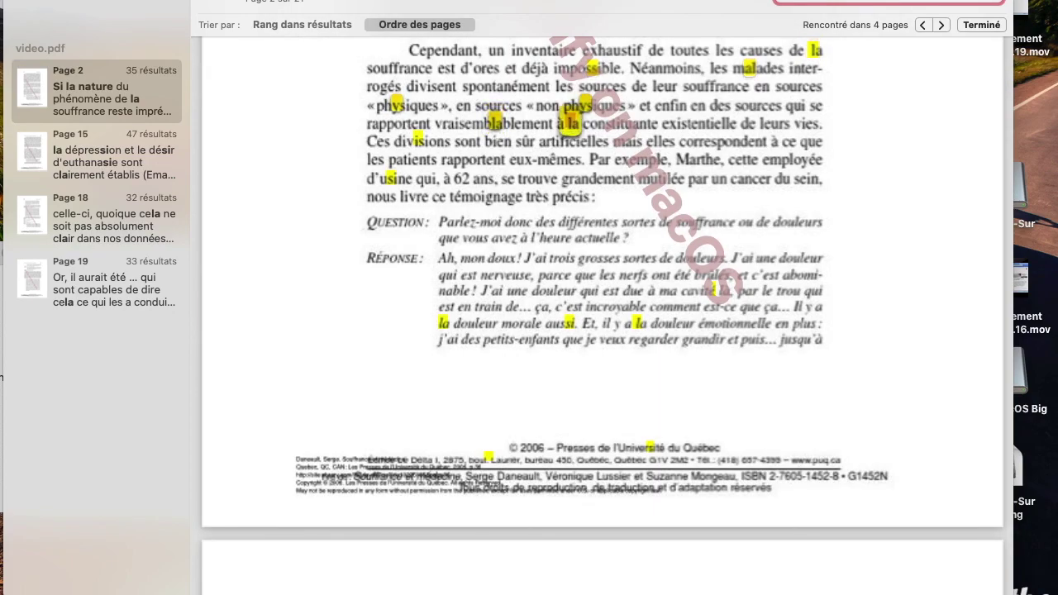
{"action": "key", "text": "Return"}
{"action": "key", "text": "Return"}
{"action": "key", "text": "Return"}
{"action": "key", "text": "Return"}
{"action": "key", "text": "Return"}
{"action": "key", "text": "Return"}
{"action": "key", "text": "Return"}
{"action": "key", "text": "Return"}
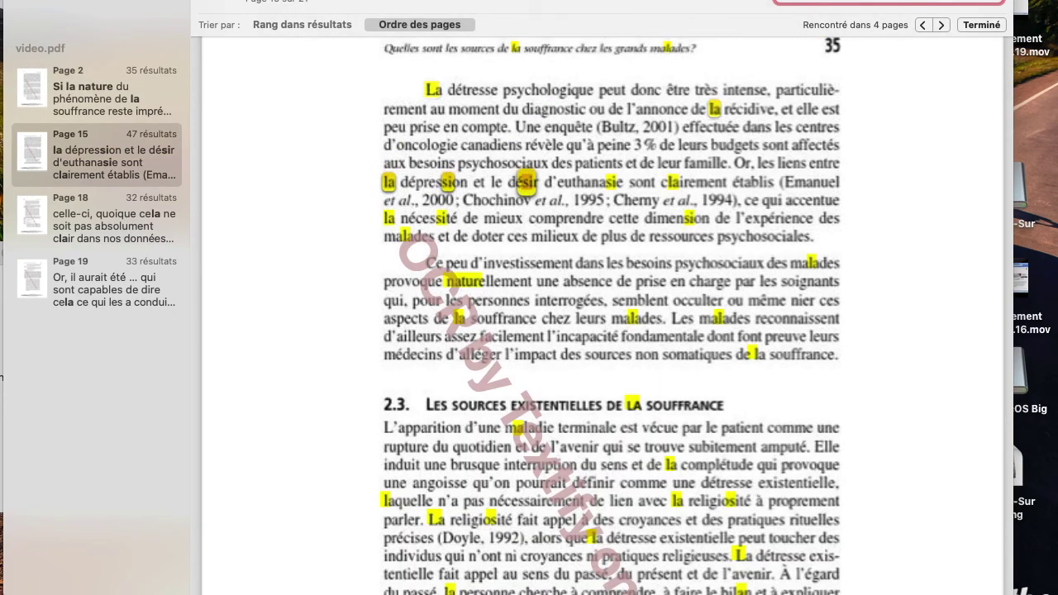
{"action": "key", "text": "Return"}
{"action": "key", "text": "Return"}
{"action": "key", "text": "Escape"}
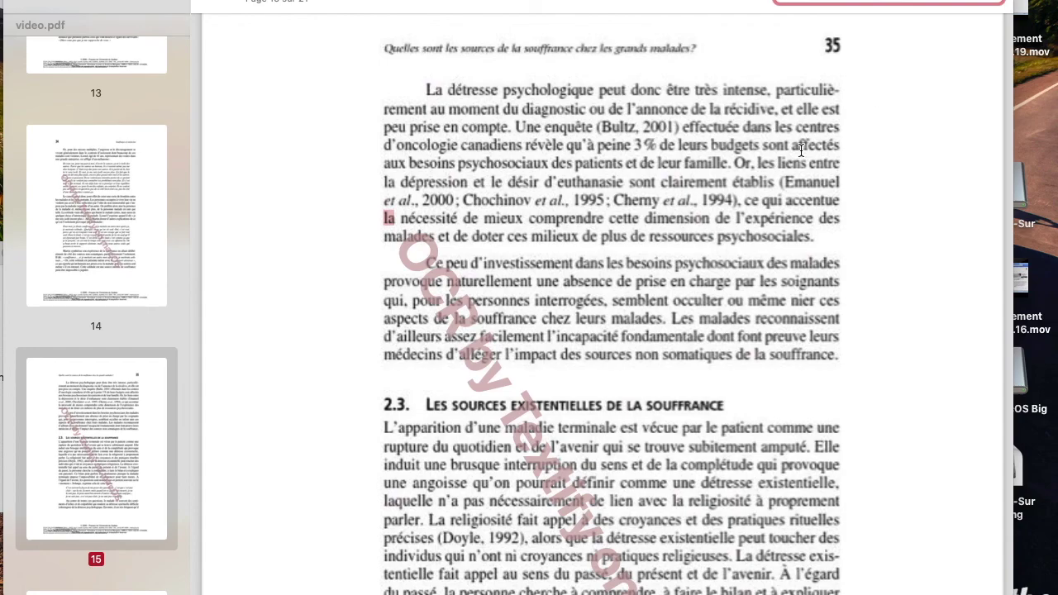
- Search the document for 'si la nature', finding matches on four pages
{"action": "scroll", "coordinate": [801, 150], "scroll_direction": "up", "scroll_amount": 3}
{"action": "scroll", "coordinate": [673, 201], "scroll_direction": "up", "scroll_amount": 3}
{"action": "scroll", "coordinate": [673, 201], "scroll_direction": "up", "scroll_amount": 4}
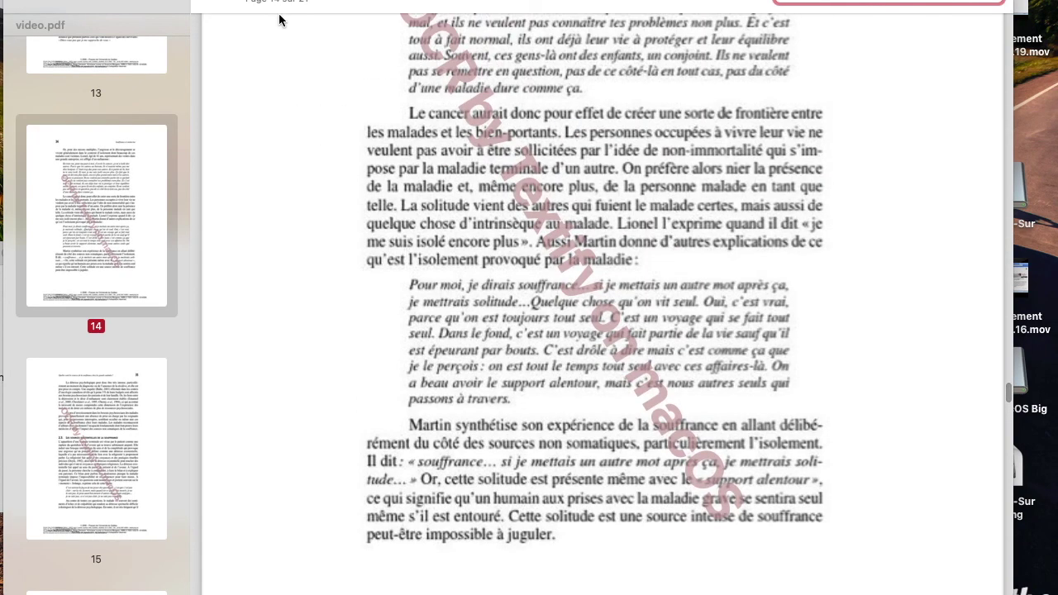
{"action": "scroll", "coordinate": [539, 366], "scroll_direction": "up", "scroll_amount": 3}
{"action": "scroll", "coordinate": [539, 366], "scroll_direction": "up", "scroll_amount": 4}
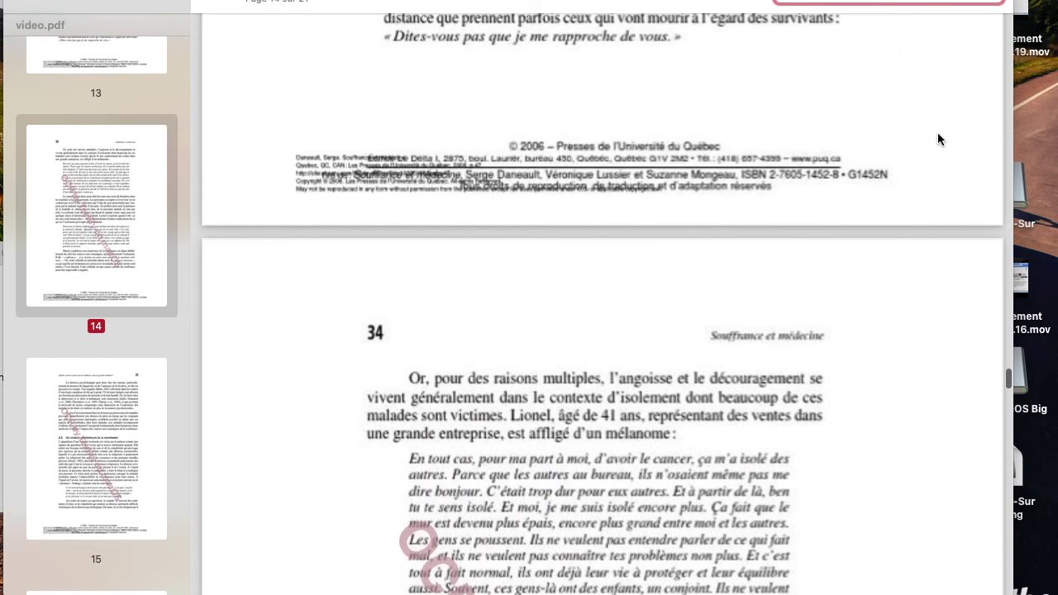
{"action": "type", "text": "si la natu"}
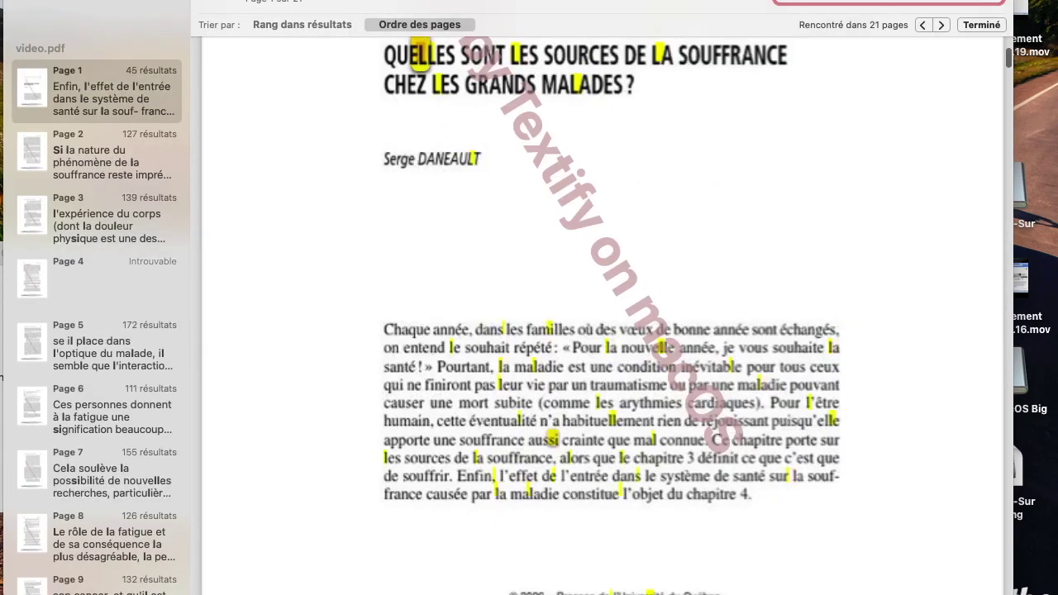
{"action": "type", "text": "re"}
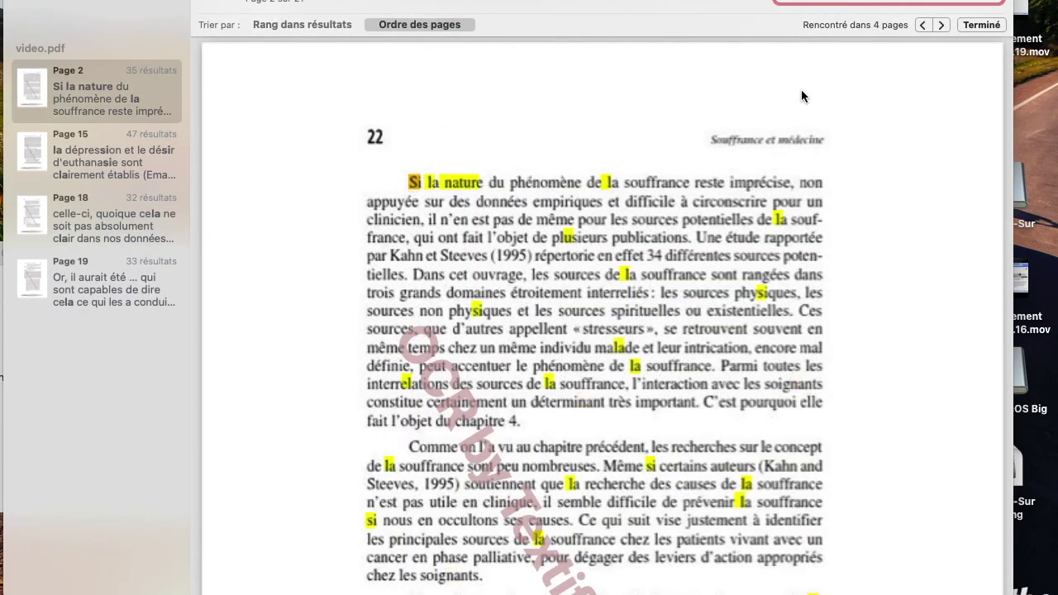
{"action": "scroll", "coordinate": [522, 195], "scroll_direction": "down", "scroll_amount": 1}
{"action": "scroll", "coordinate": [522, 195], "scroll_direction": "down", "scroll_amount": 1}
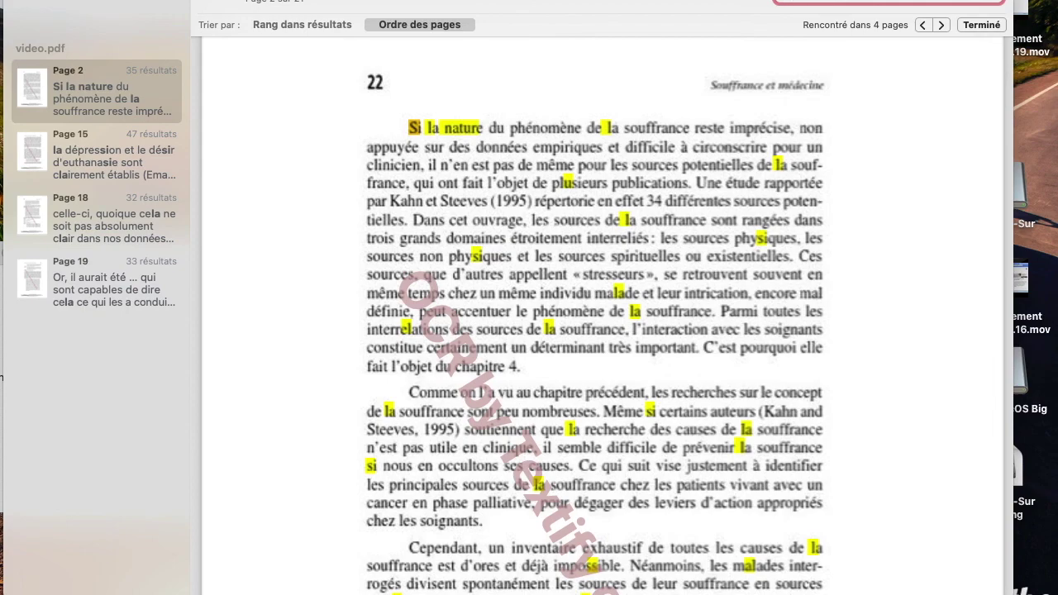
- Read down through the chapter to section 2.1.2 La fatigue on page 25
{"action": "left_click", "coordinate": [763, 89]}
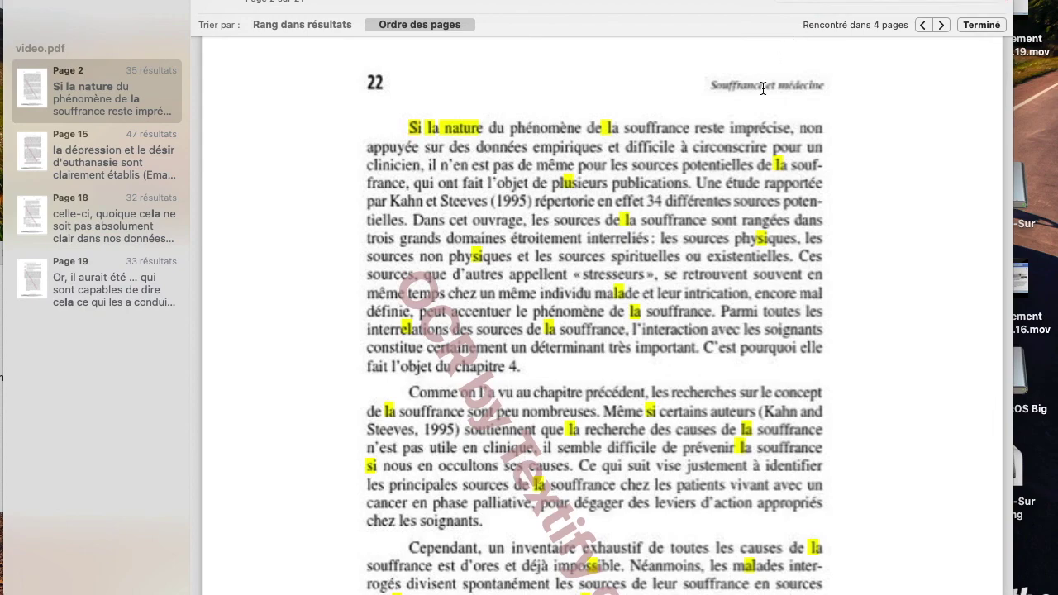
{"action": "scroll", "coordinate": [536, 217], "scroll_direction": "down", "scroll_amount": 5}
{"action": "scroll", "coordinate": [536, 216], "scroll_direction": "up", "scroll_amount": 3}
{"action": "scroll", "coordinate": [536, 216], "scroll_direction": "down", "scroll_amount": 10}
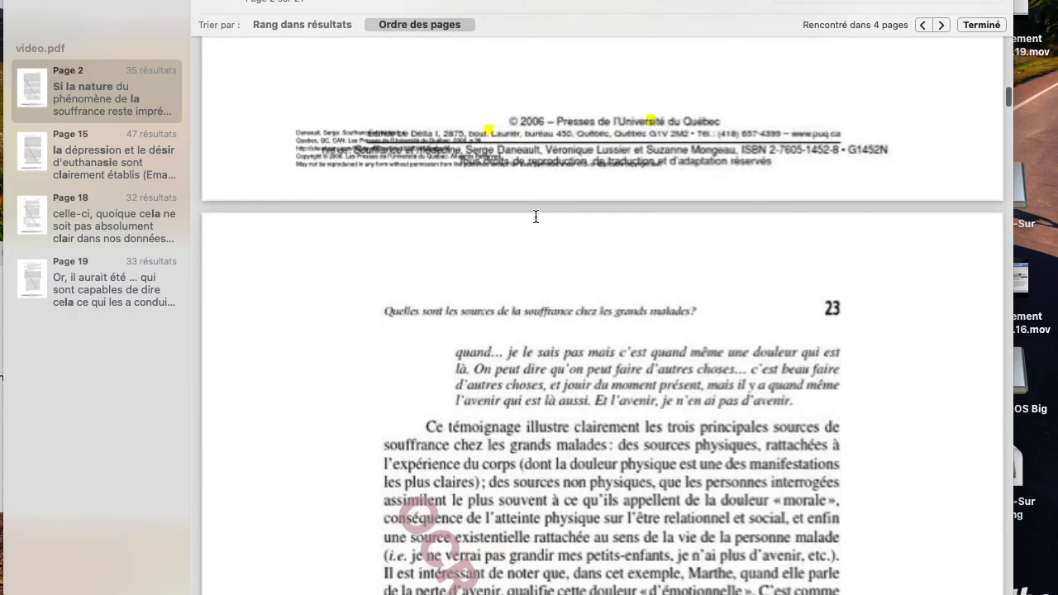
{"action": "scroll", "coordinate": [535, 217], "scroll_direction": "down", "scroll_amount": 3}
{"action": "scroll", "coordinate": [535, 217], "scroll_direction": "down", "scroll_amount": 5}
{"action": "scroll", "coordinate": [513, 264], "scroll_direction": "up", "scroll_amount": 1}
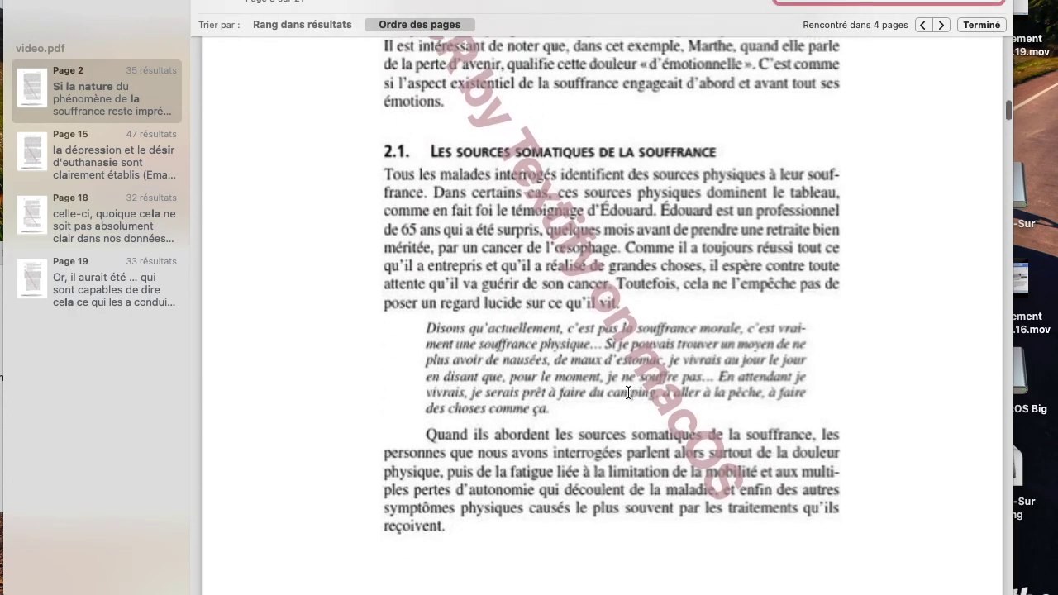
{"action": "scroll", "coordinate": [499, 286], "scroll_direction": "up", "scroll_amount": 4}
{"action": "scroll", "coordinate": [498, 287], "scroll_direction": "down", "scroll_amount": 1}
{"action": "scroll", "coordinate": [536, 310], "scroll_direction": "down", "scroll_amount": 3}
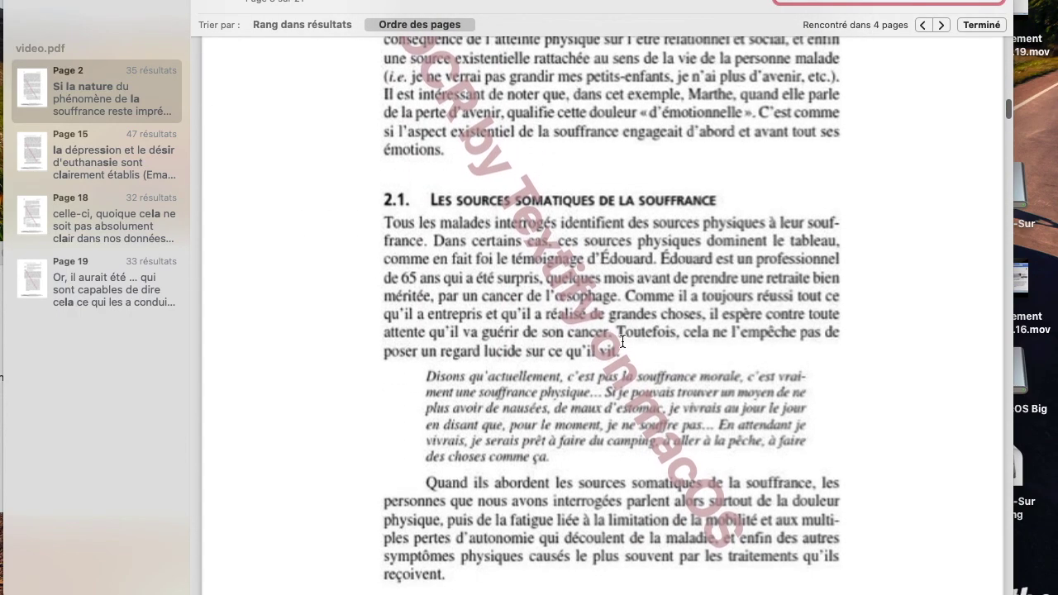
{"action": "scroll", "coordinate": [536, 310], "scroll_direction": "down", "scroll_amount": 3}
{"action": "scroll", "coordinate": [647, 337], "scroll_direction": "up", "scroll_amount": 5}
{"action": "scroll", "coordinate": [646, 338], "scroll_direction": "up", "scroll_amount": 4}
{"action": "scroll", "coordinate": [646, 337], "scroll_direction": "down", "scroll_amount": 1}
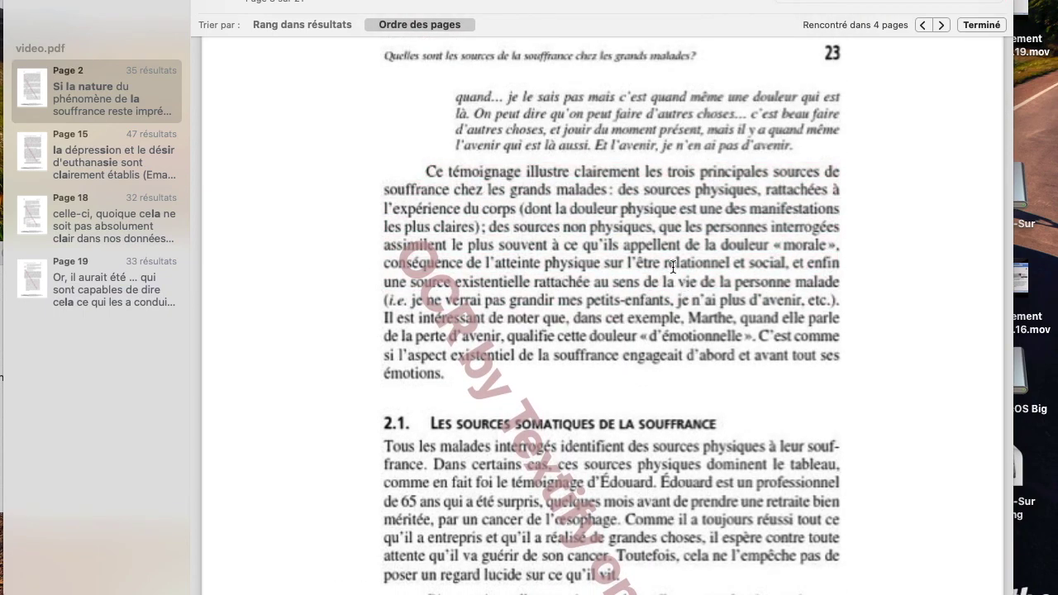
{"action": "scroll", "coordinate": [631, 221], "scroll_direction": "up", "scroll_amount": 3}
{"action": "scroll", "coordinate": [631, 221], "scroll_direction": "down", "scroll_amount": 10}
{"action": "scroll", "coordinate": [631, 221], "scroll_direction": "down", "scroll_amount": 4}
{"action": "scroll", "coordinate": [631, 221], "scroll_direction": "up", "scroll_amount": 2}
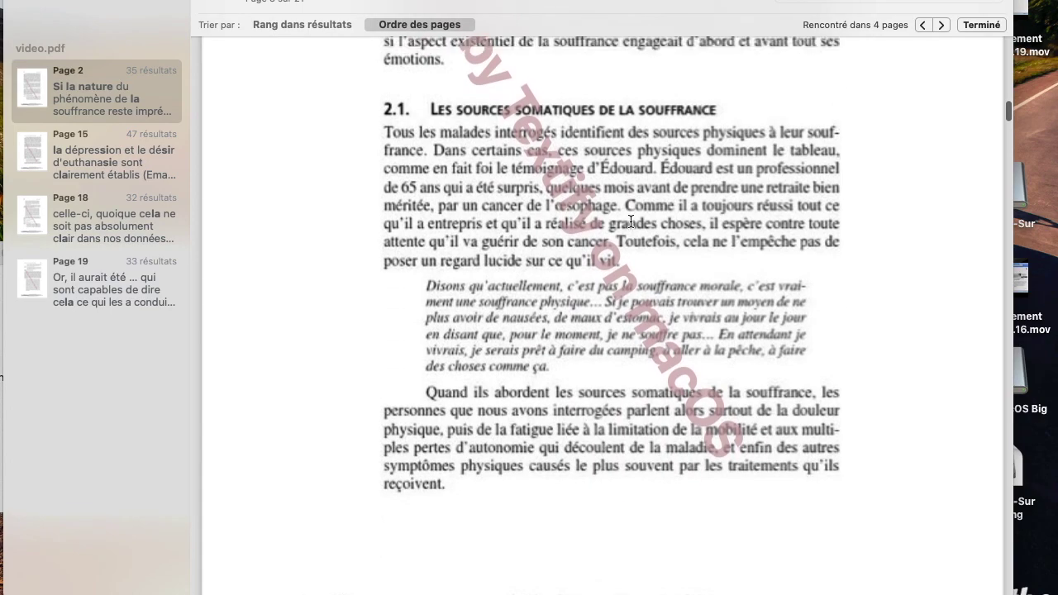
{"action": "scroll", "coordinate": [631, 221], "scroll_direction": "up", "scroll_amount": 4}
{"action": "scroll", "coordinate": [631, 222], "scroll_direction": "up", "scroll_amount": 5}
{"action": "scroll", "coordinate": [631, 222], "scroll_direction": "down", "scroll_amount": 8}
{"action": "scroll", "coordinate": [631, 222], "scroll_direction": "down", "scroll_amount": 4}
{"action": "scroll", "coordinate": [630, 221], "scroll_direction": "down", "scroll_amount": 8}
{"action": "scroll", "coordinate": [630, 222], "scroll_direction": "down", "scroll_amount": 6}
{"action": "scroll", "coordinate": [631, 222], "scroll_direction": "down", "scroll_amount": 6}
{"action": "scroll", "coordinate": [627, 297], "scroll_direction": "down", "scroll_amount": 14}
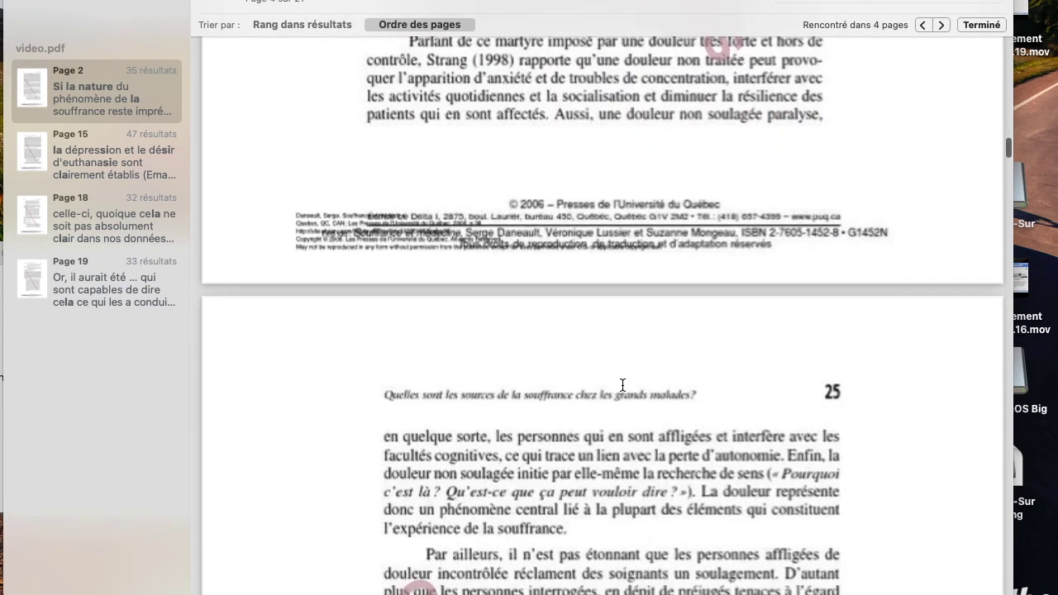
{"action": "scroll", "coordinate": [623, 385], "scroll_direction": "down", "scroll_amount": 10}
{"action": "scroll", "coordinate": [623, 386], "scroll_direction": "down", "scroll_amount": 10}
{"action": "scroll", "coordinate": [622, 385], "scroll_direction": "up", "scroll_amount": 1}
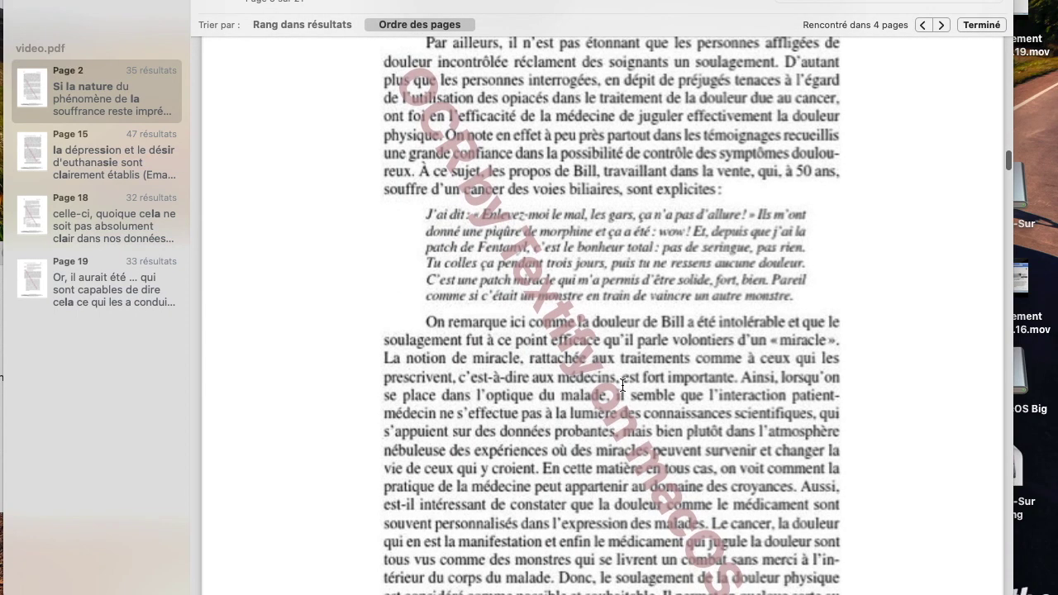
{"action": "scroll", "coordinate": [623, 385], "scroll_direction": "down", "scroll_amount": 5}
{"action": "scroll", "coordinate": [622, 385], "scroll_direction": "up", "scroll_amount": 2}
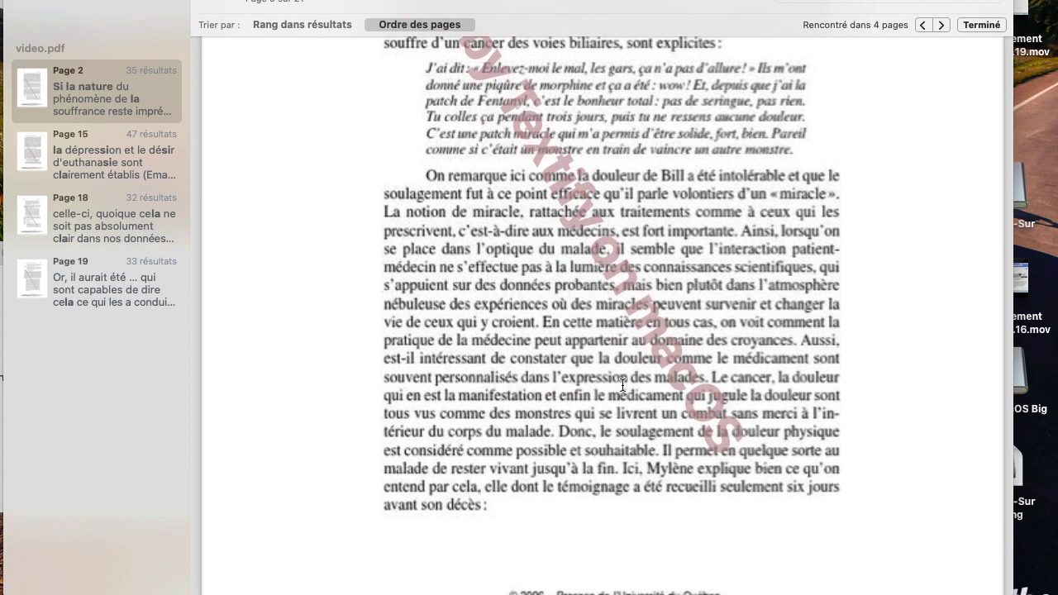
{"action": "scroll", "coordinate": [622, 385], "scroll_direction": "up", "scroll_amount": 6}
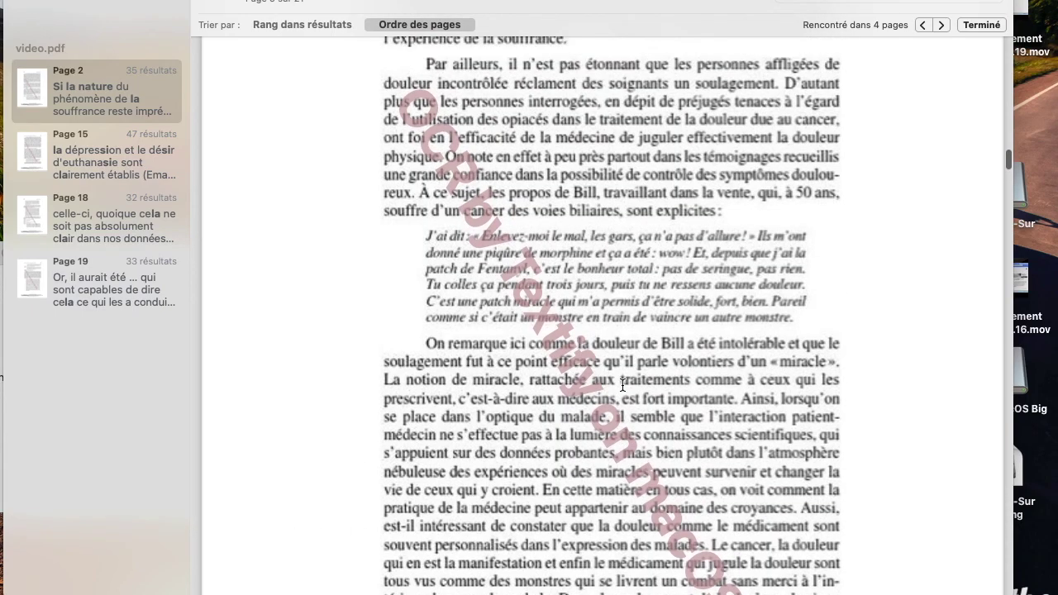
{"action": "scroll", "coordinate": [623, 385], "scroll_direction": "down", "scroll_amount": 8}
{"action": "scroll", "coordinate": [623, 385], "scroll_direction": "down", "scroll_amount": 12}
{"action": "scroll", "coordinate": [622, 385], "scroll_direction": "down", "scroll_amount": 2}
{"action": "scroll", "coordinate": [623, 385], "scroll_direction": "down", "scroll_amount": 7}
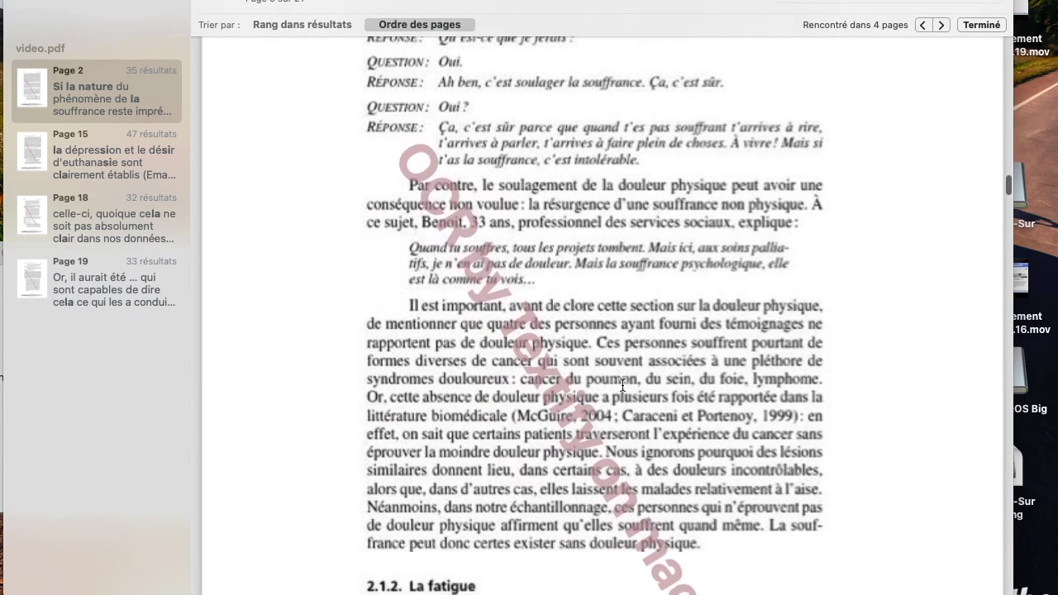
{"action": "scroll", "coordinate": [445, 217], "scroll_direction": "down", "scroll_amount": 4}
- Test-select a paragraph as text, deselect it, and scroll on through the chapter
{"action": "left_click_drag", "start_coordinate": [416, 142], "coordinate": [660, 542]}
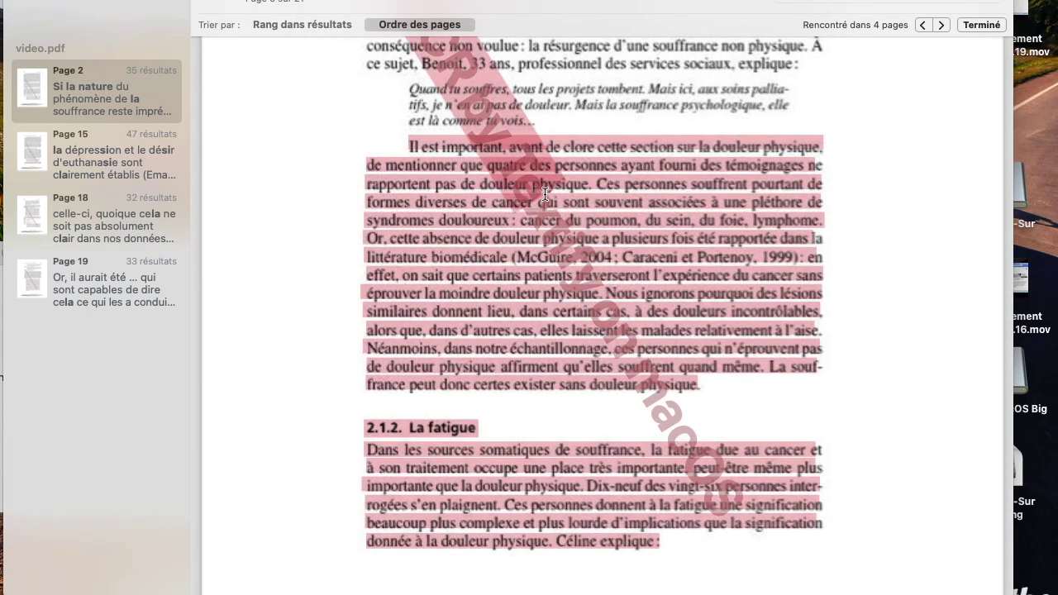
{"action": "left_click", "coordinate": [456, 149]}
{"action": "scroll", "coordinate": [456, 149], "scroll_direction": "down", "scroll_amount": 1}
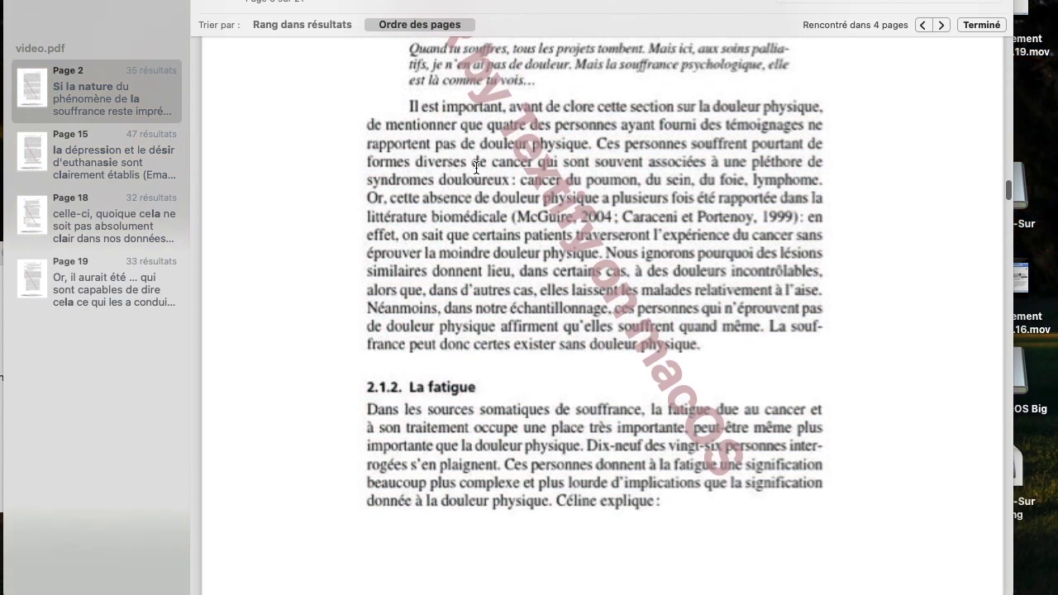
{"action": "scroll", "coordinate": [477, 168], "scroll_direction": "down", "scroll_amount": 2}
{"action": "scroll", "coordinate": [476, 167], "scroll_direction": "down", "scroll_amount": 4}
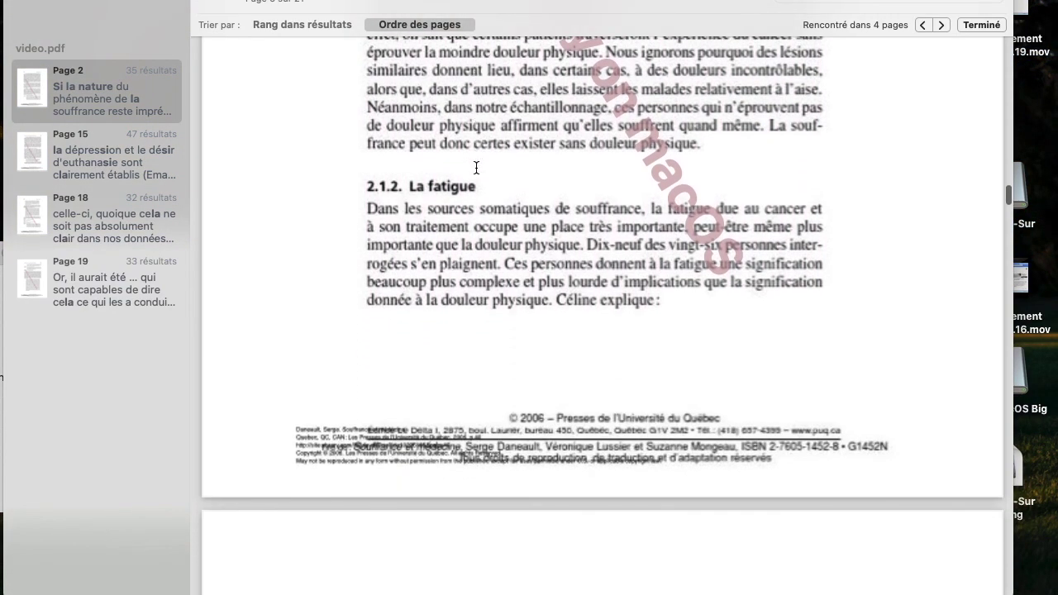
{"action": "scroll", "coordinate": [476, 168], "scroll_direction": "up", "scroll_amount": 4}
{"action": "scroll", "coordinate": [477, 168], "scroll_direction": "up", "scroll_amount": 2}
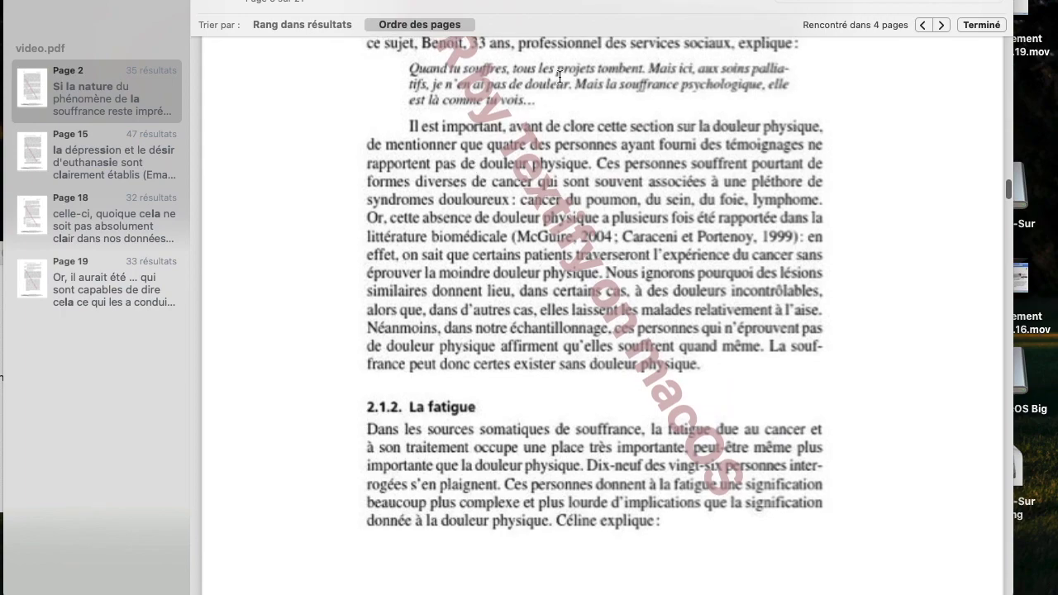
{"action": "scroll", "coordinate": [606, 173], "scroll_direction": "down", "scroll_amount": 2}
{"action": "scroll", "coordinate": [606, 173], "scroll_direction": "down", "scroll_amount": 2}
{"action": "scroll", "coordinate": [605, 173], "scroll_direction": "down", "scroll_amount": 2}
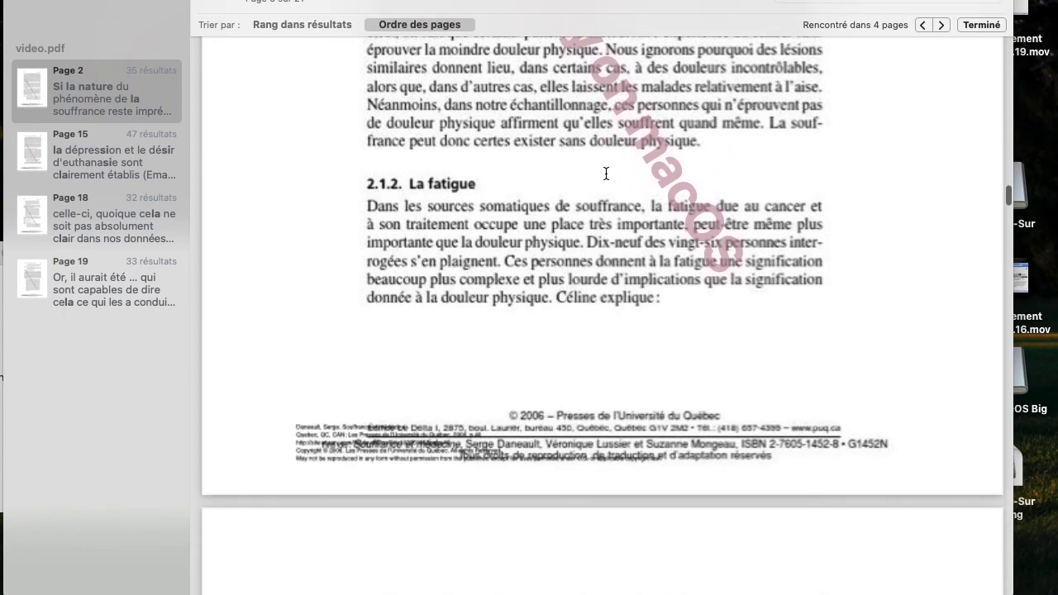
{"action": "scroll", "coordinate": [606, 173], "scroll_direction": "down", "scroll_amount": 2}
{"action": "scroll", "coordinate": [606, 173], "scroll_direction": "down", "scroll_amount": 1}
{"action": "scroll", "coordinate": [606, 173], "scroll_direction": "down", "scroll_amount": 1}
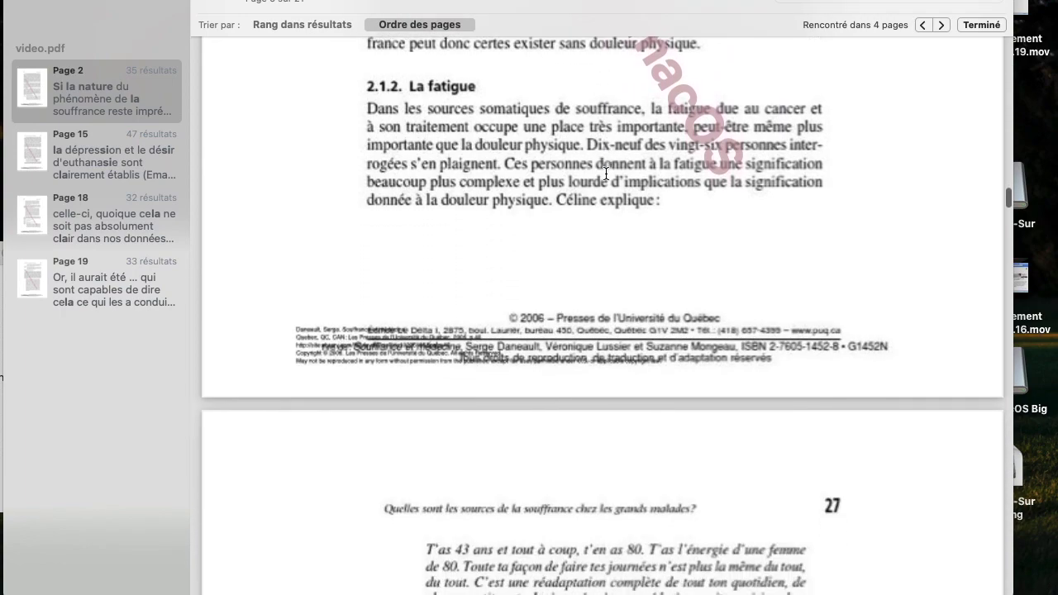
{"action": "scroll", "coordinate": [606, 172], "scroll_direction": "down", "scroll_amount": 5}
{"action": "scroll", "coordinate": [606, 173], "scroll_direction": "down", "scroll_amount": 5}
- Select and clear a quote, then the passage starting "Ce serait la seule chose"
{"action": "mouse_move", "coordinate": [473, 198]}
{"action": "left_mouse_down"}
{"action": "mouse_move", "coordinate": [581, 266]}
{"action": "mouse_move", "coordinate": [608, 345]}
{"action": "left_mouse_up"}
{"action": "scroll", "coordinate": [617, 339], "scroll_direction": "down", "scroll_amount": 3}
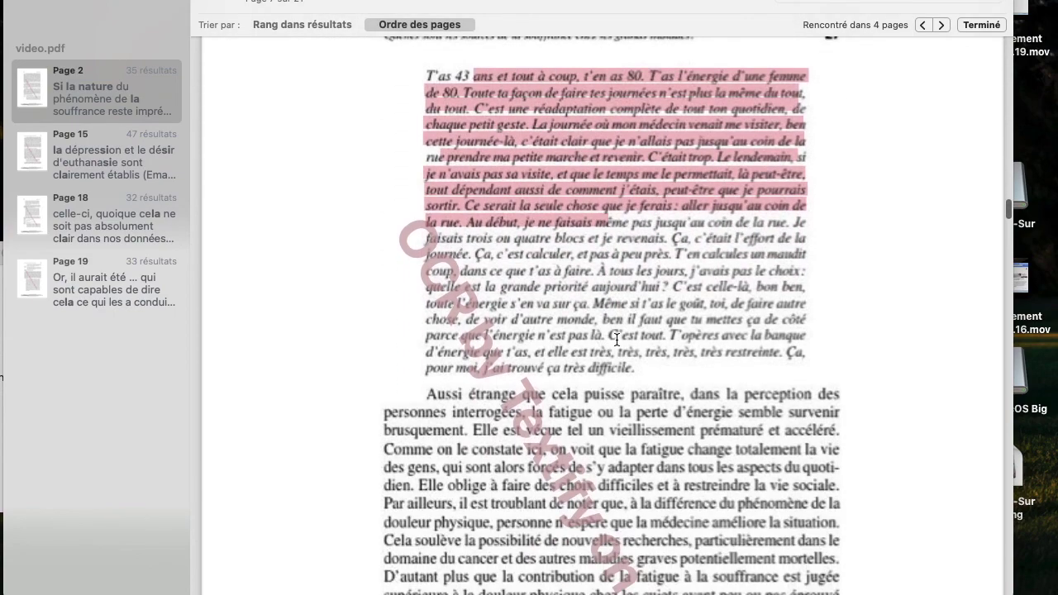
{"action": "scroll", "coordinate": [616, 339], "scroll_direction": "up", "scroll_amount": 2}
{"action": "left_click", "coordinate": [564, 291]}
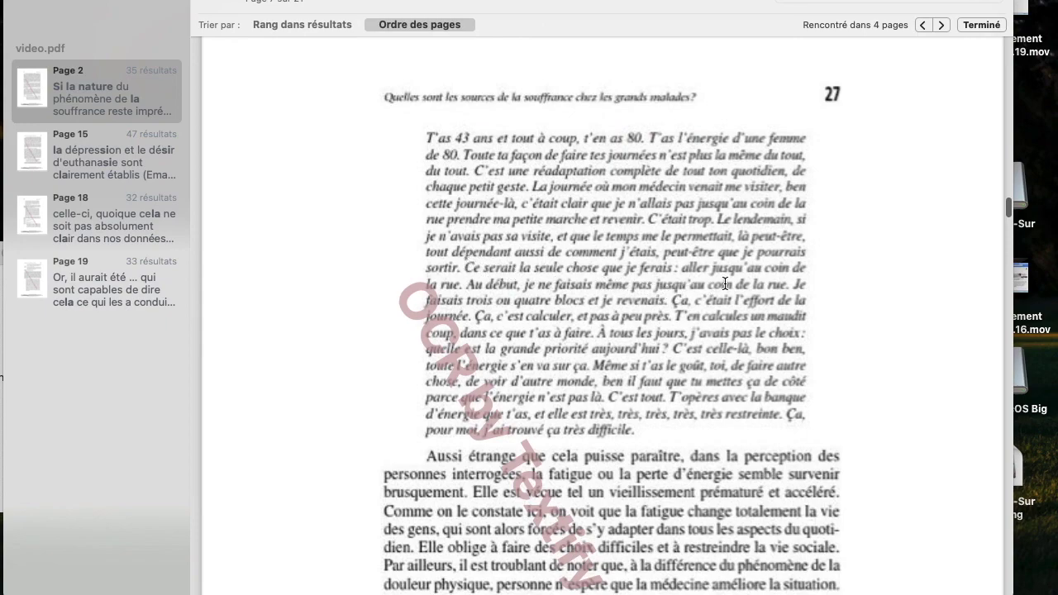
{"action": "scroll", "coordinate": [633, 277], "scroll_direction": "down", "scroll_amount": 2}
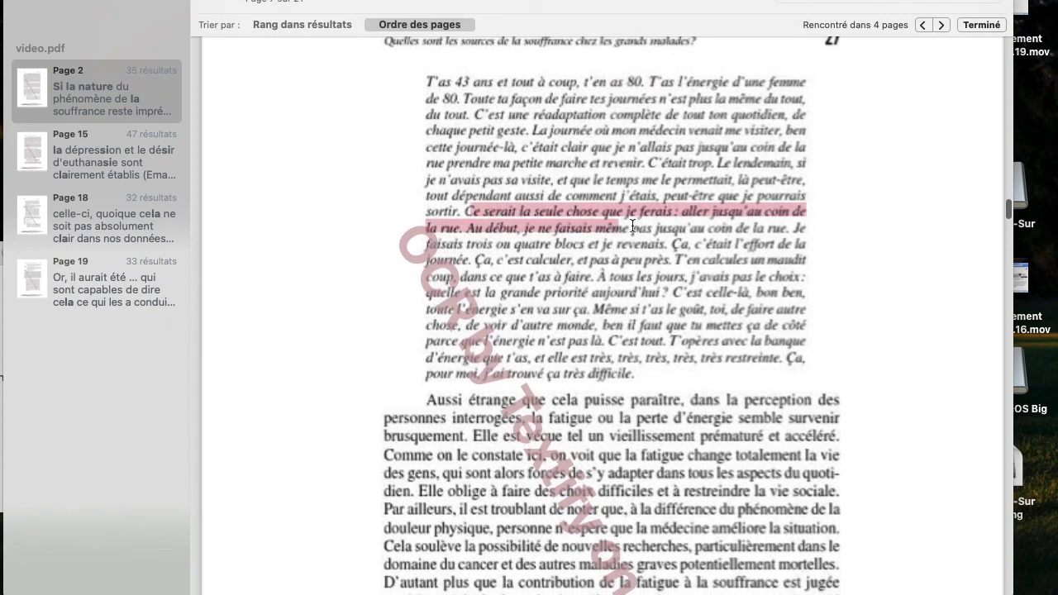
{"action": "left_click_drag", "start_coordinate": [466, 207], "coordinate": [670, 244]}
{"action": "left_click", "coordinate": [625, 190]}
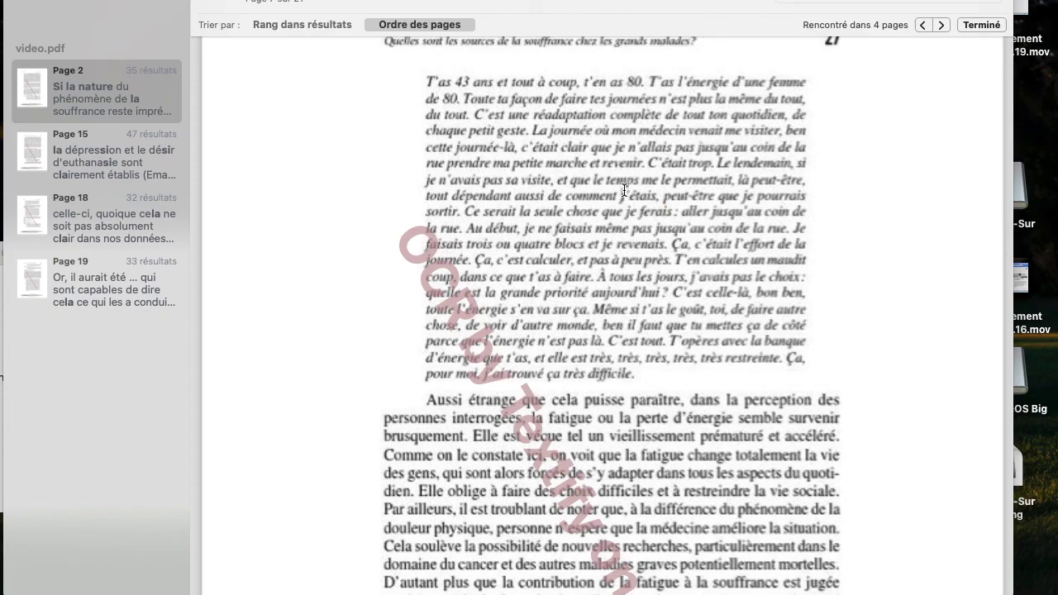
- Scroll back through the chapter pages and bring Textify to the front
{"action": "scroll", "coordinate": [624, 190], "scroll_direction": "up", "scroll_amount": 10}
{"action": "scroll", "coordinate": [624, 190], "scroll_direction": "up", "scroll_amount": 10}
{"action": "scroll", "coordinate": [625, 190], "scroll_direction": "up", "scroll_amount": 10}
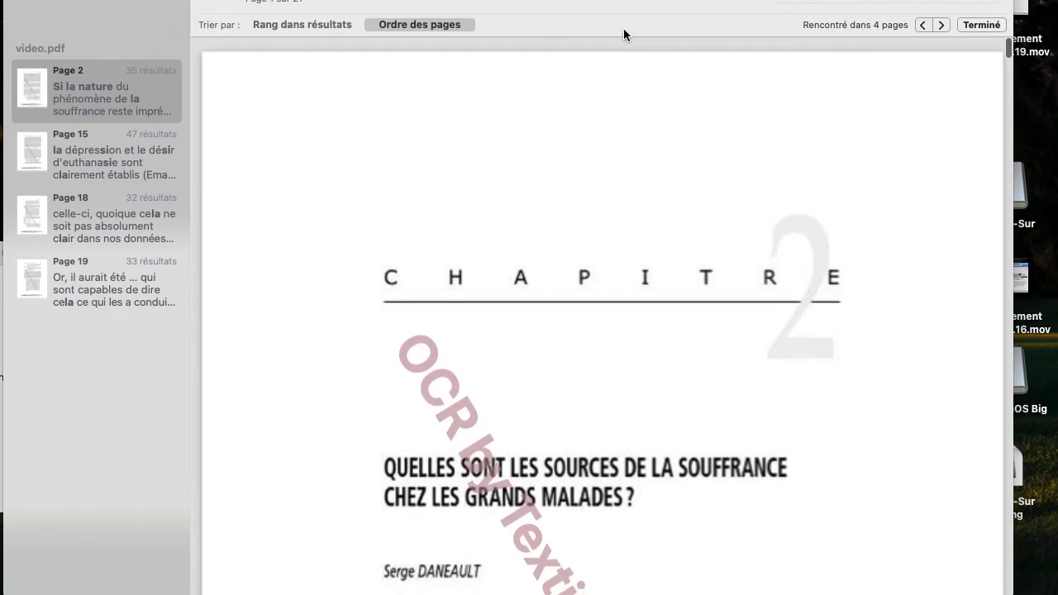
{"action": "scroll", "coordinate": [539, 296], "scroll_direction": "down", "scroll_amount": 10}
{"action": "scroll", "coordinate": [538, 296], "scroll_direction": "down", "scroll_amount": 10}
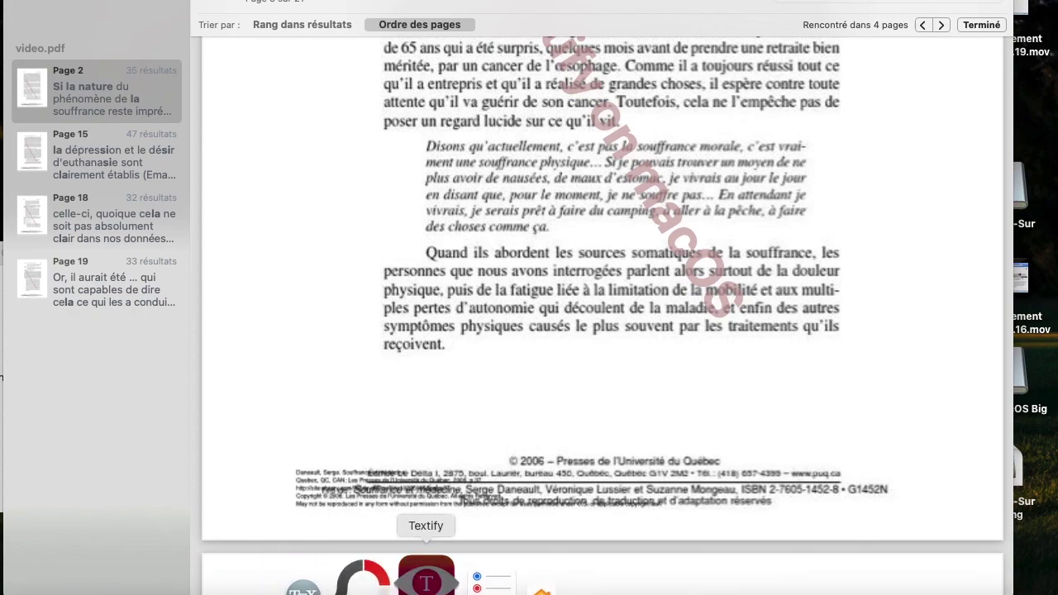
{"action": "left_click", "coordinate": [426, 583]}
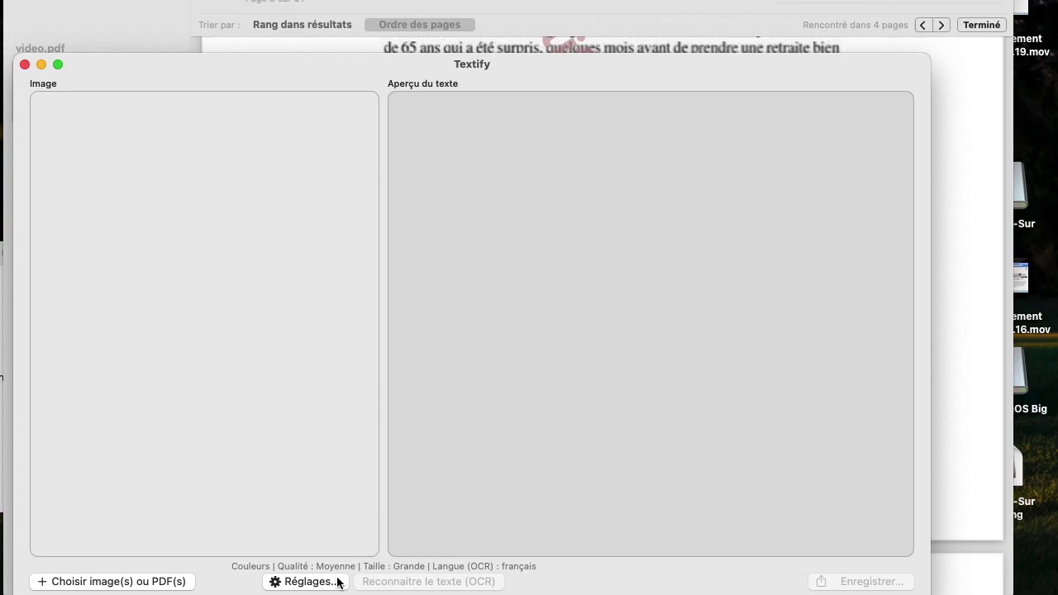
{"action": "left_click", "coordinate": [323, 581]}
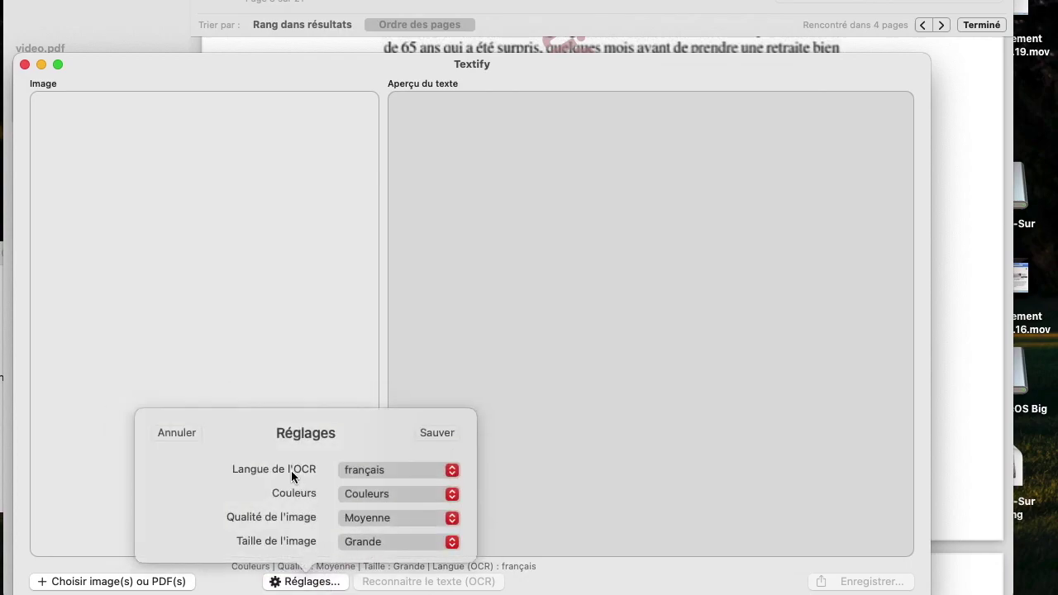
{"action": "left_click", "coordinate": [357, 471]}
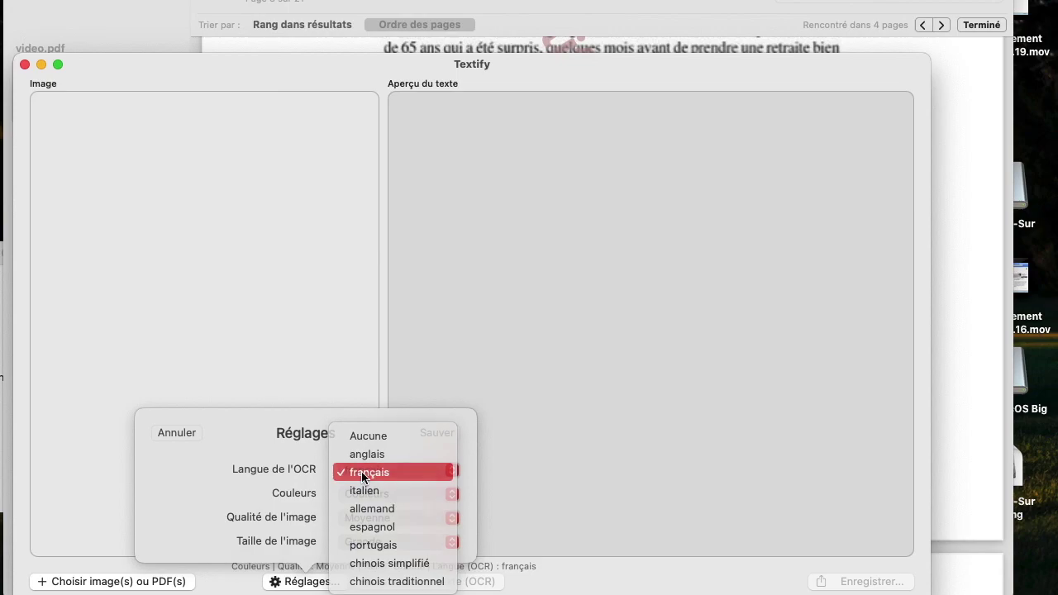
{"action": "left_click", "coordinate": [361, 471]}
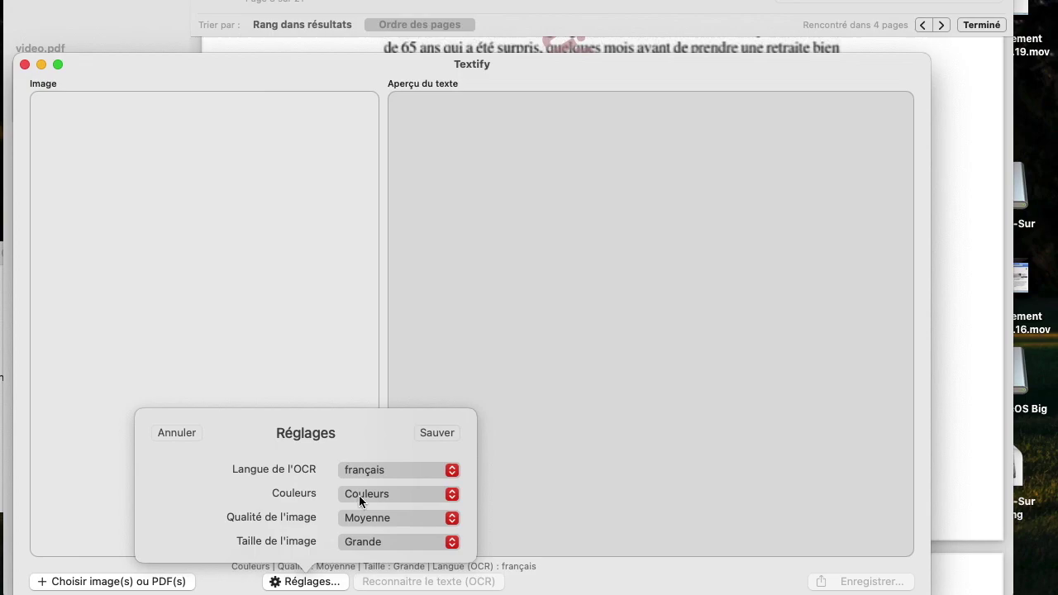
{"action": "left_click", "coordinate": [360, 519]}
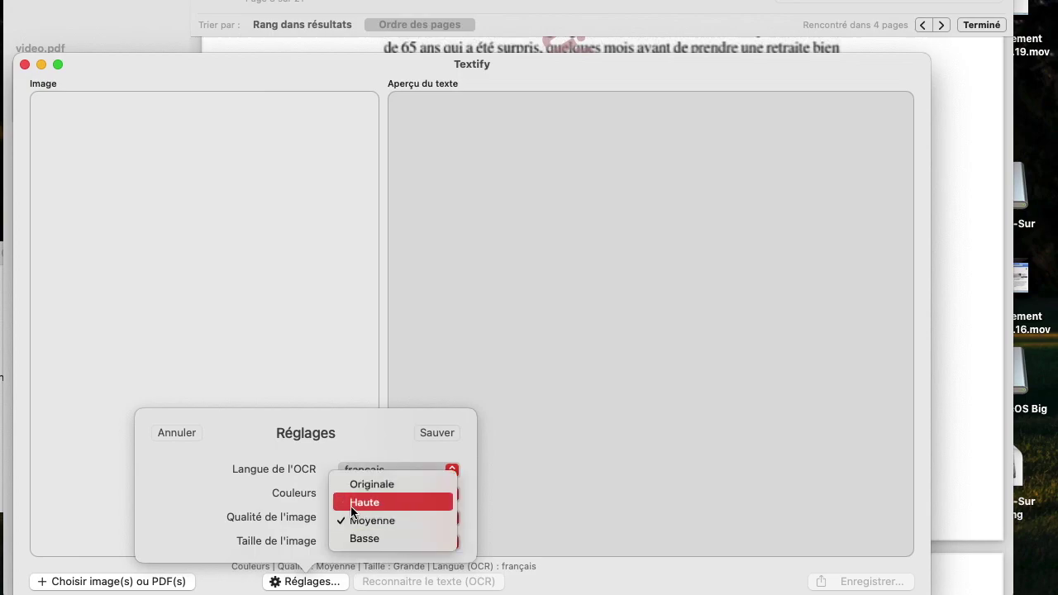
{"action": "left_click", "coordinate": [339, 518]}
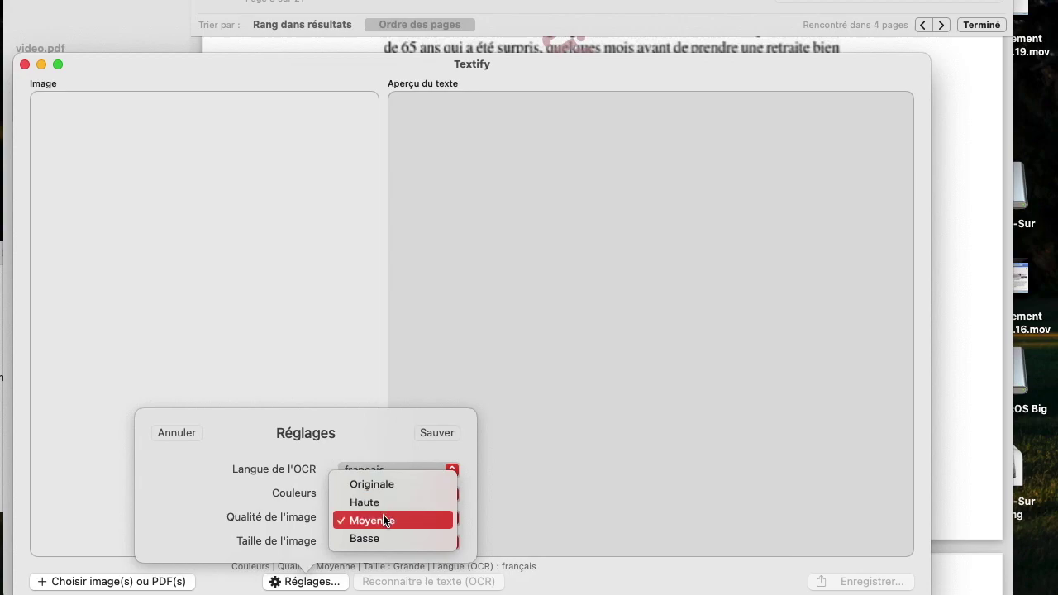
{"action": "left_click", "coordinate": [306, 524]}
{"action": "left_click", "coordinate": [347, 540]}
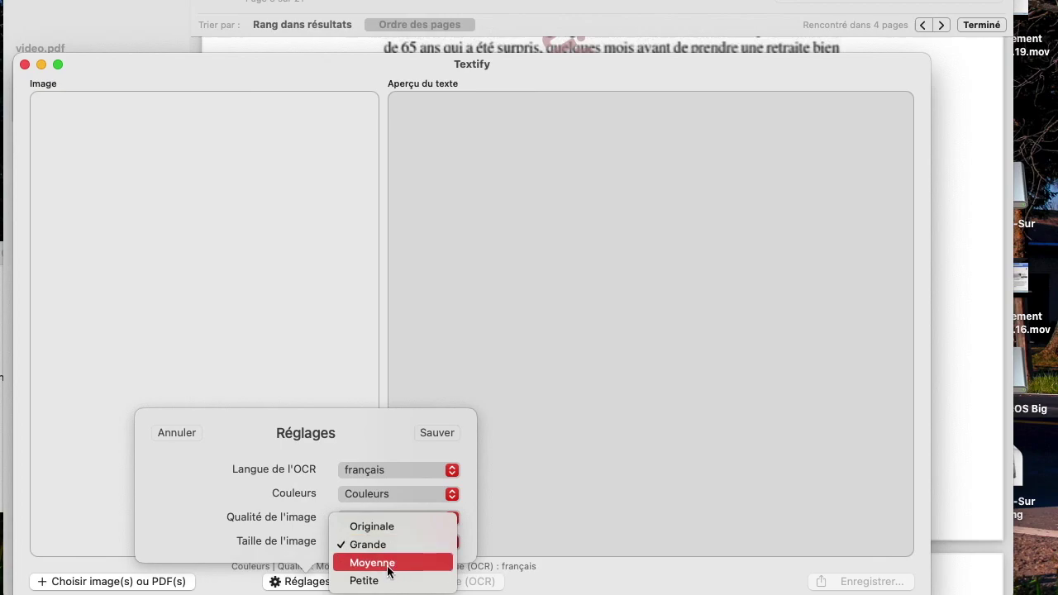
{"action": "left_click", "coordinate": [302, 545]}
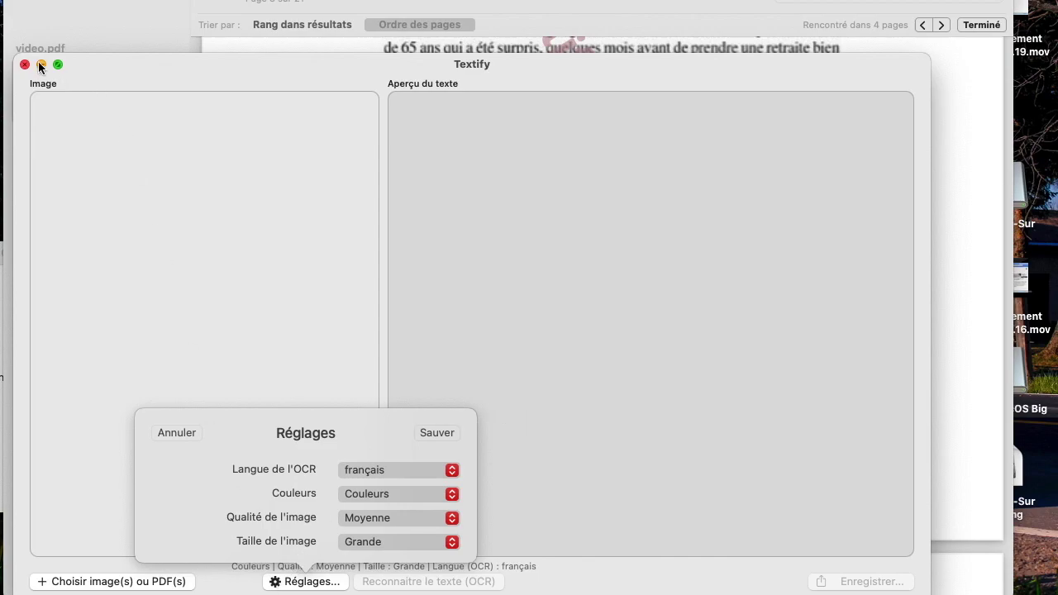
{"action": "left_click", "coordinate": [137, 33]}
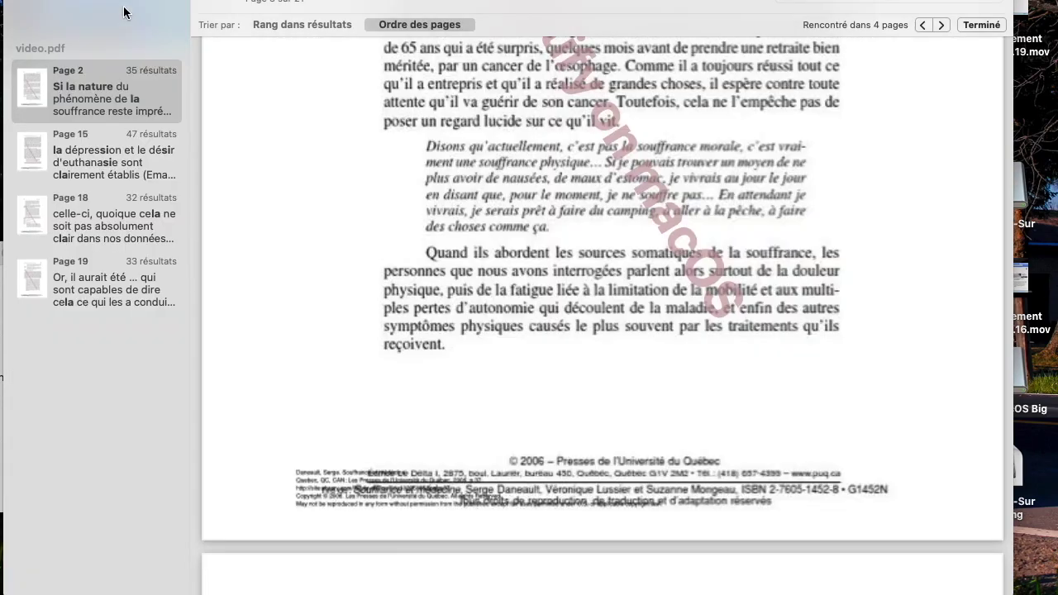
- Scroll through pages 23–24, then select the 'si la nature' text in the search field
{"action": "scroll", "coordinate": [469, 319], "scroll_direction": "down", "scroll_amount": 5}
{"action": "scroll", "coordinate": [469, 318], "scroll_direction": "up", "scroll_amount": 10}
{"action": "scroll", "coordinate": [468, 327], "scroll_direction": "down", "scroll_amount": 7}
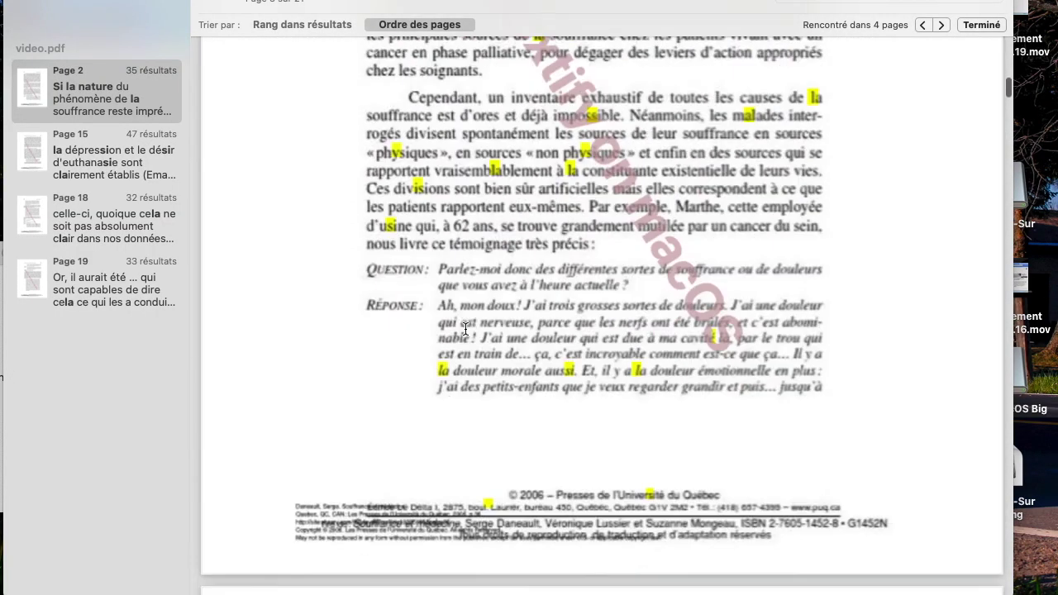
{"action": "scroll", "coordinate": [464, 334], "scroll_direction": "down", "scroll_amount": 5}
{"action": "scroll", "coordinate": [464, 334], "scroll_direction": "down", "scroll_amount": 10}
{"action": "scroll", "coordinate": [465, 329], "scroll_direction": "up", "scroll_amount": 6}
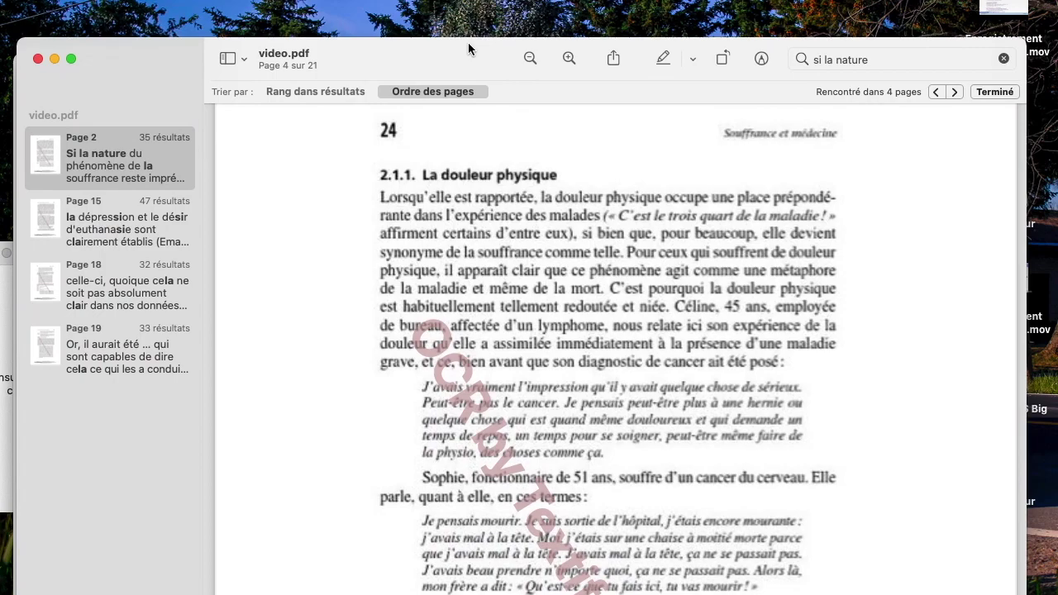
{"action": "scroll", "coordinate": [510, 210], "scroll_direction": "down", "scroll_amount": 2}
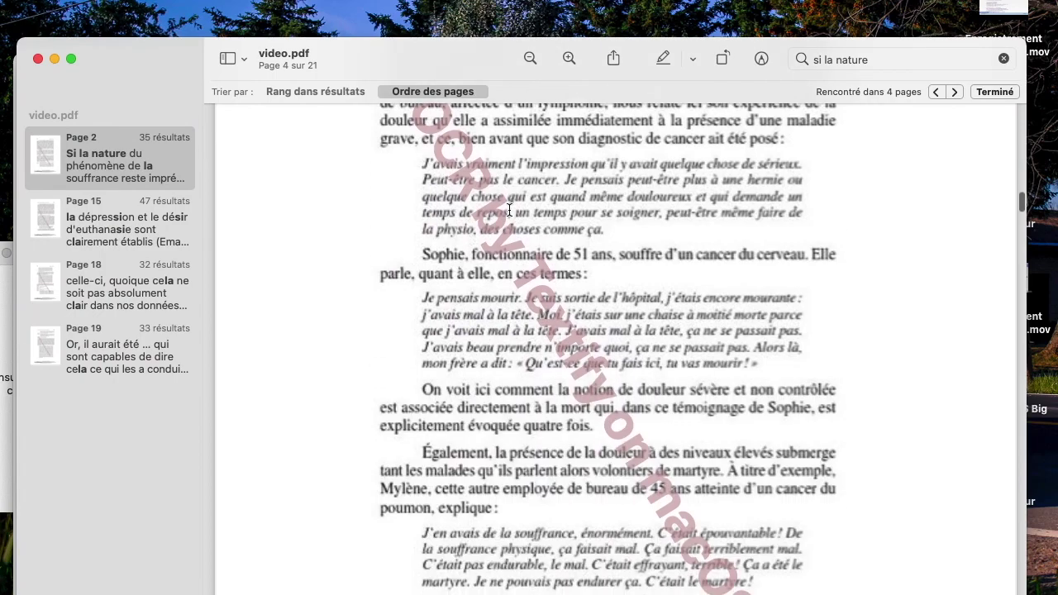
{"action": "scroll", "coordinate": [509, 210], "scroll_direction": "up", "scroll_amount": 10}
{"action": "scroll", "coordinate": [510, 210], "scroll_direction": "up", "scroll_amount": 1}
{"action": "scroll", "coordinate": [509, 210], "scroll_direction": "up", "scroll_amount": 8}
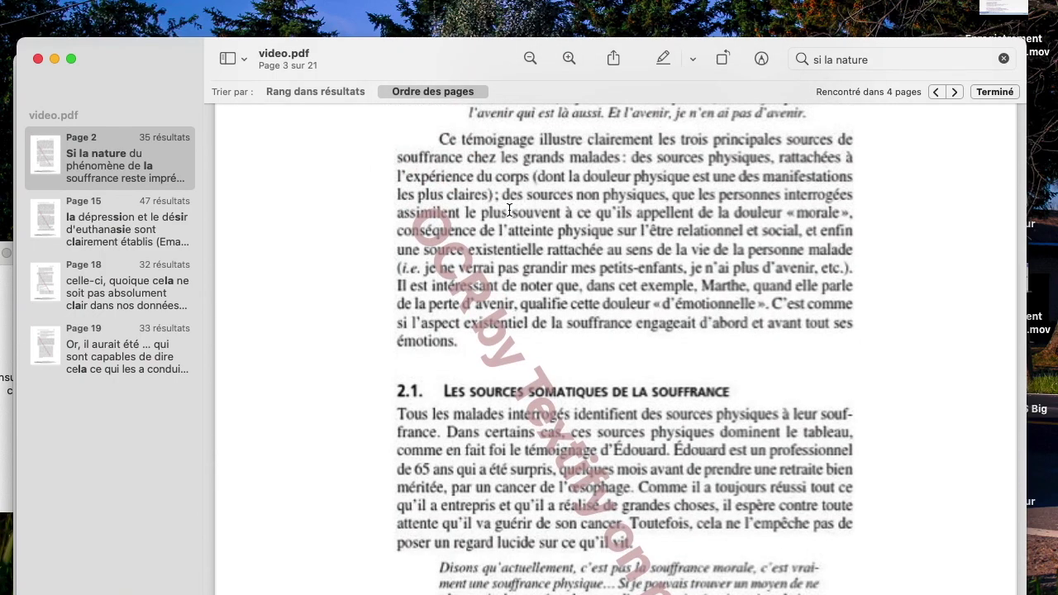
{"action": "scroll", "coordinate": [510, 210], "scroll_direction": "up", "scroll_amount": 4}
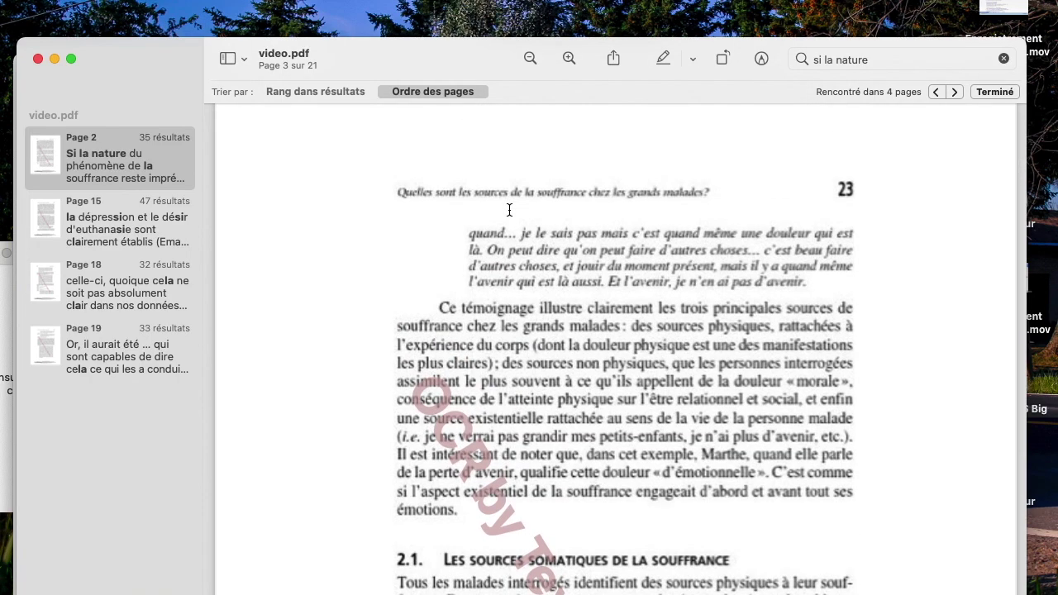
{"action": "scroll", "coordinate": [509, 210], "scroll_direction": "down", "scroll_amount": 2}
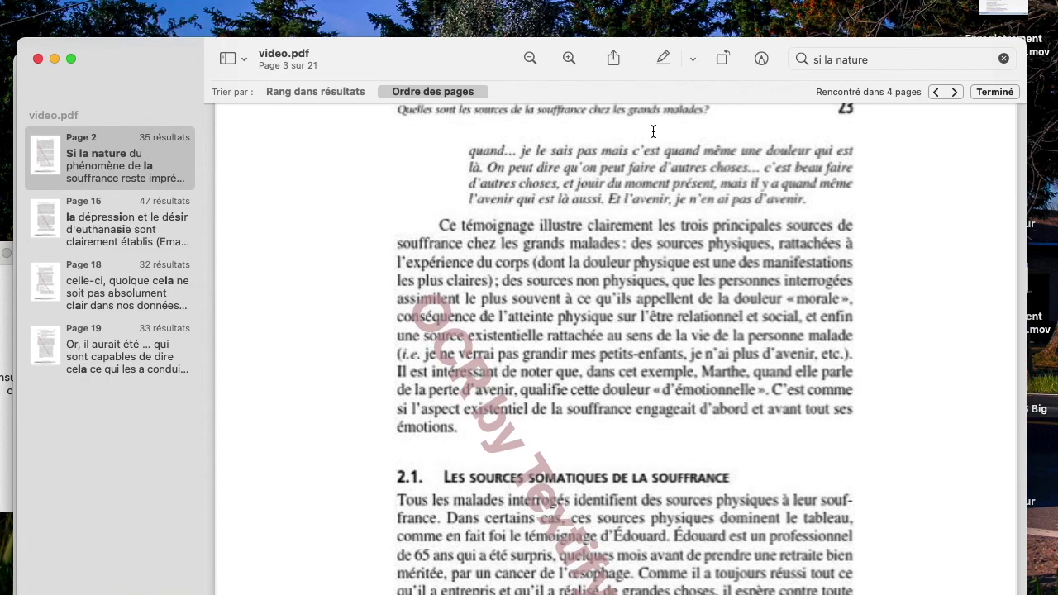
{"action": "left_click", "coordinate": [869, 58]}
- Delete the search text to restore page thumbnails, then scroll up to page 2
{"action": "key", "text": "BackSpace"}
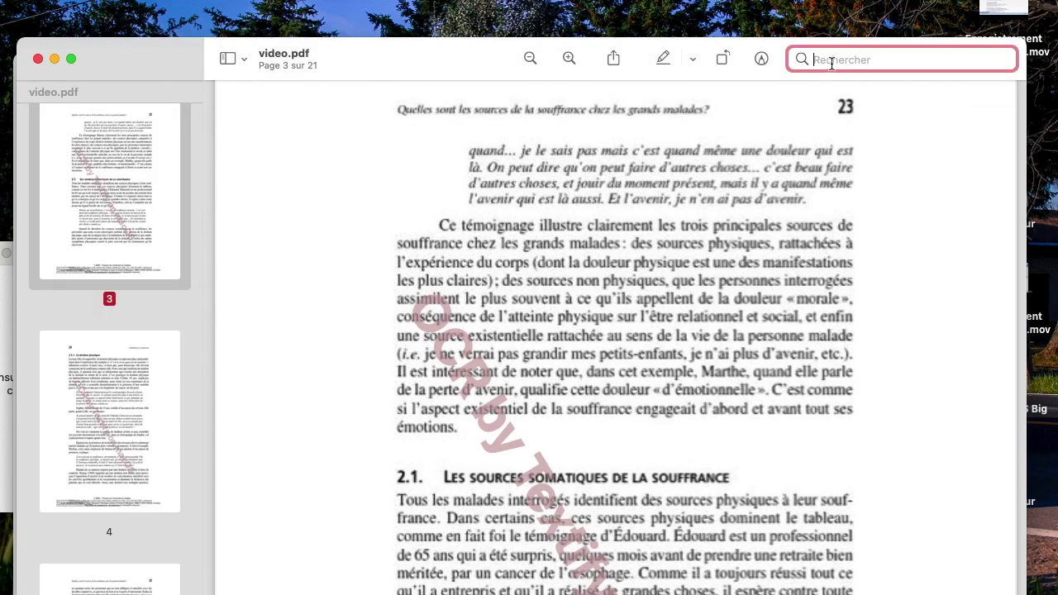
{"action": "scroll", "coordinate": [626, 259], "scroll_direction": "up", "scroll_amount": 5}
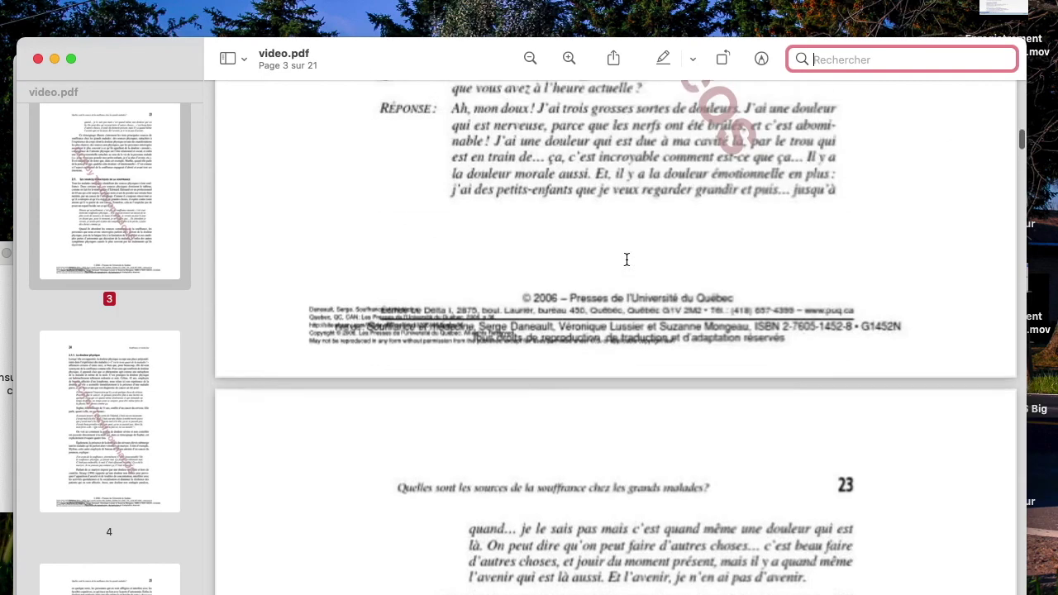
{"action": "scroll", "coordinate": [627, 259], "scroll_direction": "up", "scroll_amount": 5}
{"action": "scroll", "coordinate": [627, 259], "scroll_direction": "up", "scroll_amount": 3}
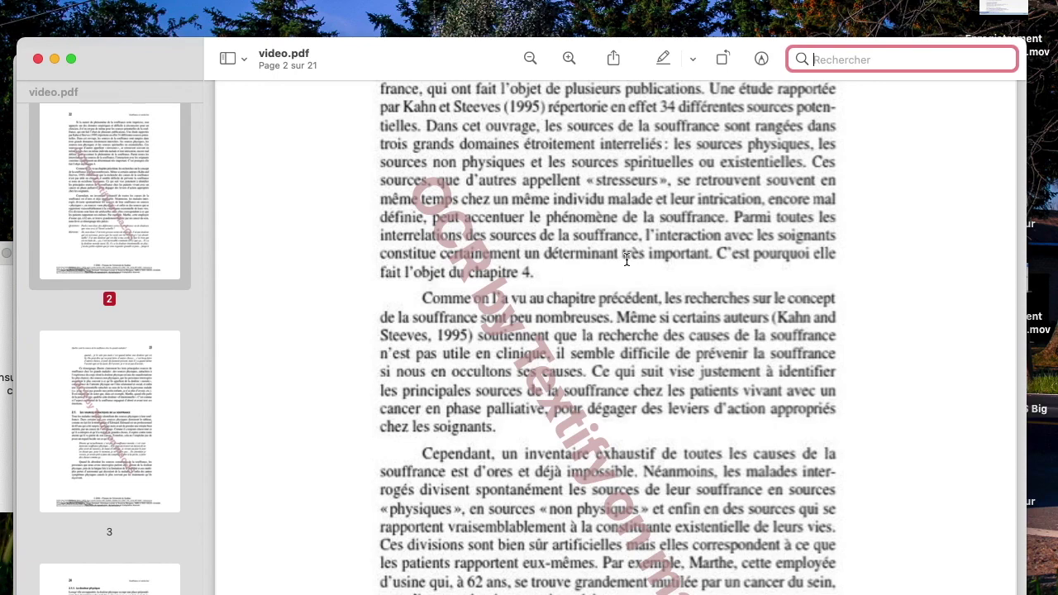
{"action": "scroll", "coordinate": [627, 258], "scroll_direction": "up", "scroll_amount": 3}
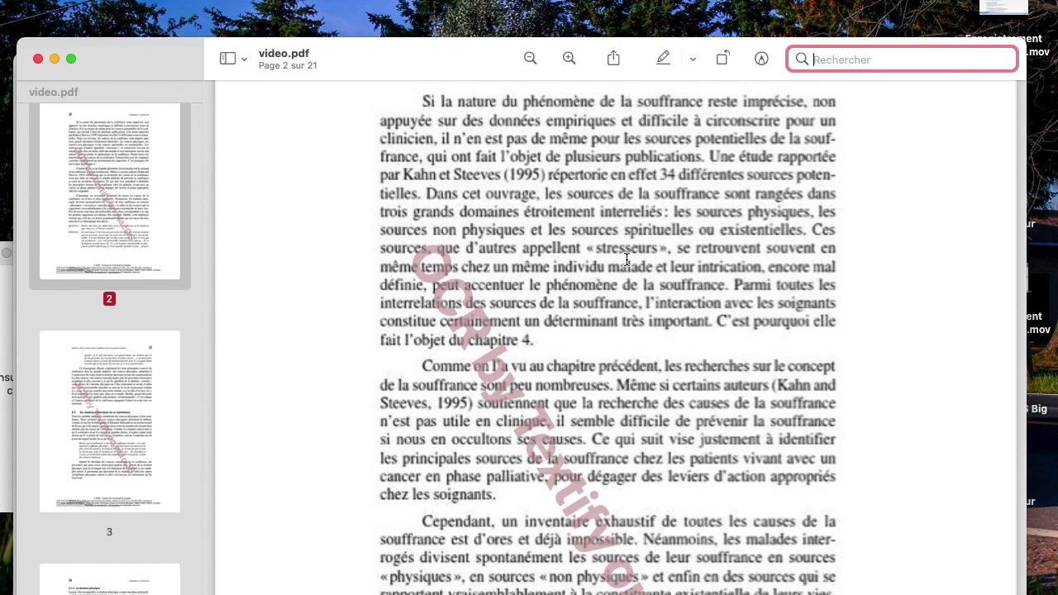
{"action": "scroll", "coordinate": [532, 472], "scroll_direction": "up", "scroll_amount": 2}
{"action": "scroll", "coordinate": [549, 496], "scroll_direction": "up", "scroll_amount": 3}
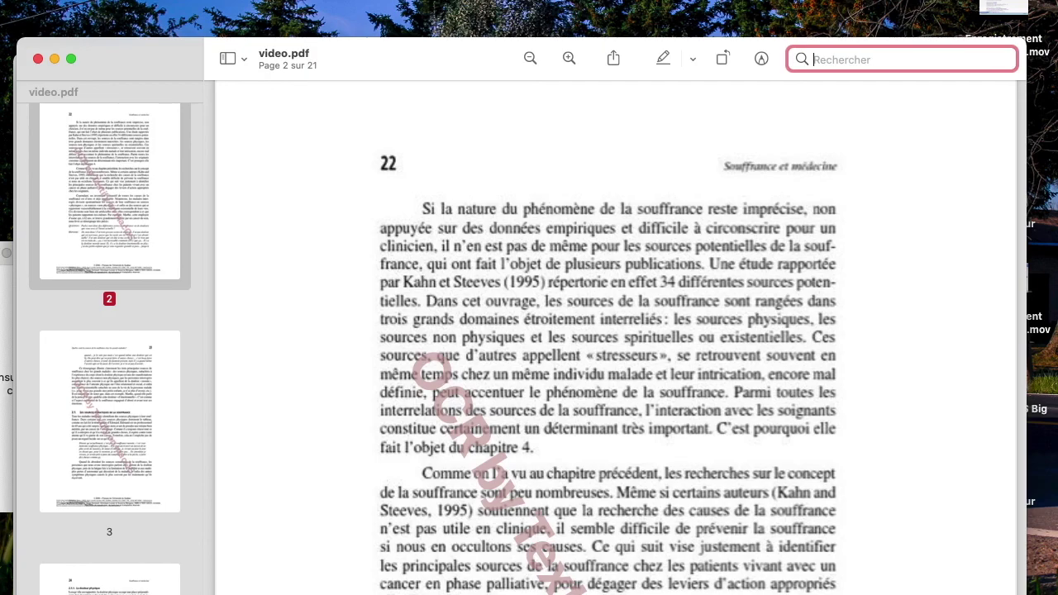
{"action": "scroll", "coordinate": [509, 335], "scroll_direction": "up", "scroll_amount": 5}
{"action": "scroll", "coordinate": [509, 334], "scroll_direction": "up", "scroll_amount": 10}
{"action": "scroll", "coordinate": [510, 335], "scroll_direction": "down", "scroll_amount": 3}
{"action": "scroll", "coordinate": [509, 335], "scroll_direction": "down", "scroll_amount": 10}
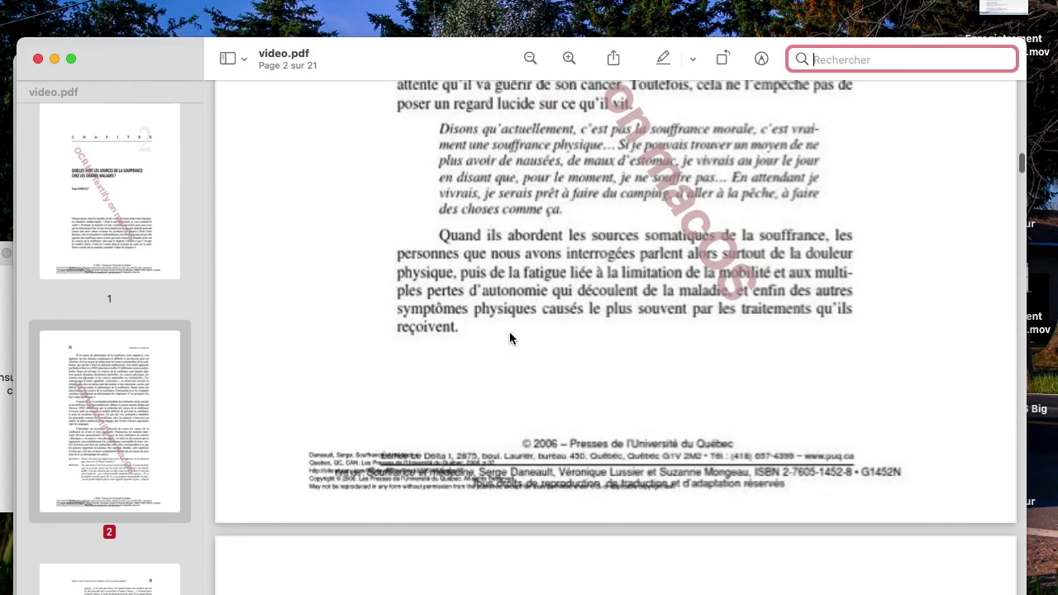
- Drag-select passages on pages 2 and 4, including "puis de la fatigue", clearing each selection
{"action": "left_click_drag", "start_coordinate": [465, 276], "coordinate": [548, 334]}
{"action": "left_click", "coordinate": [512, 287]}
{"action": "mouse_move", "coordinate": [478, 273]}
{"action": "left_mouse_down"}
{"action": "mouse_move", "coordinate": [533, 307]}
{"action": "mouse_move", "coordinate": [571, 371]}
{"action": "left_mouse_up"}
{"action": "scroll", "coordinate": [571, 371], "scroll_direction": "down", "scroll_amount": 10}
{"action": "scroll", "coordinate": [595, 356], "scroll_direction": "down", "scroll_amount": 5}
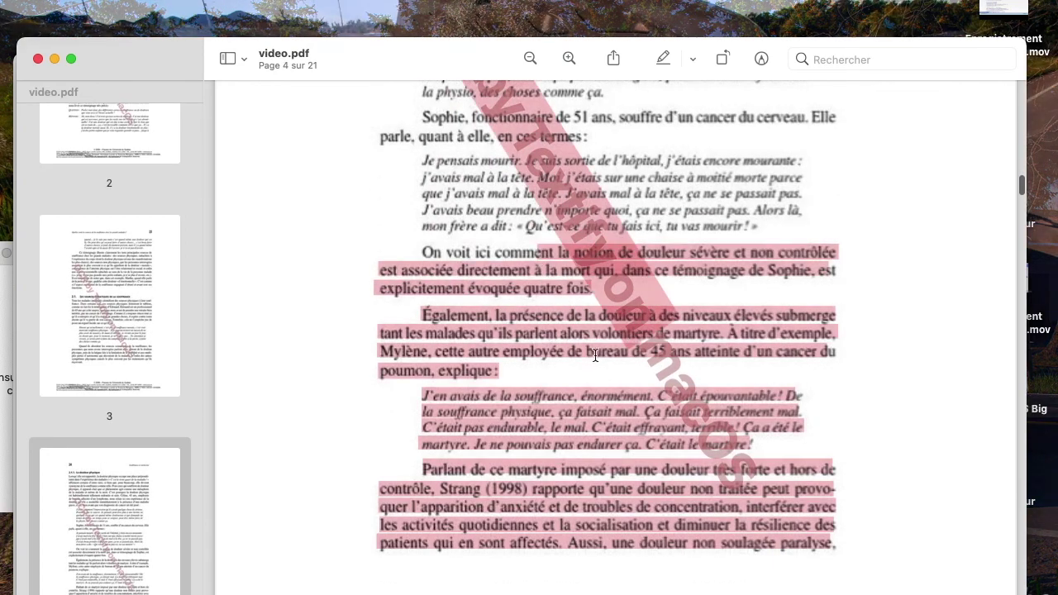
{"action": "left_click", "coordinate": [595, 356]}
{"action": "scroll", "coordinate": [596, 355], "scroll_direction": "down", "scroll_amount": 3}
{"action": "left_click_drag", "start_coordinate": [546, 269], "coordinate": [592, 376]}
{"action": "left_click", "coordinate": [572, 417]}
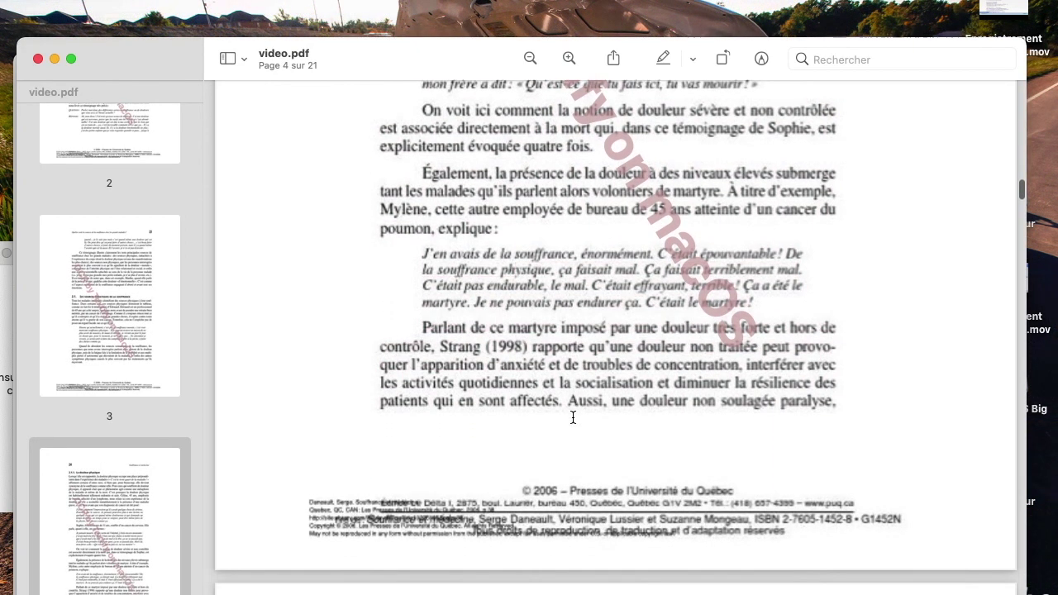
{"action": "scroll", "coordinate": [573, 418], "scroll_direction": "down", "scroll_amount": 2}
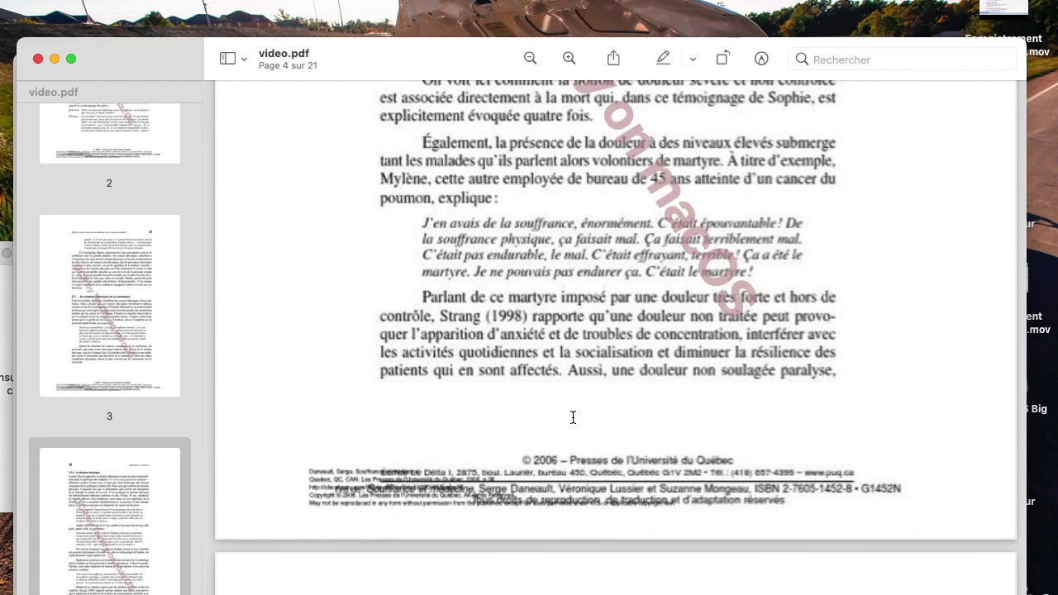